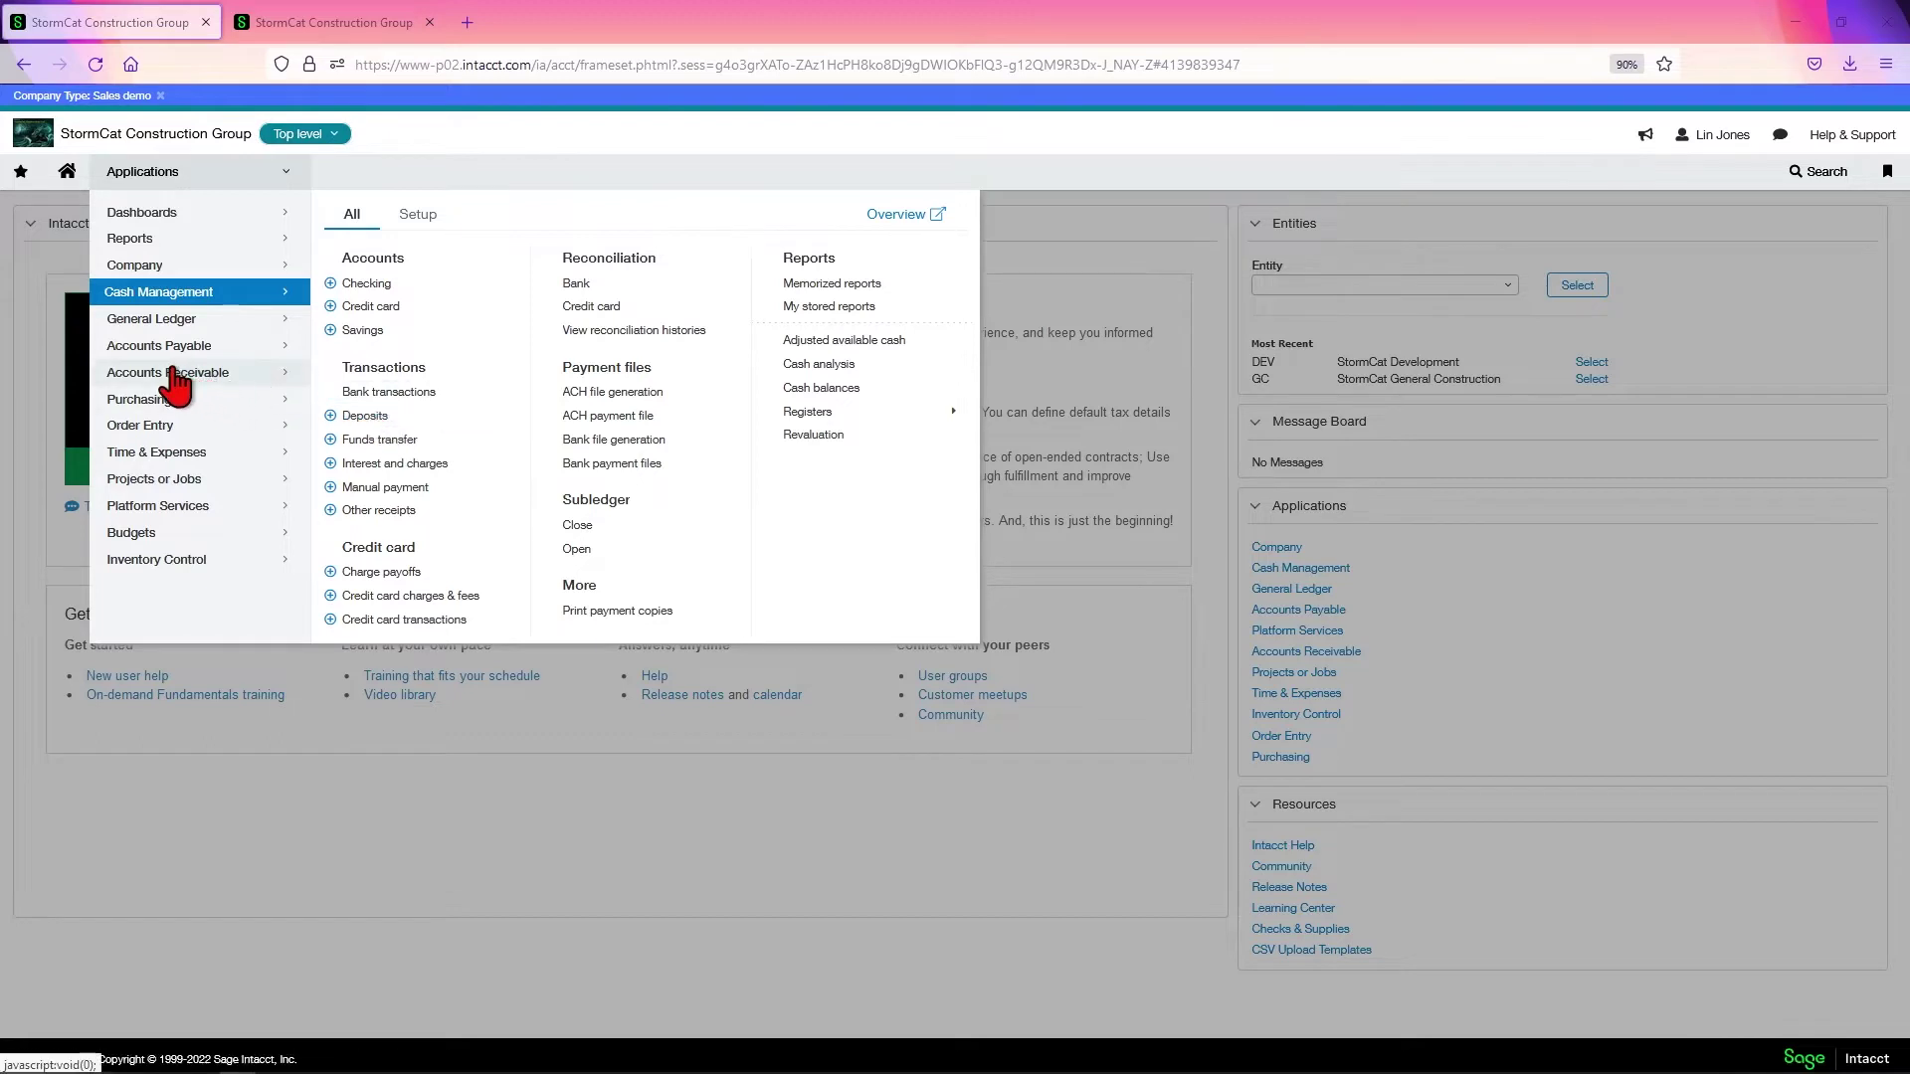
# Step: Open a new blank other receipt from the Cash Management Other receipts list
pyautogui.moveTo(184, 383)
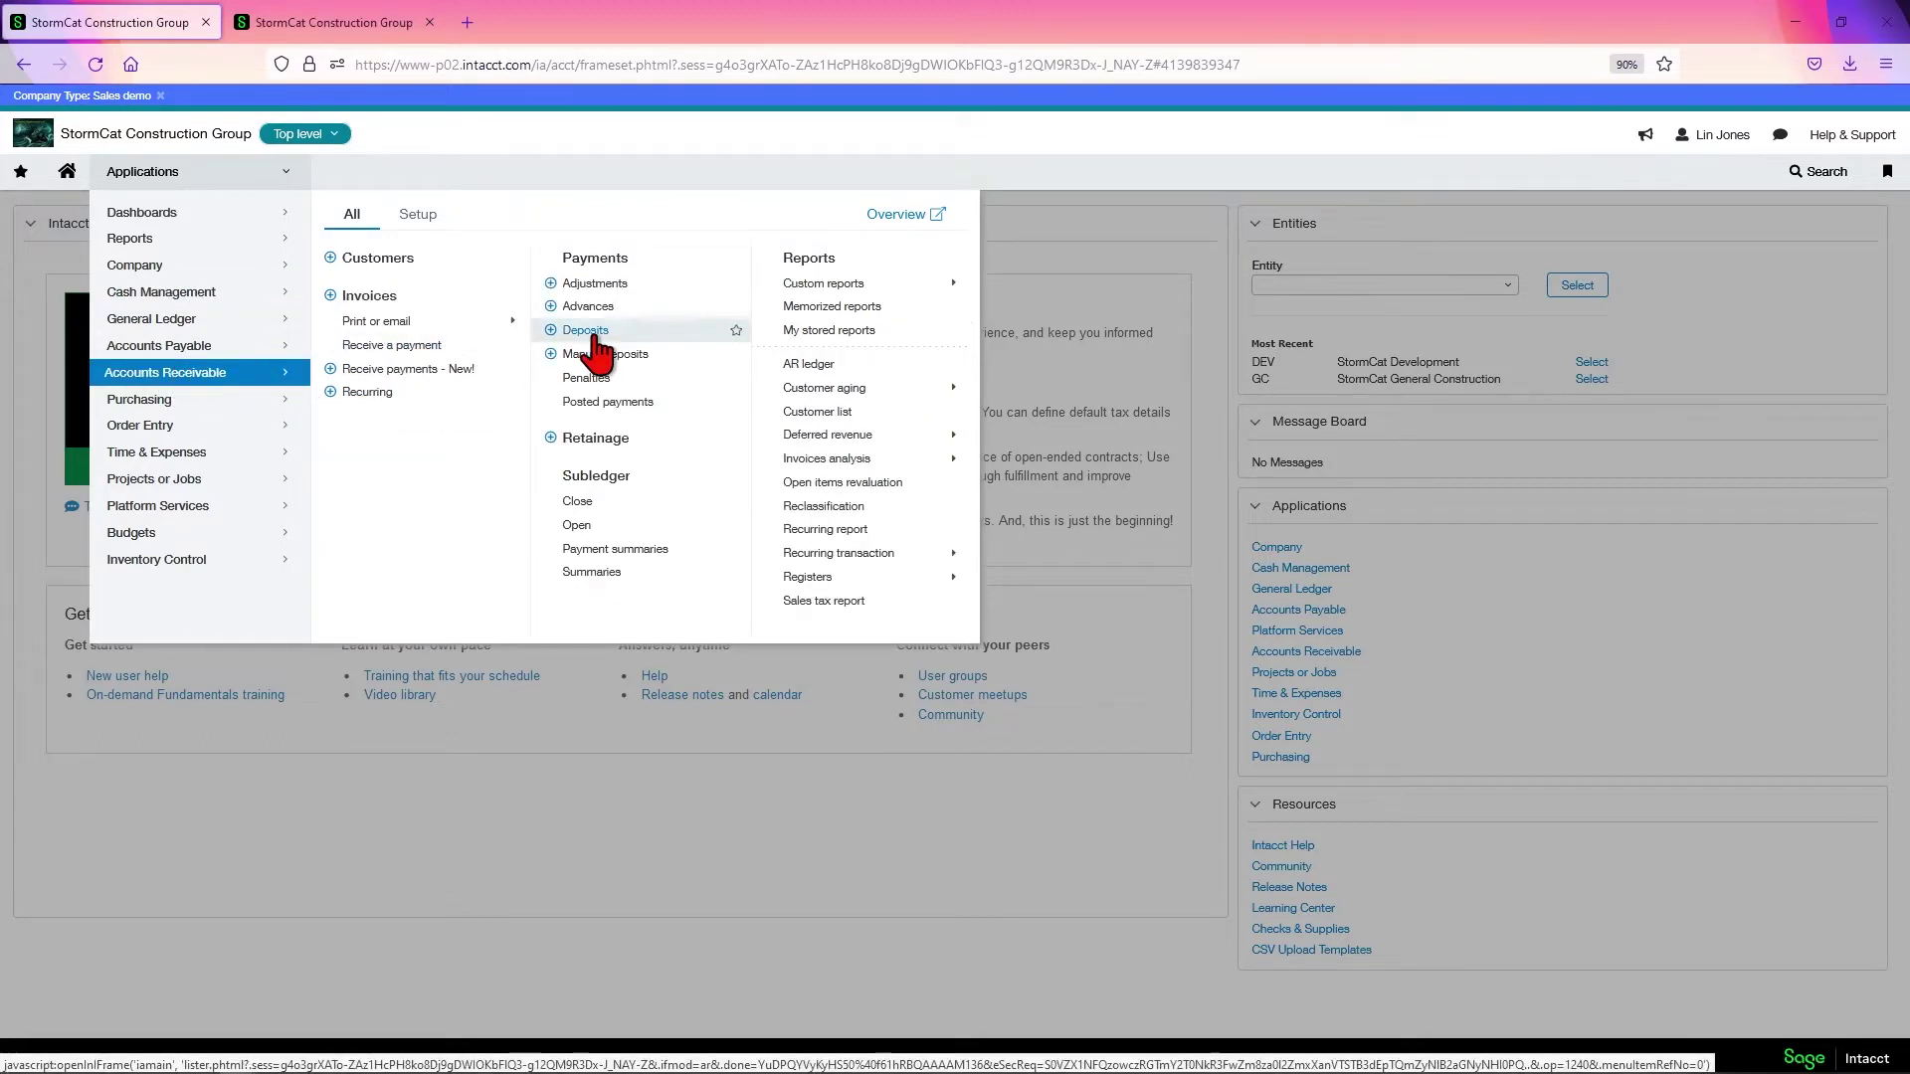
pyautogui.moveTo(164, 298)
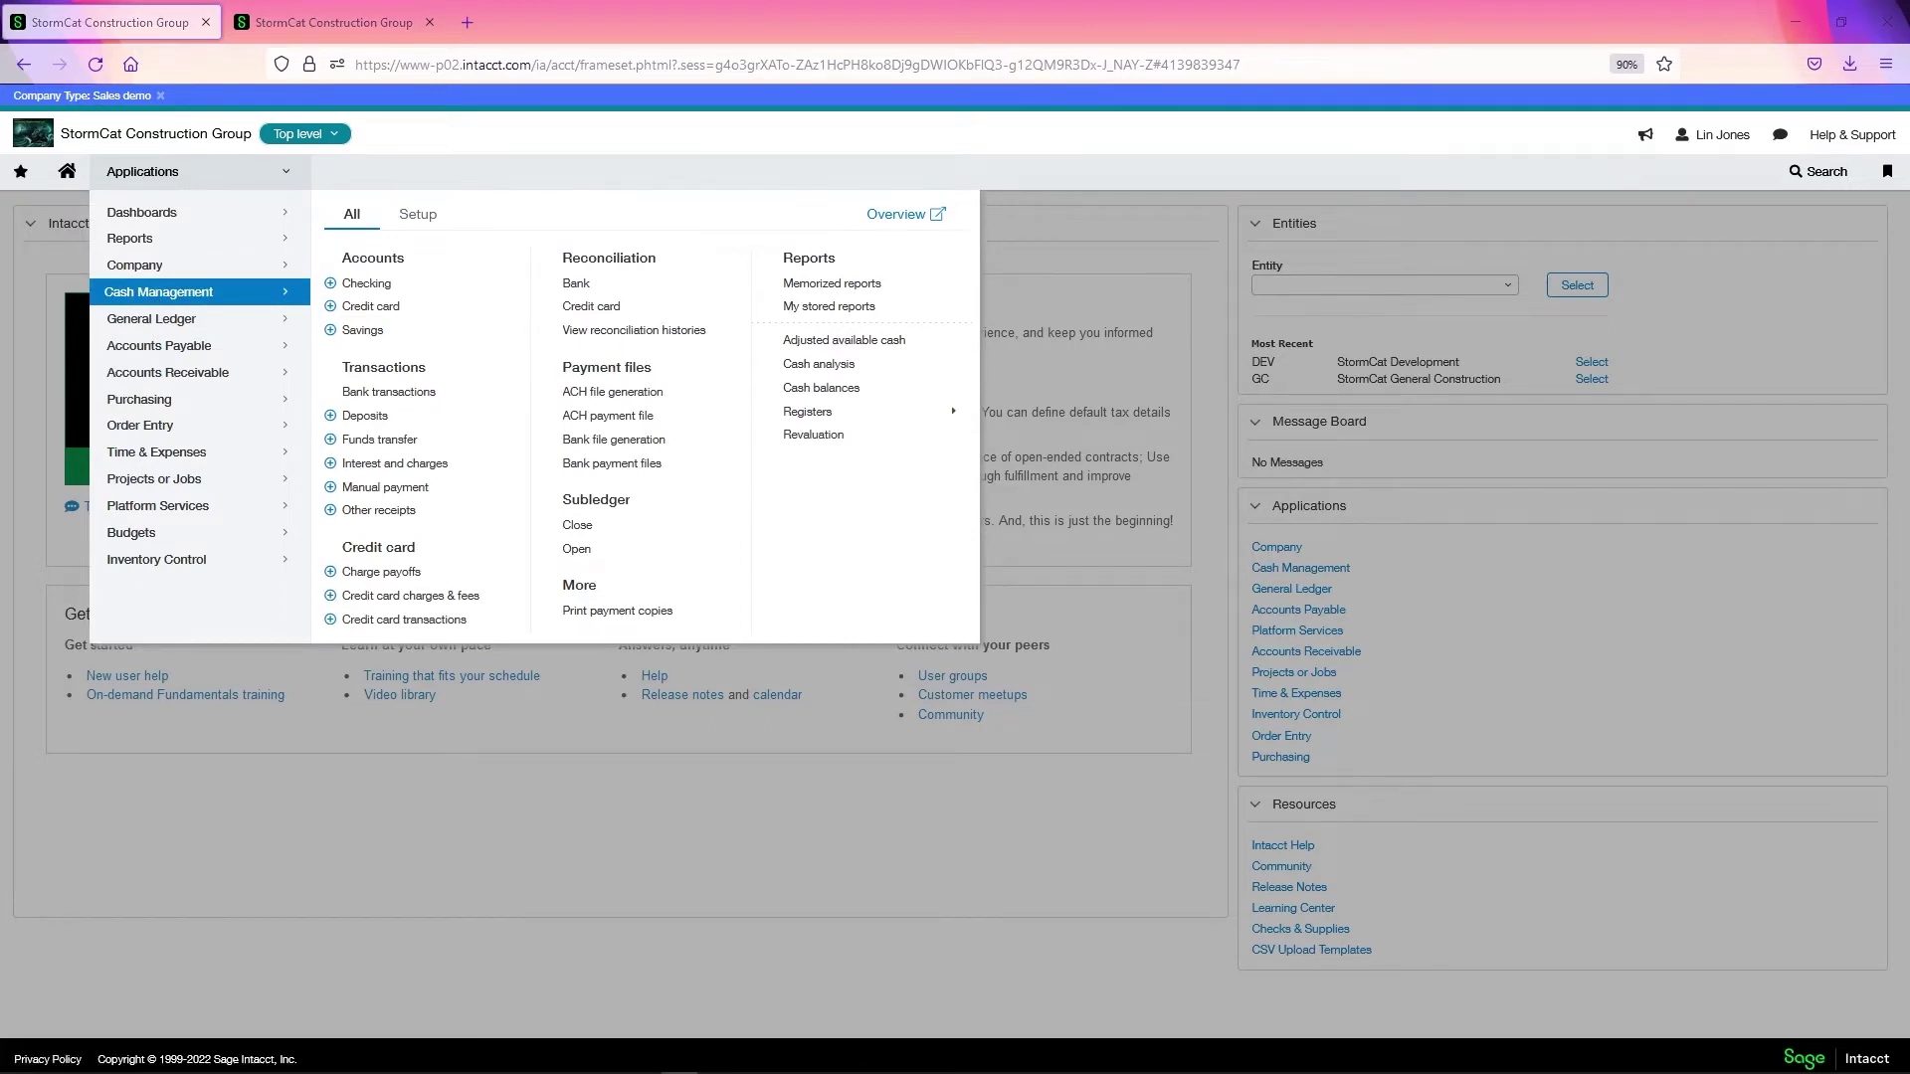
pyautogui.click(396, 509)
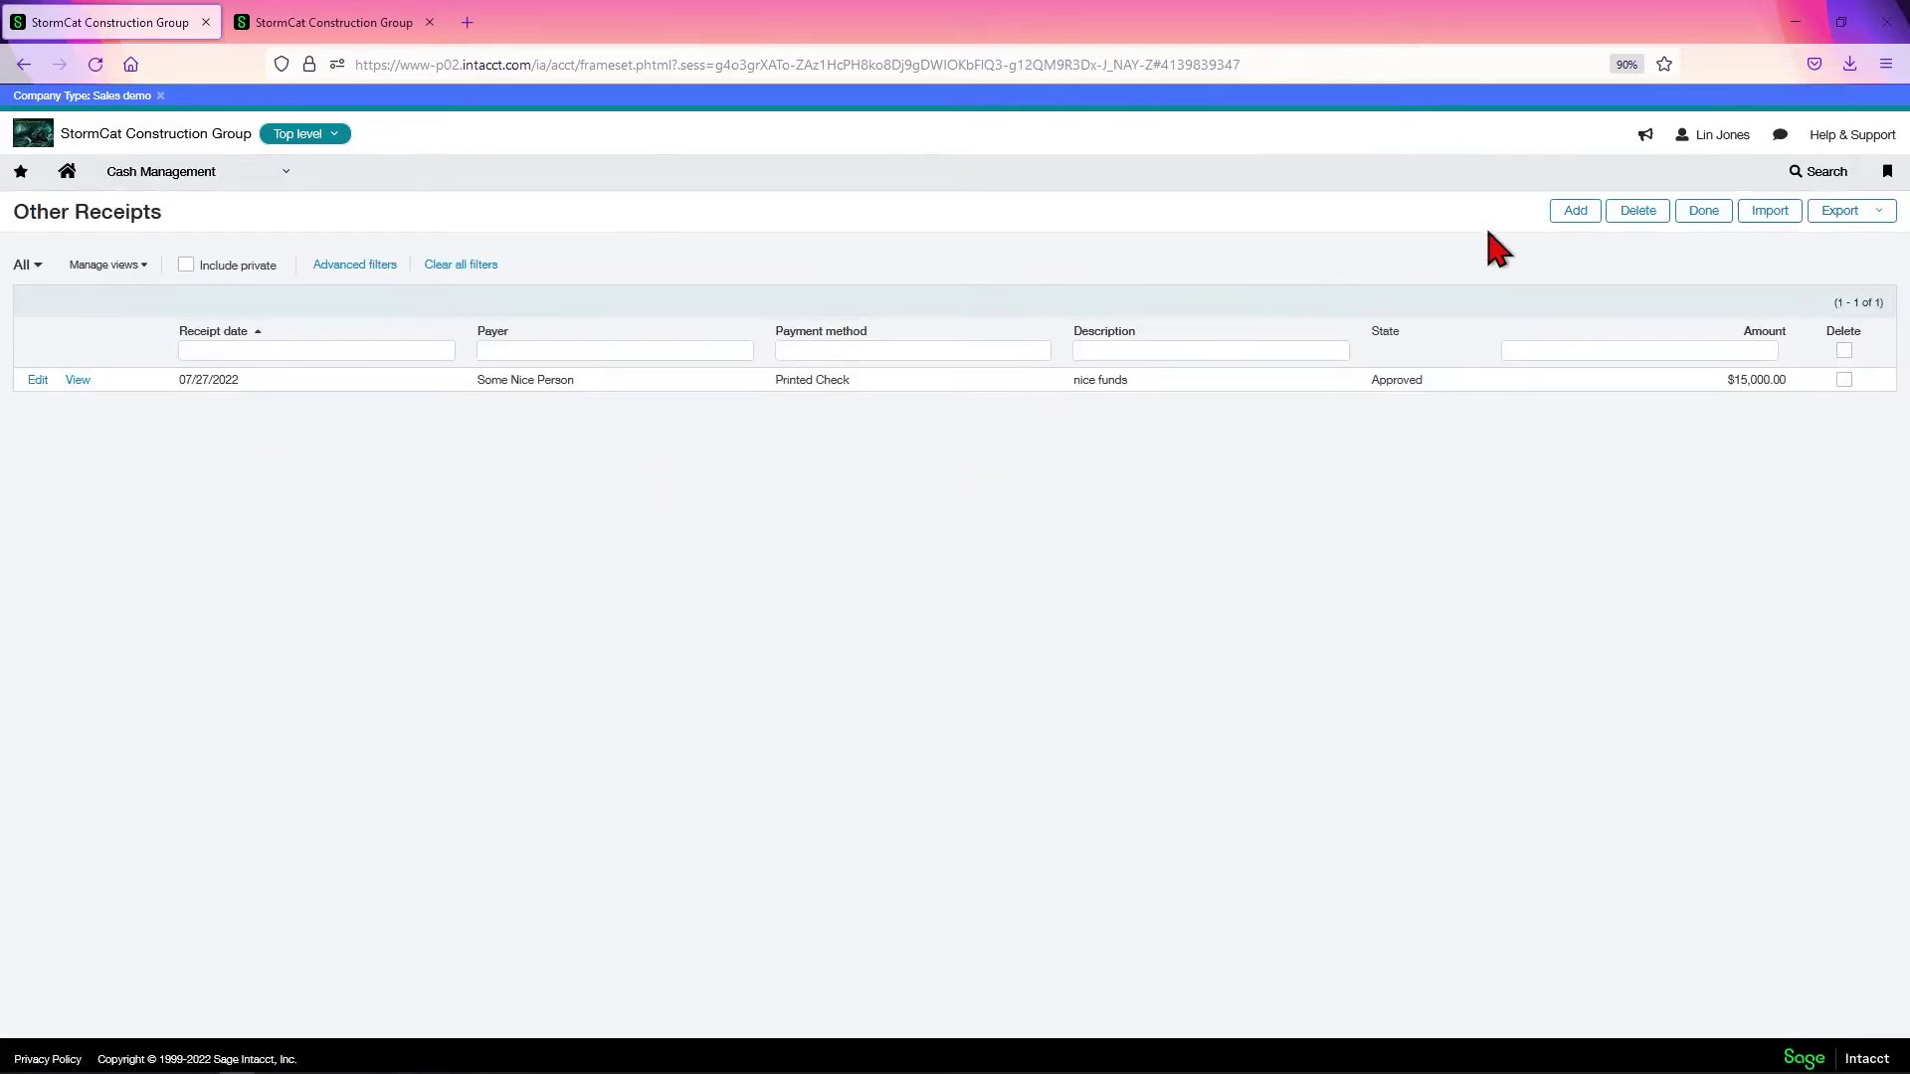
pyautogui.click(1572, 212)
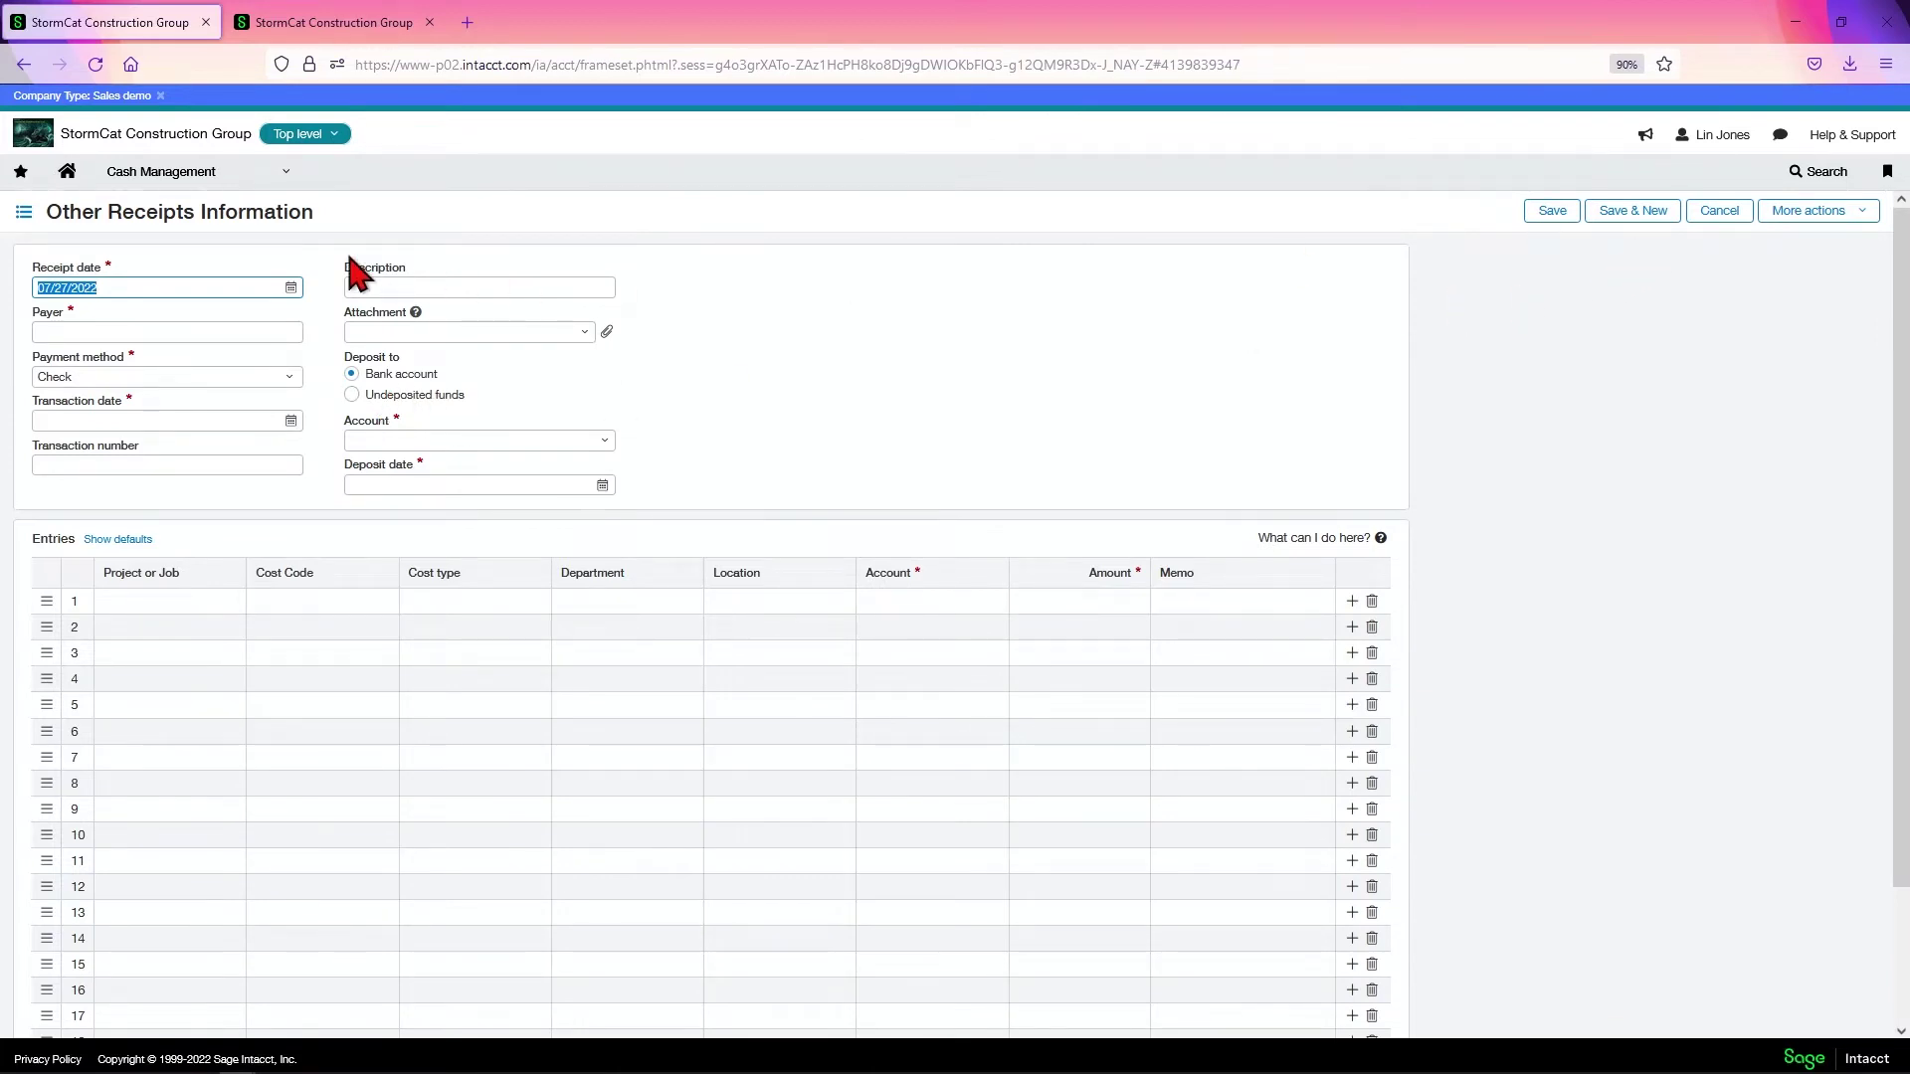
# Step: Start a customer payment into Undeposited Funds, then discard it unsaved
pyautogui.click(164, 175)
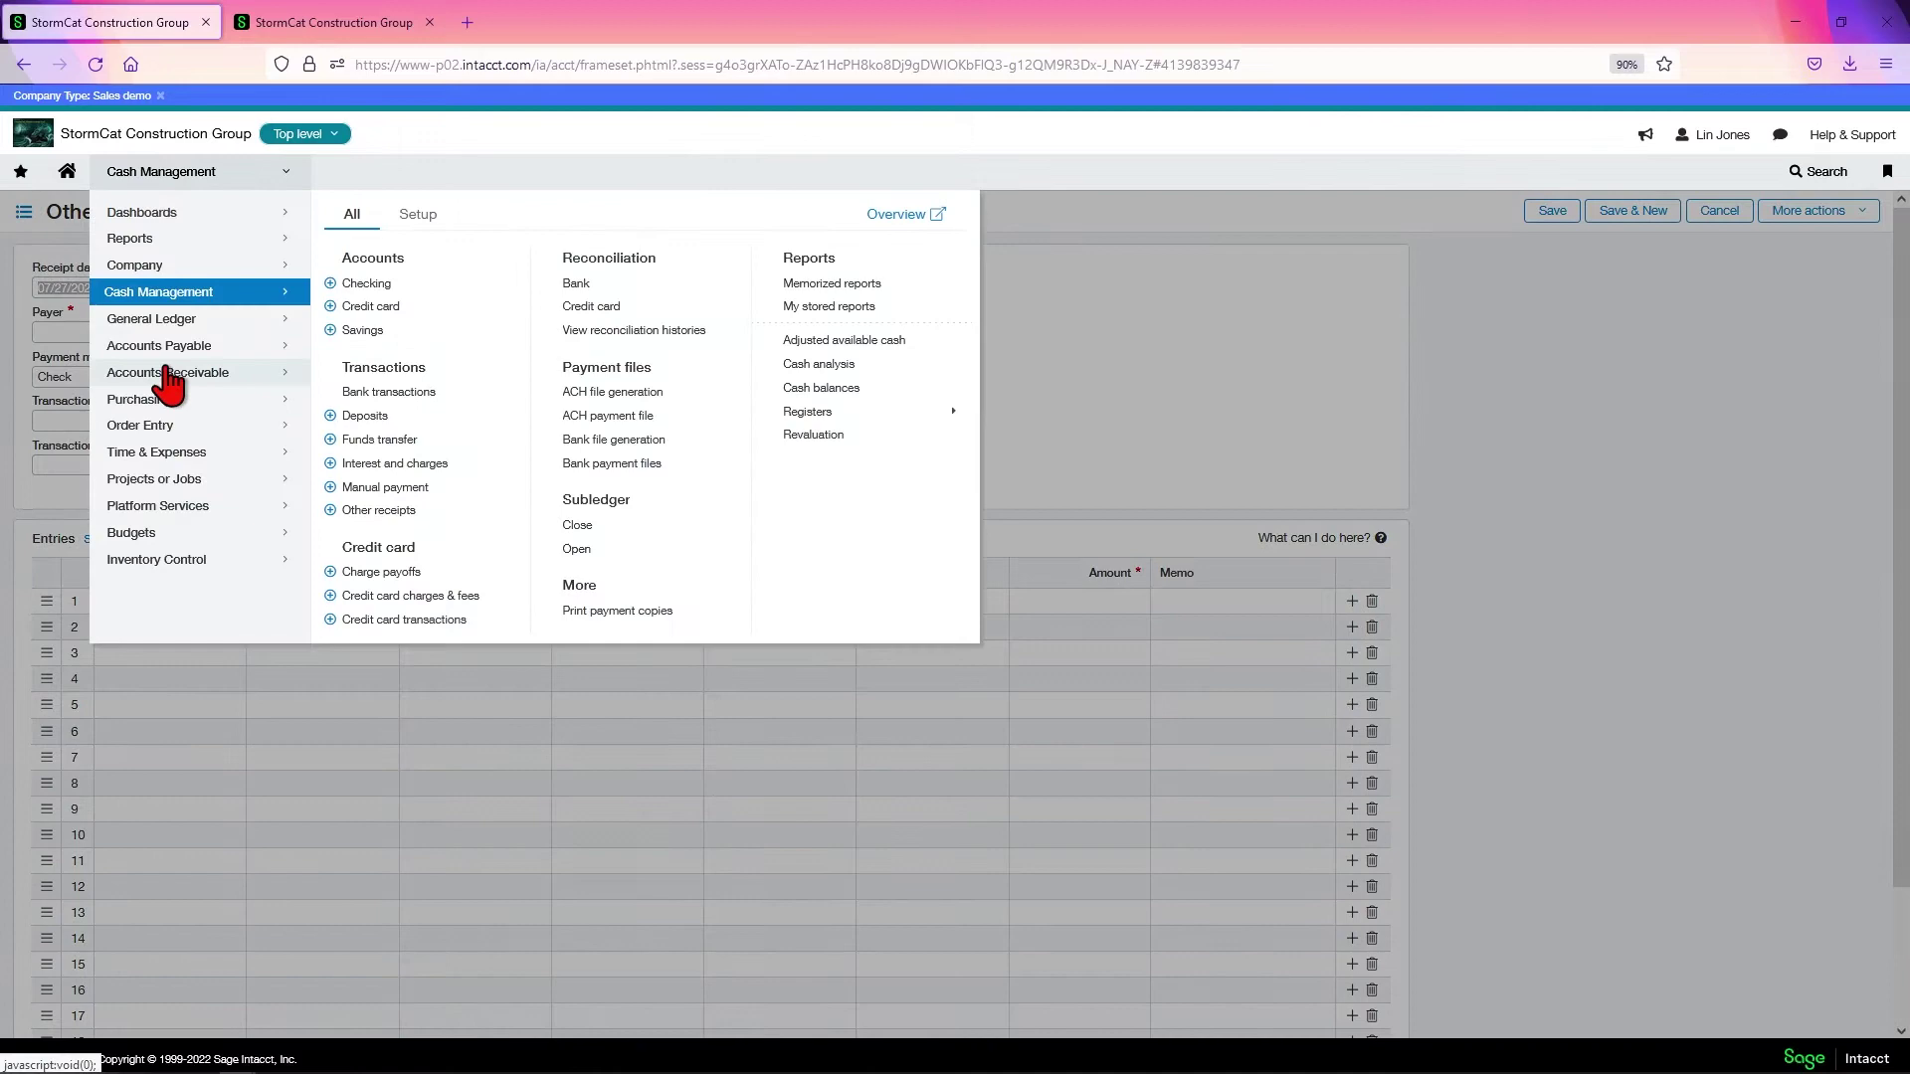
pyautogui.moveTo(288, 374)
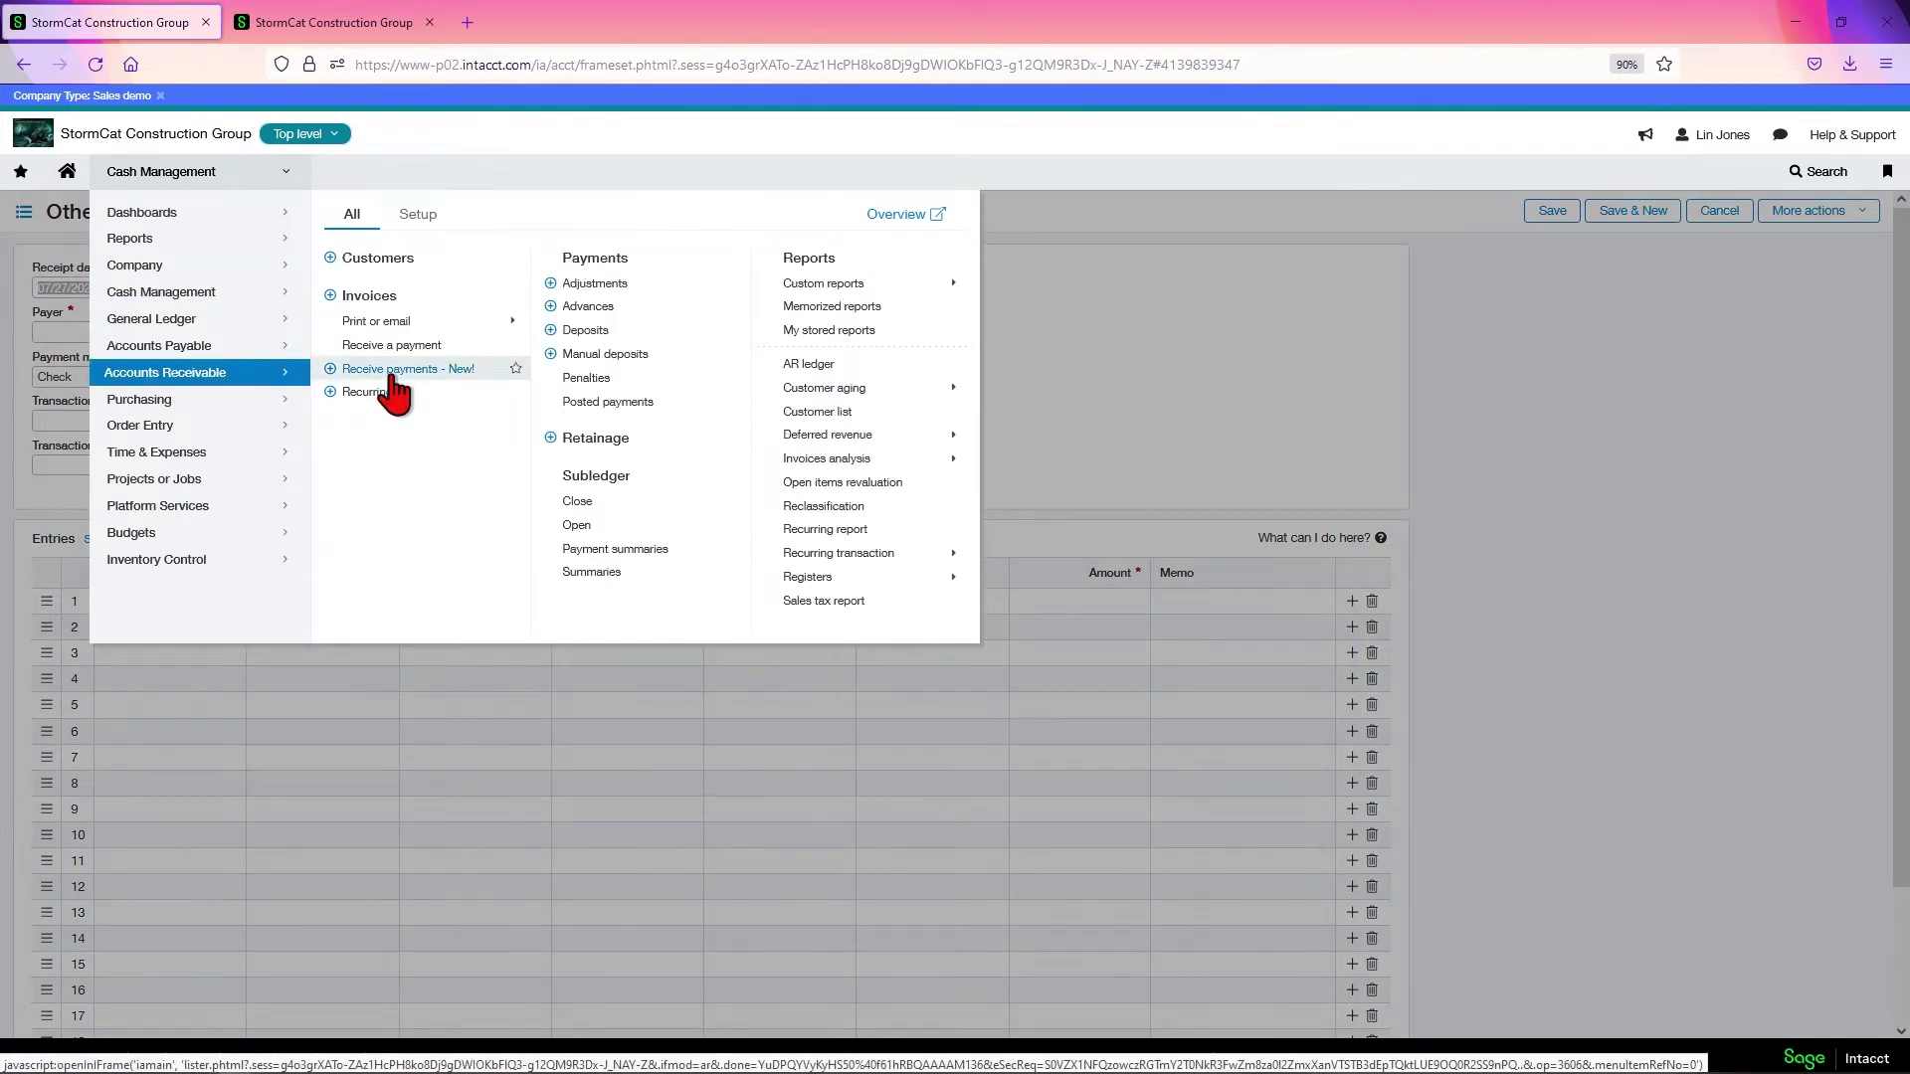
pyautogui.click(392, 374)
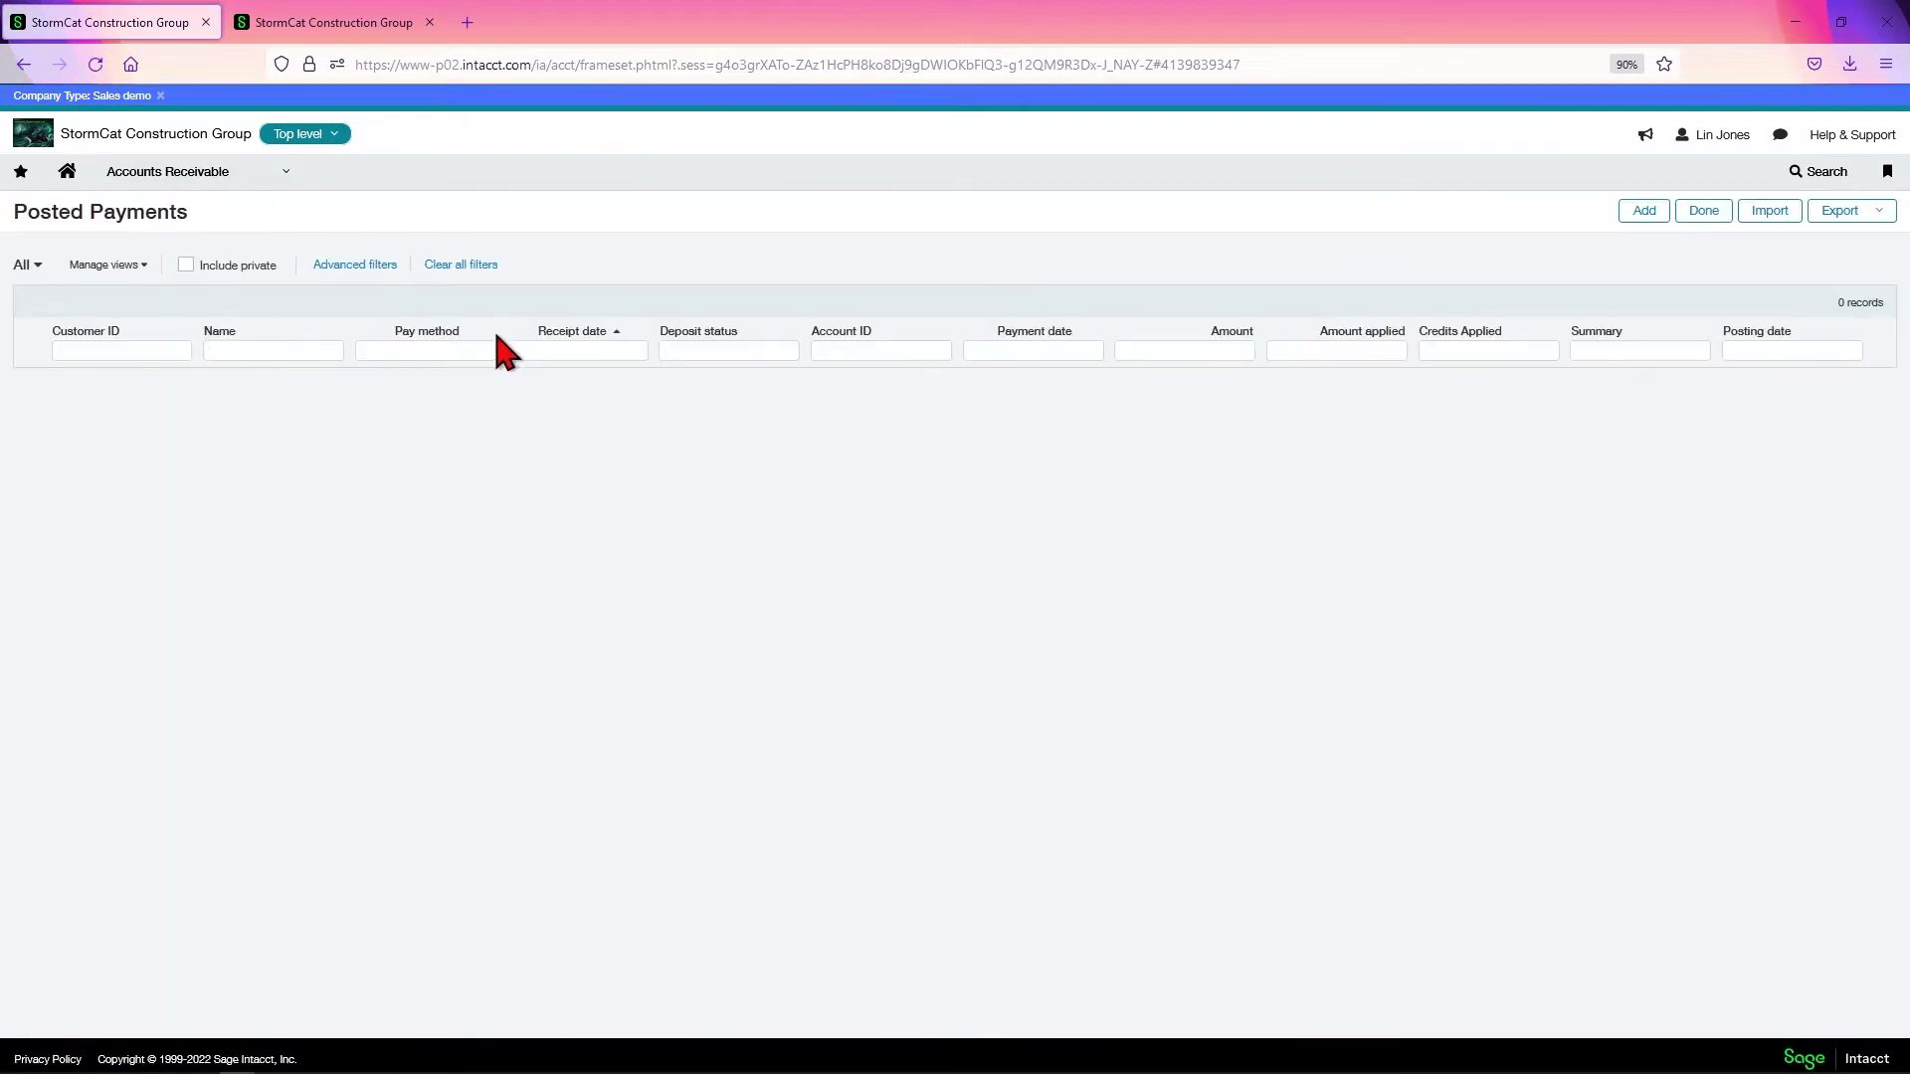
pyautogui.click(1644, 212)
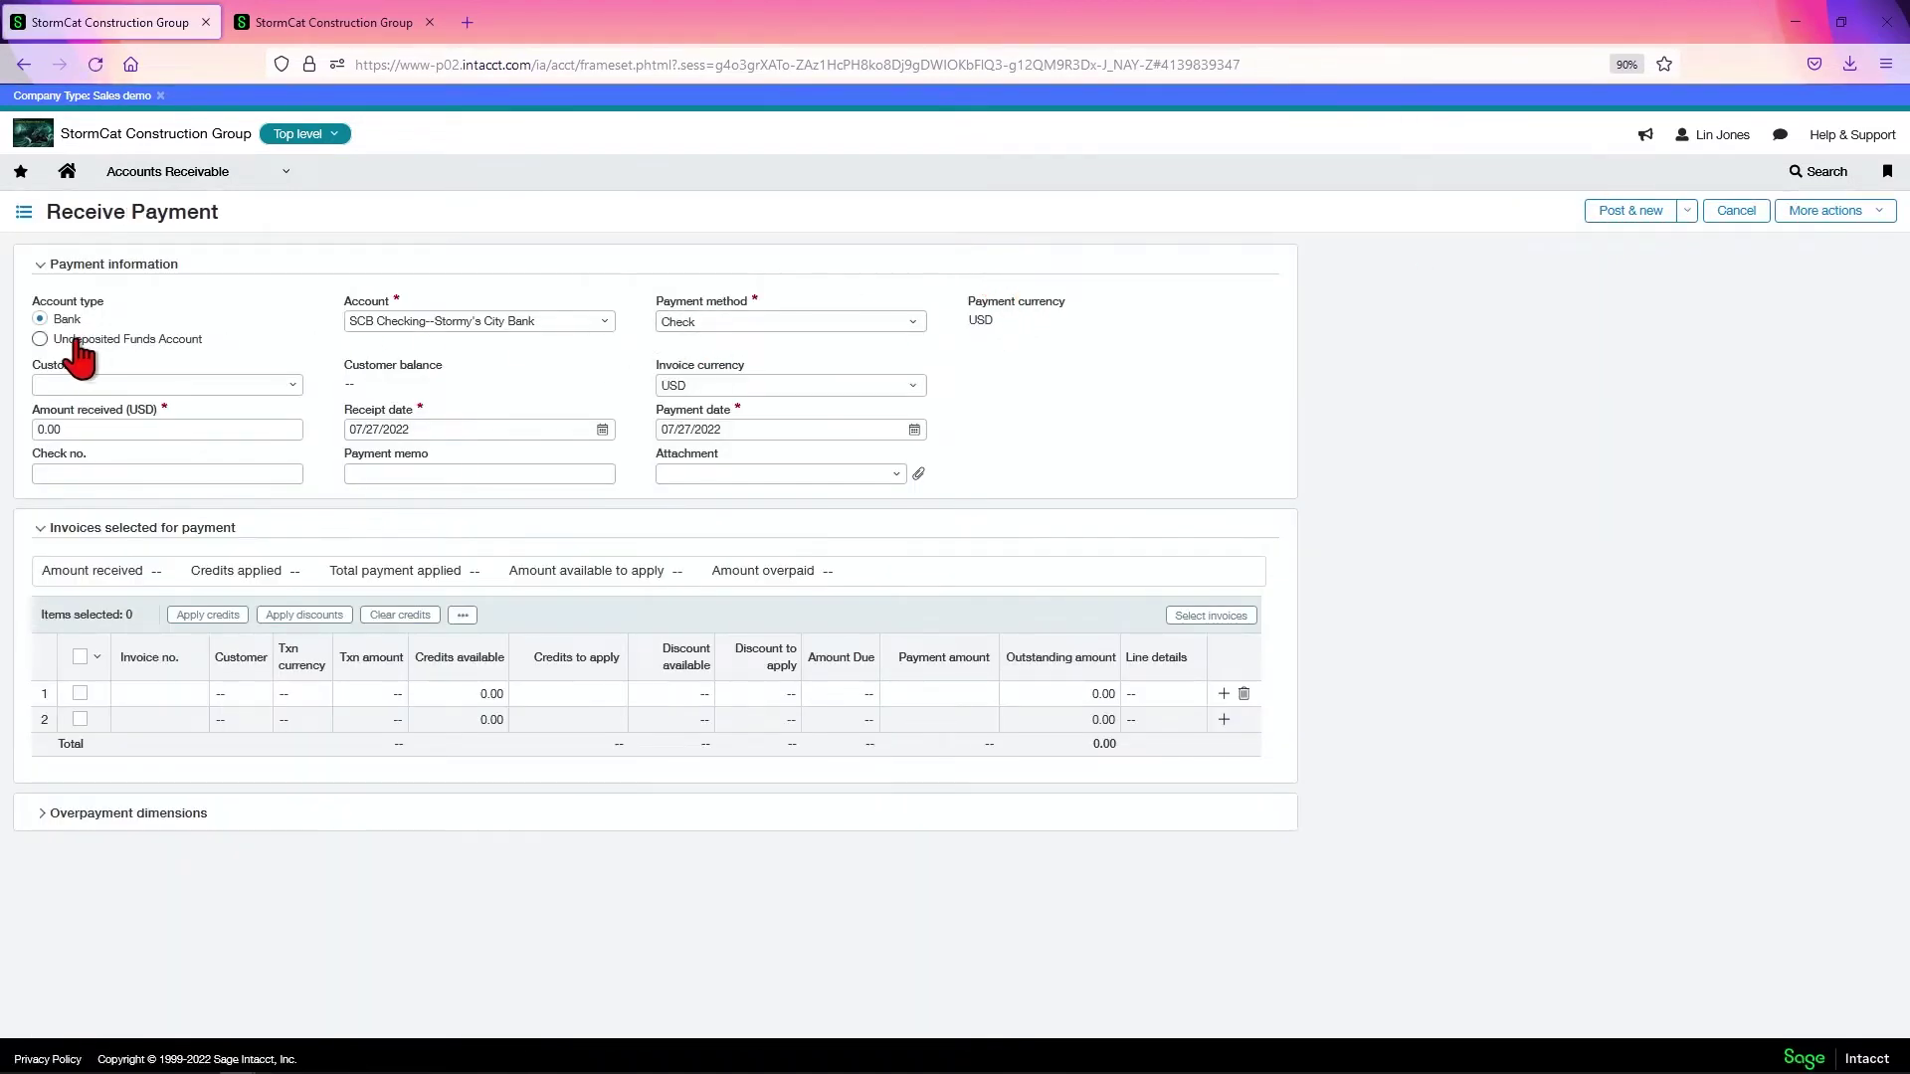
pyautogui.click(47, 340)
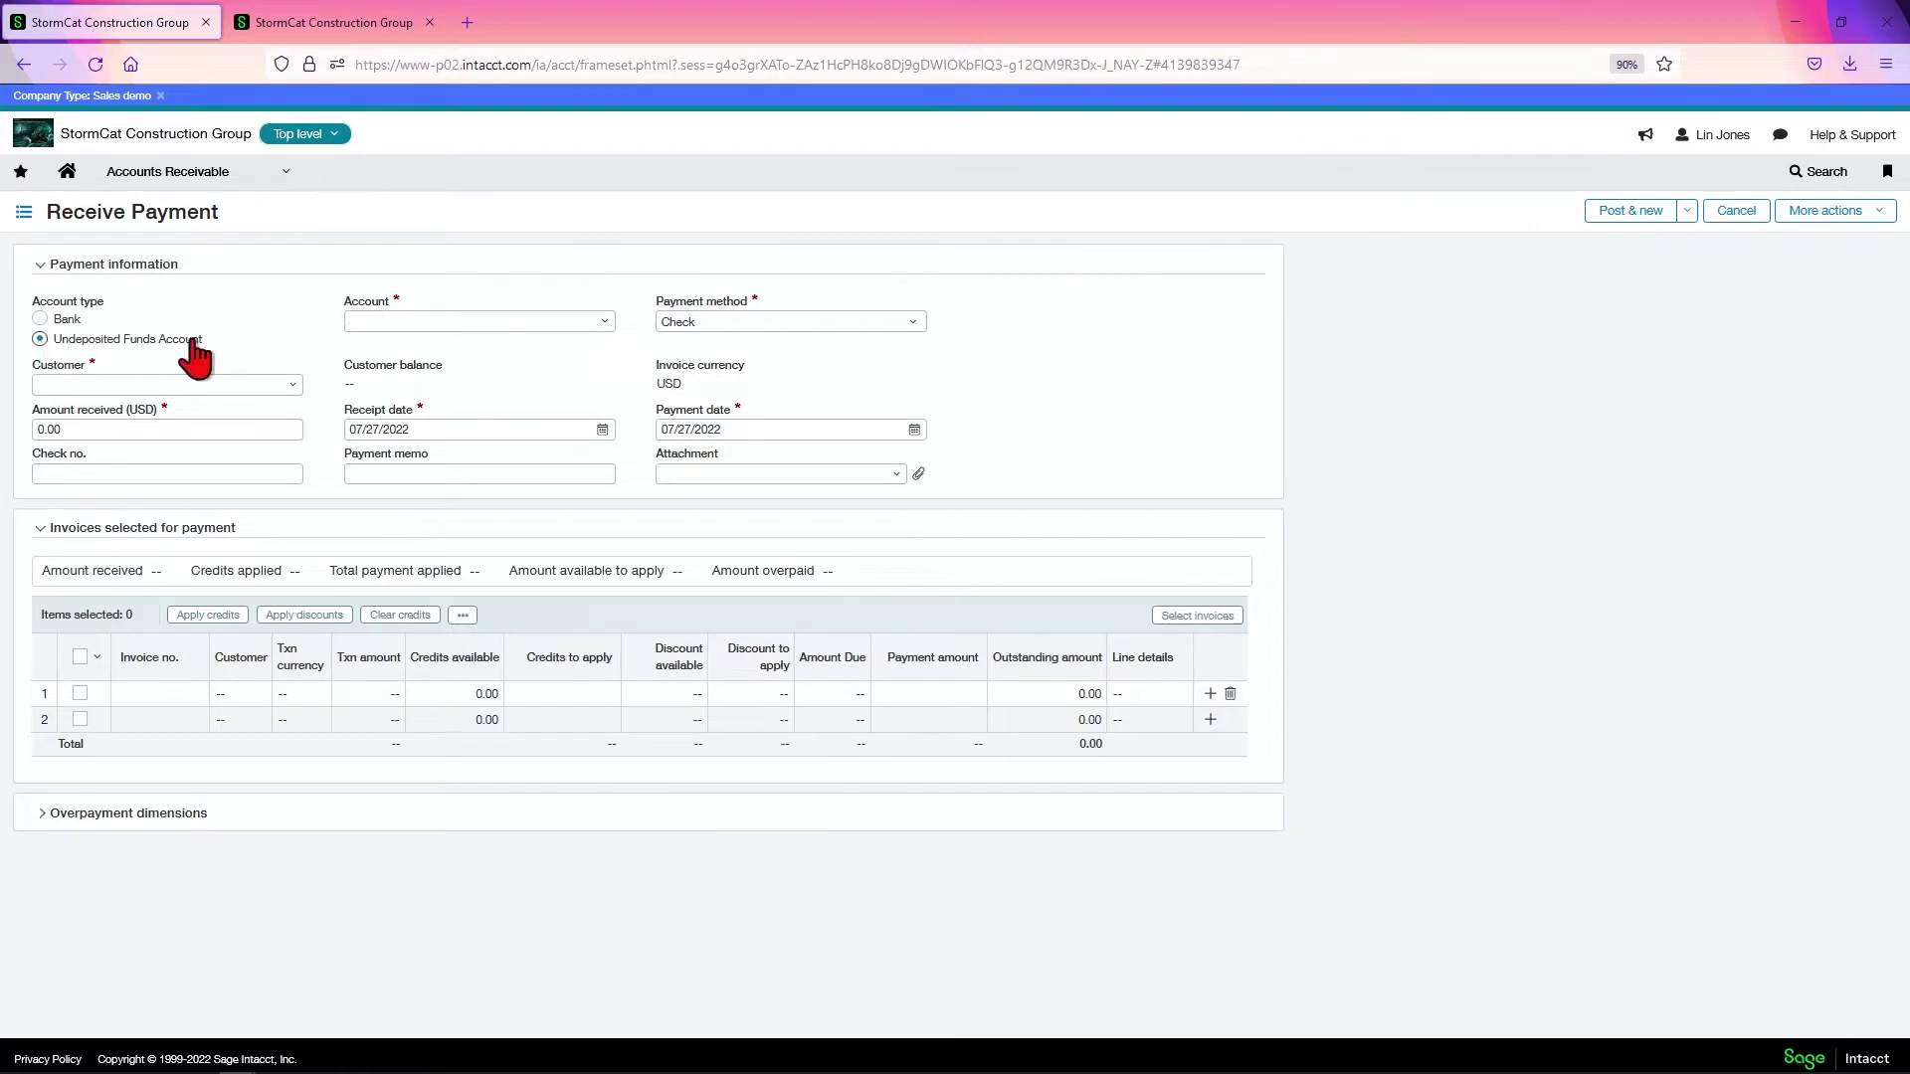
pyautogui.click(402, 322)
pyautogui.click(1736, 210)
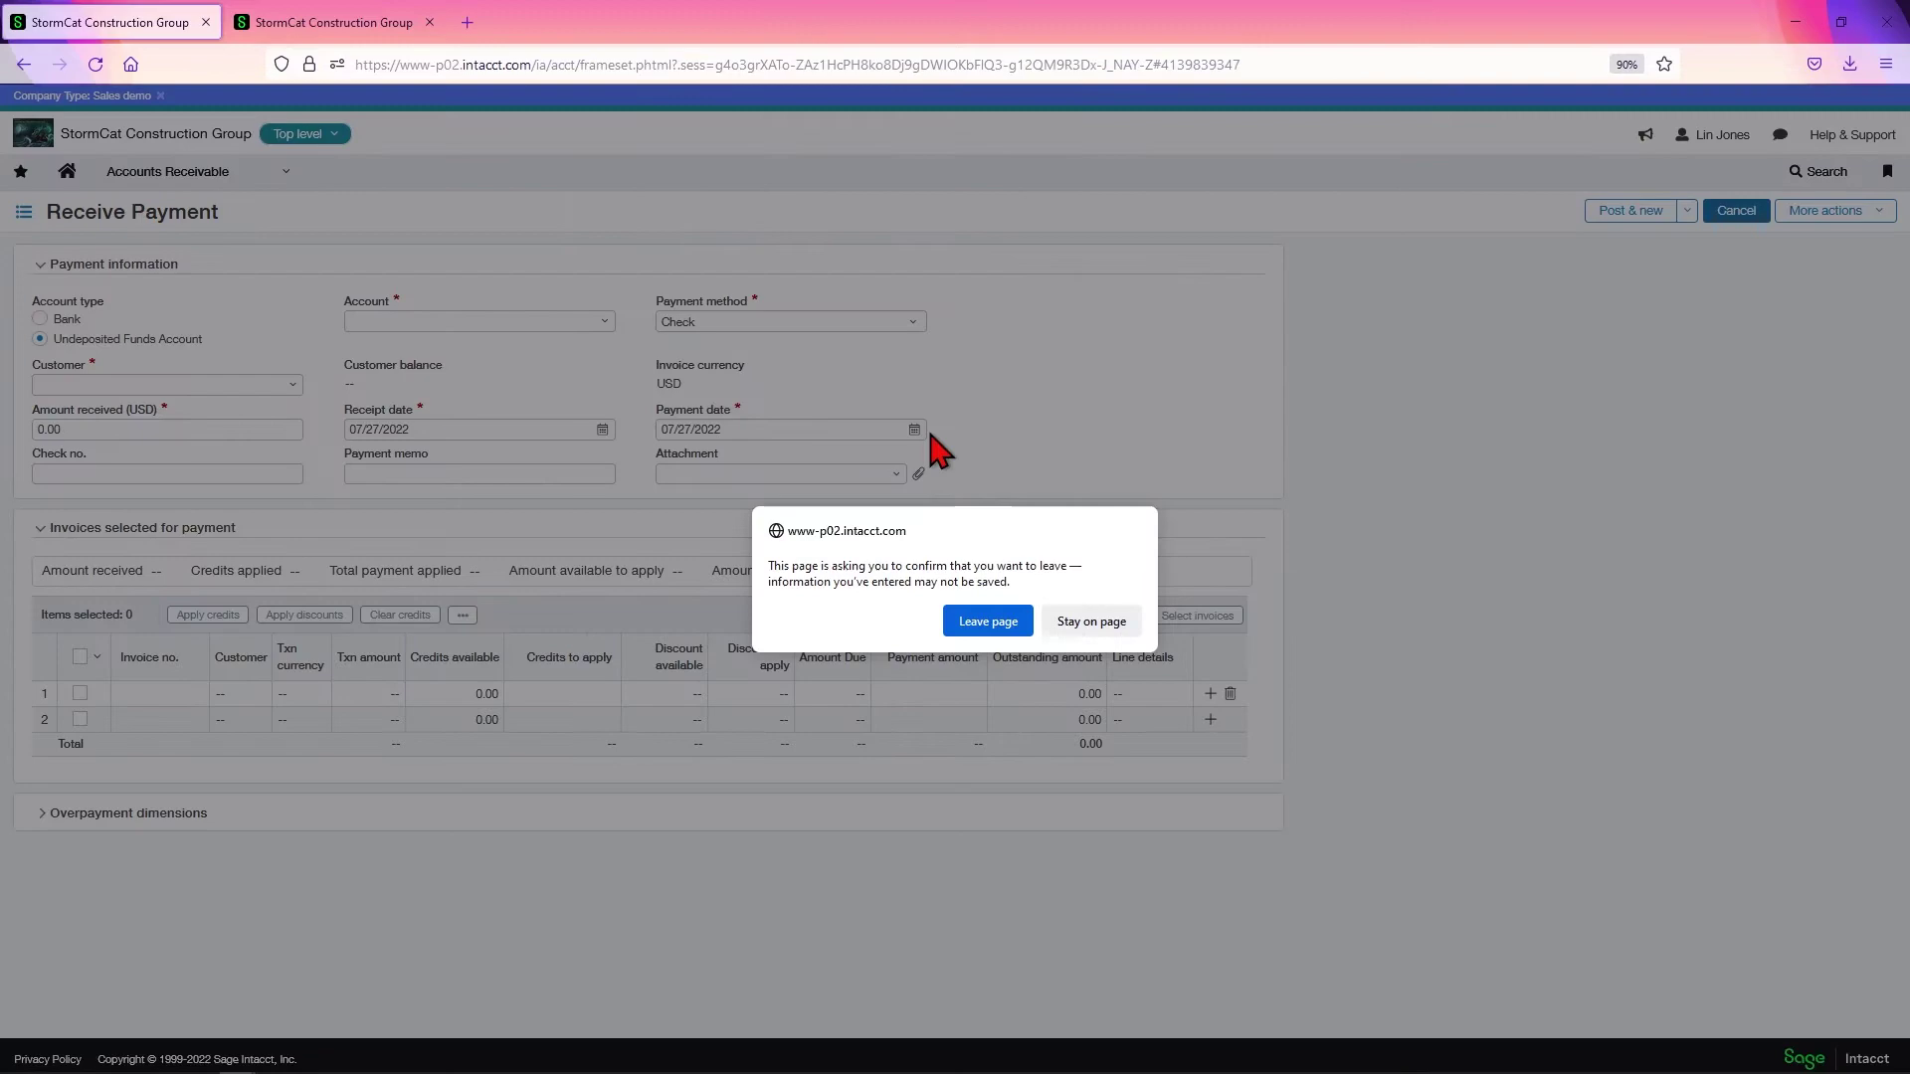
pyautogui.click(979, 622)
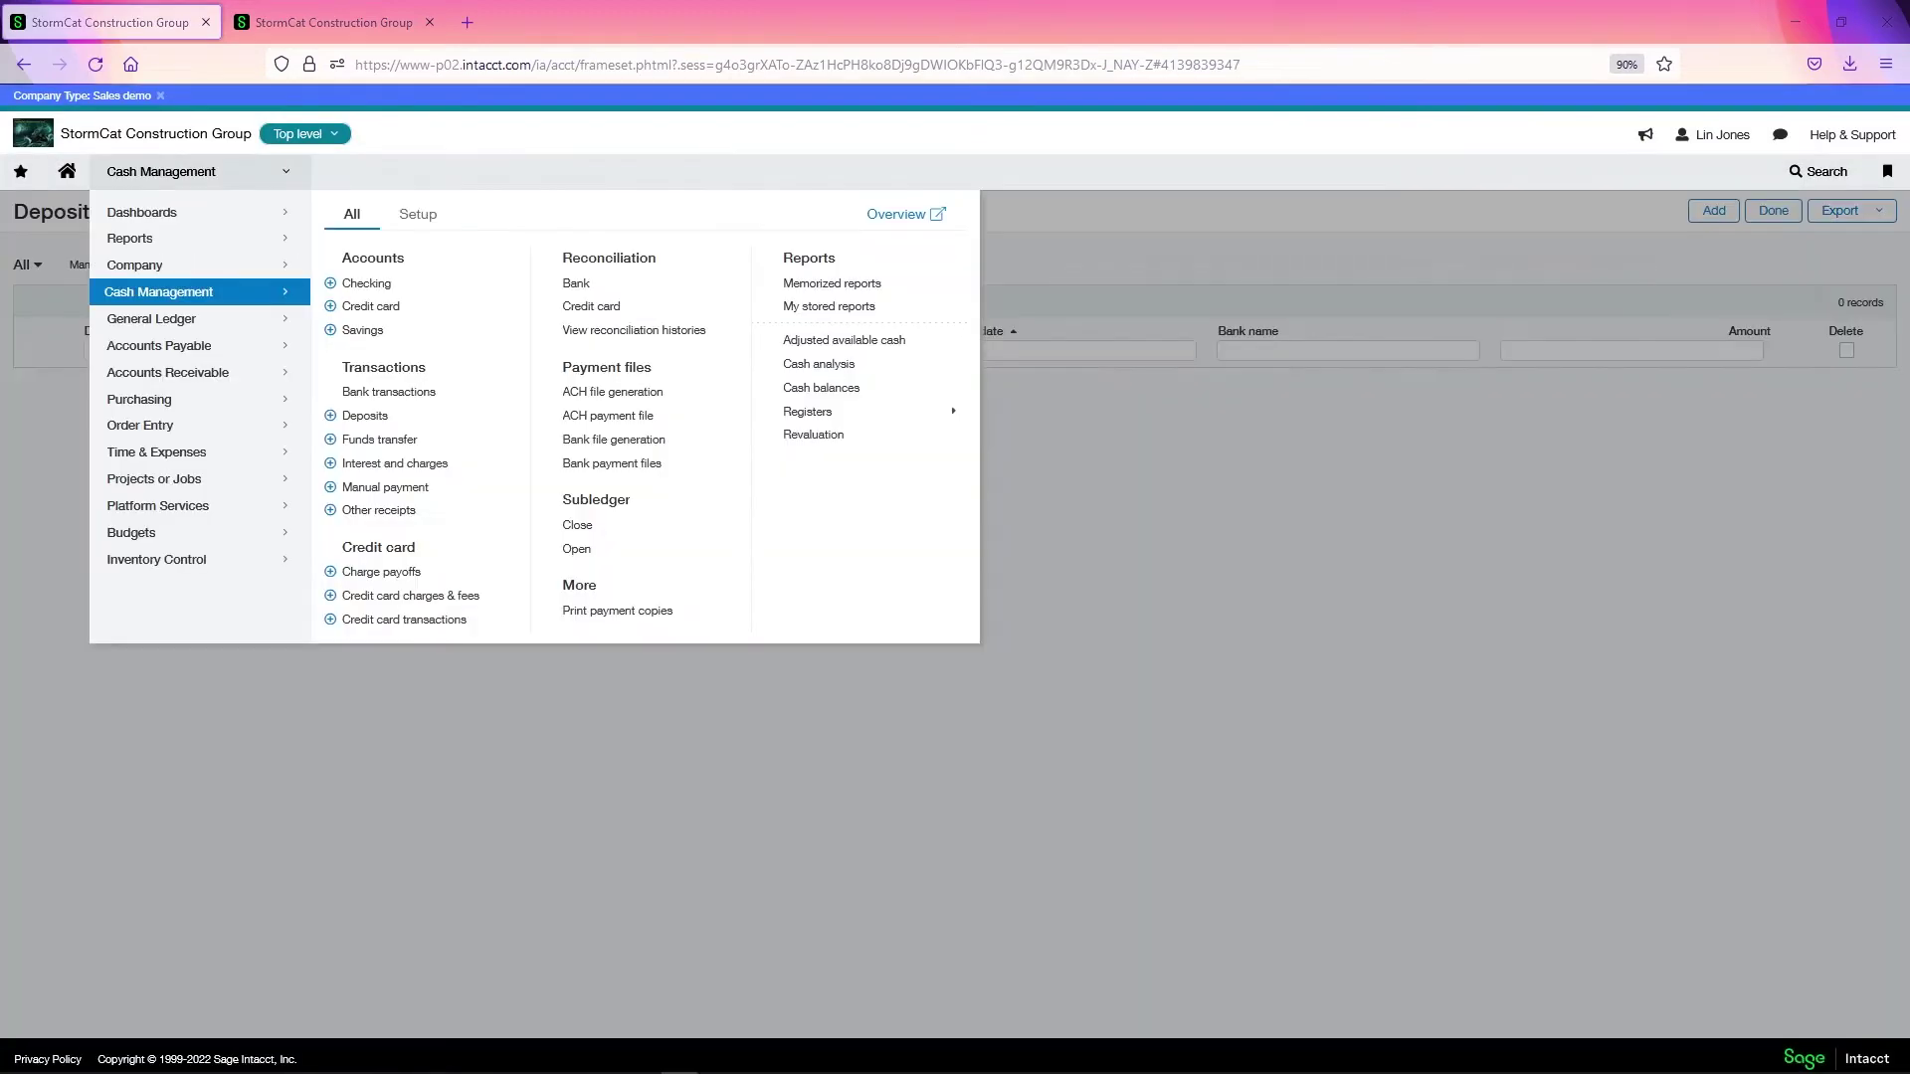
# Step: Open a fresh blank form from the Other receipts list
pyautogui.click(370, 511)
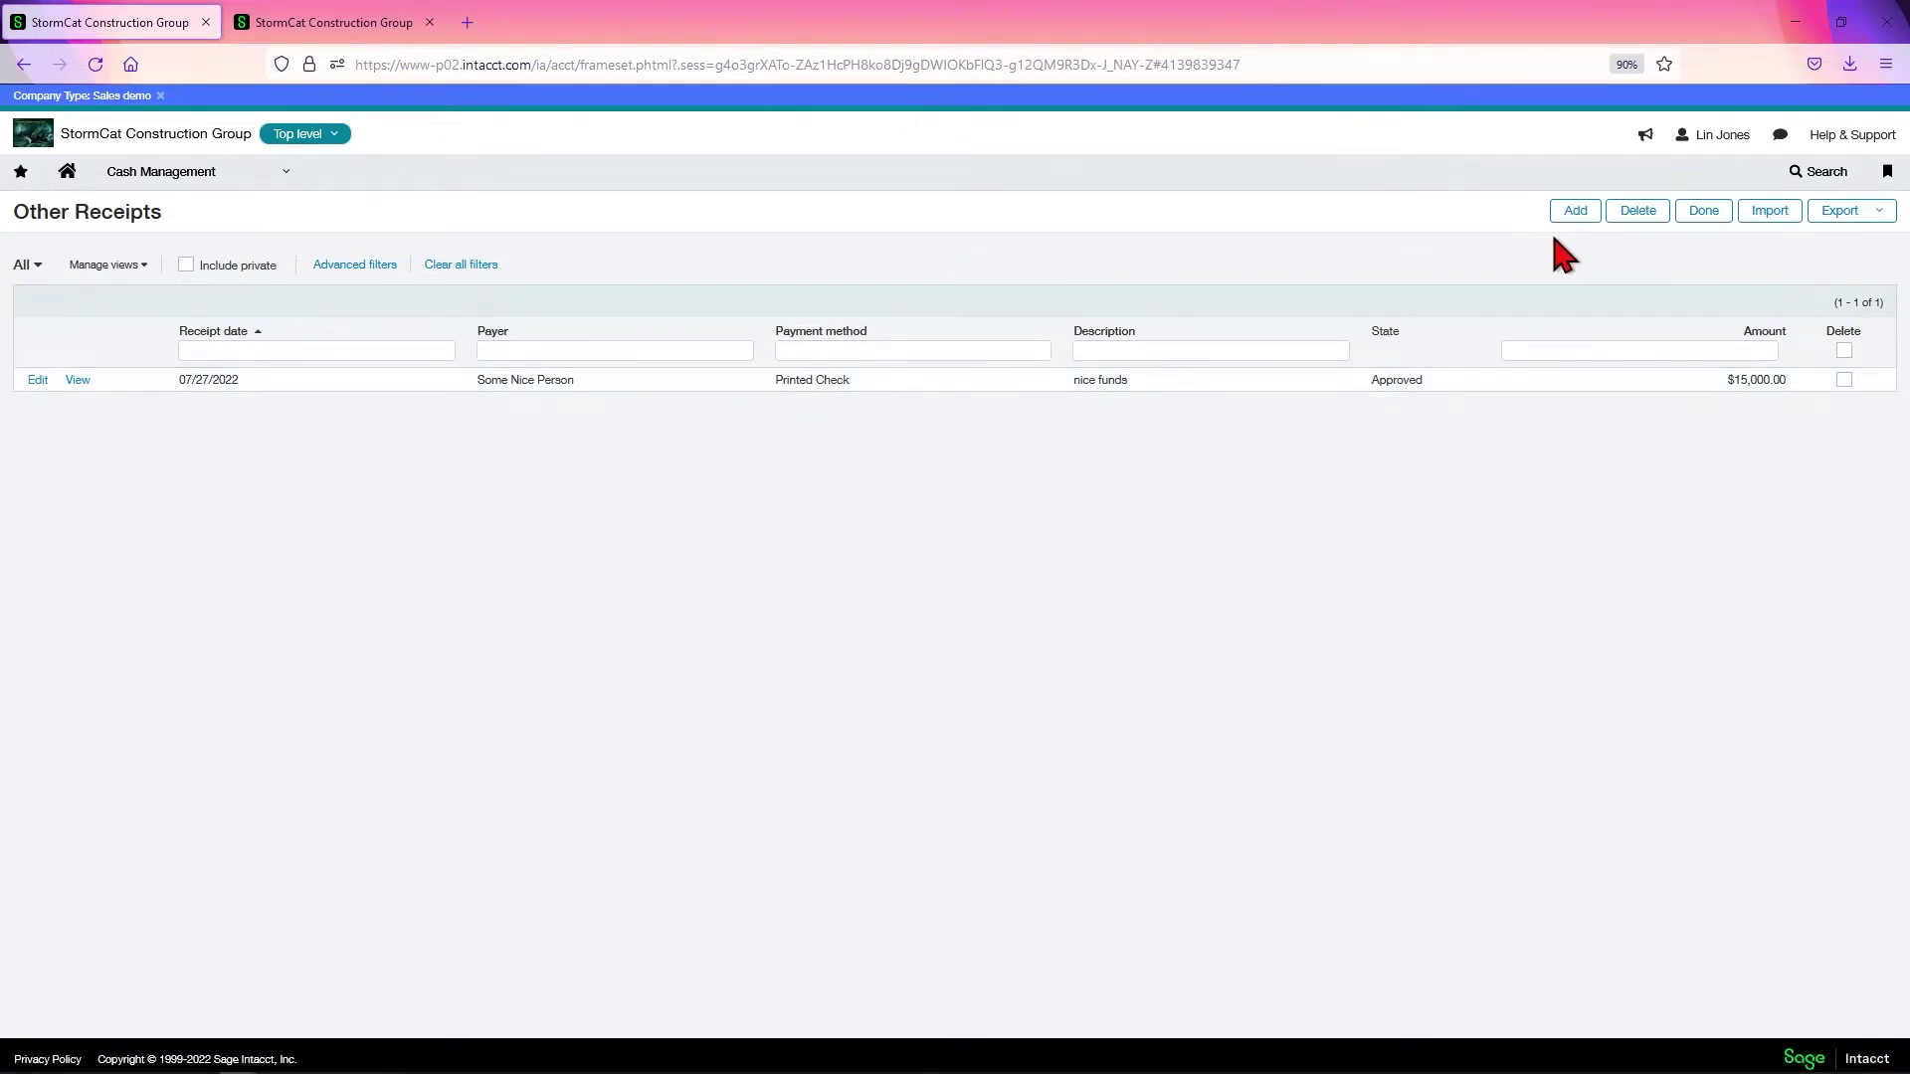
pyautogui.click(1575, 212)
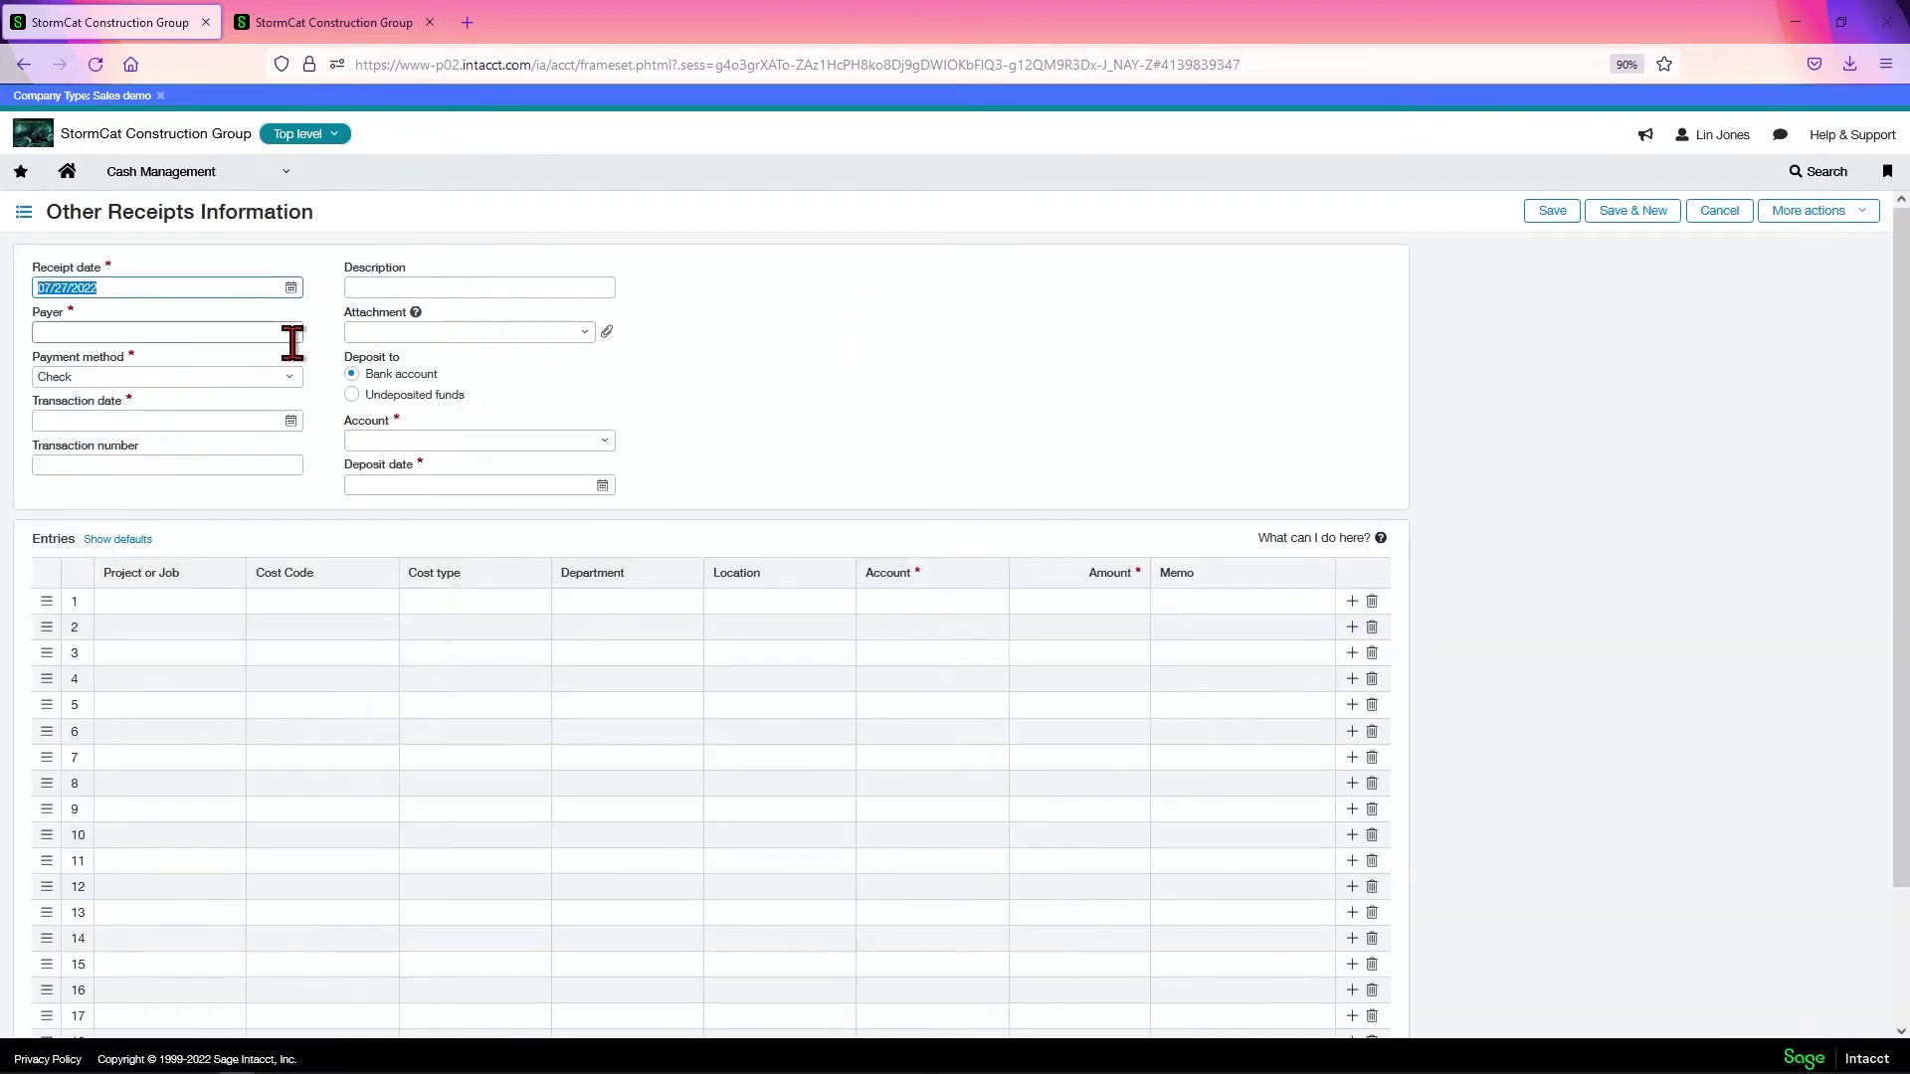
# Step: Set payer Qwerty, transaction date 07/27/2022, and deposit to Undeposited funds
pyautogui.click(283, 333)
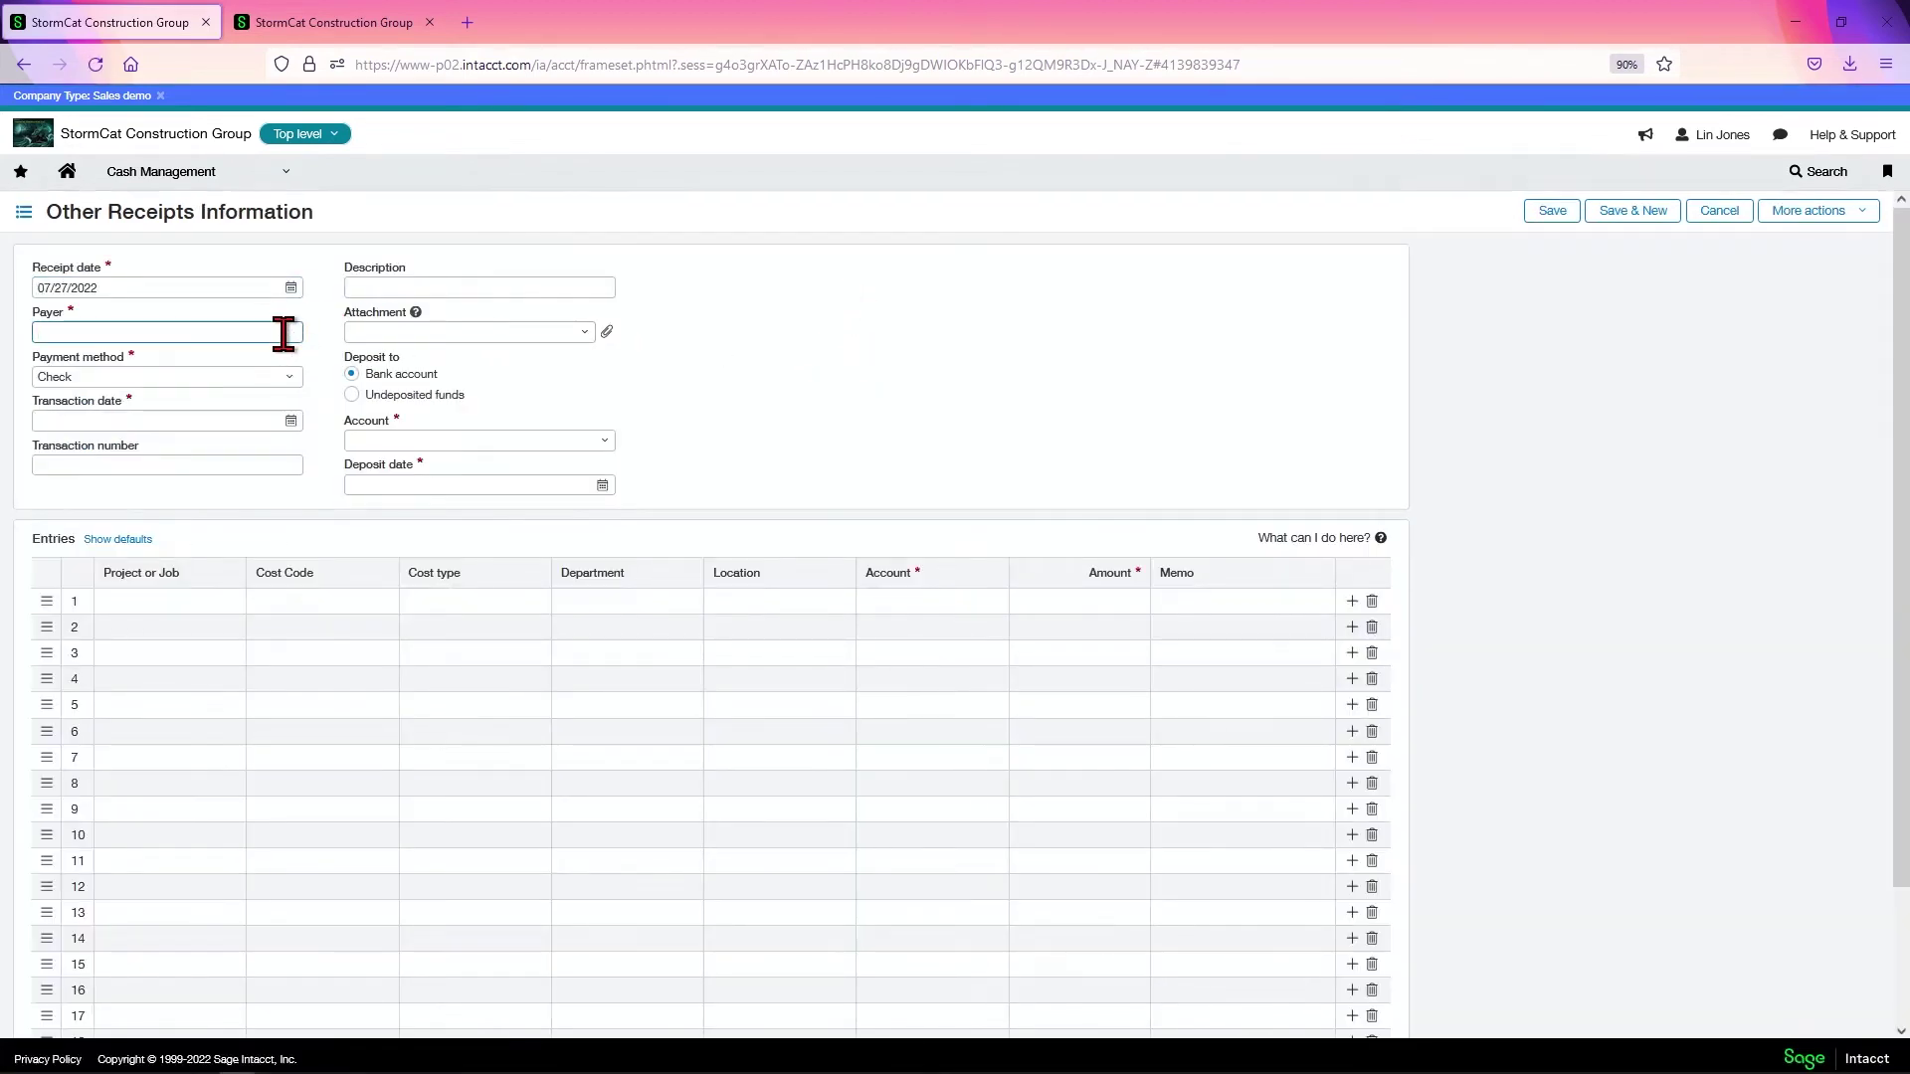
pyautogui.write('Qwerty')
pyautogui.click(269, 423)
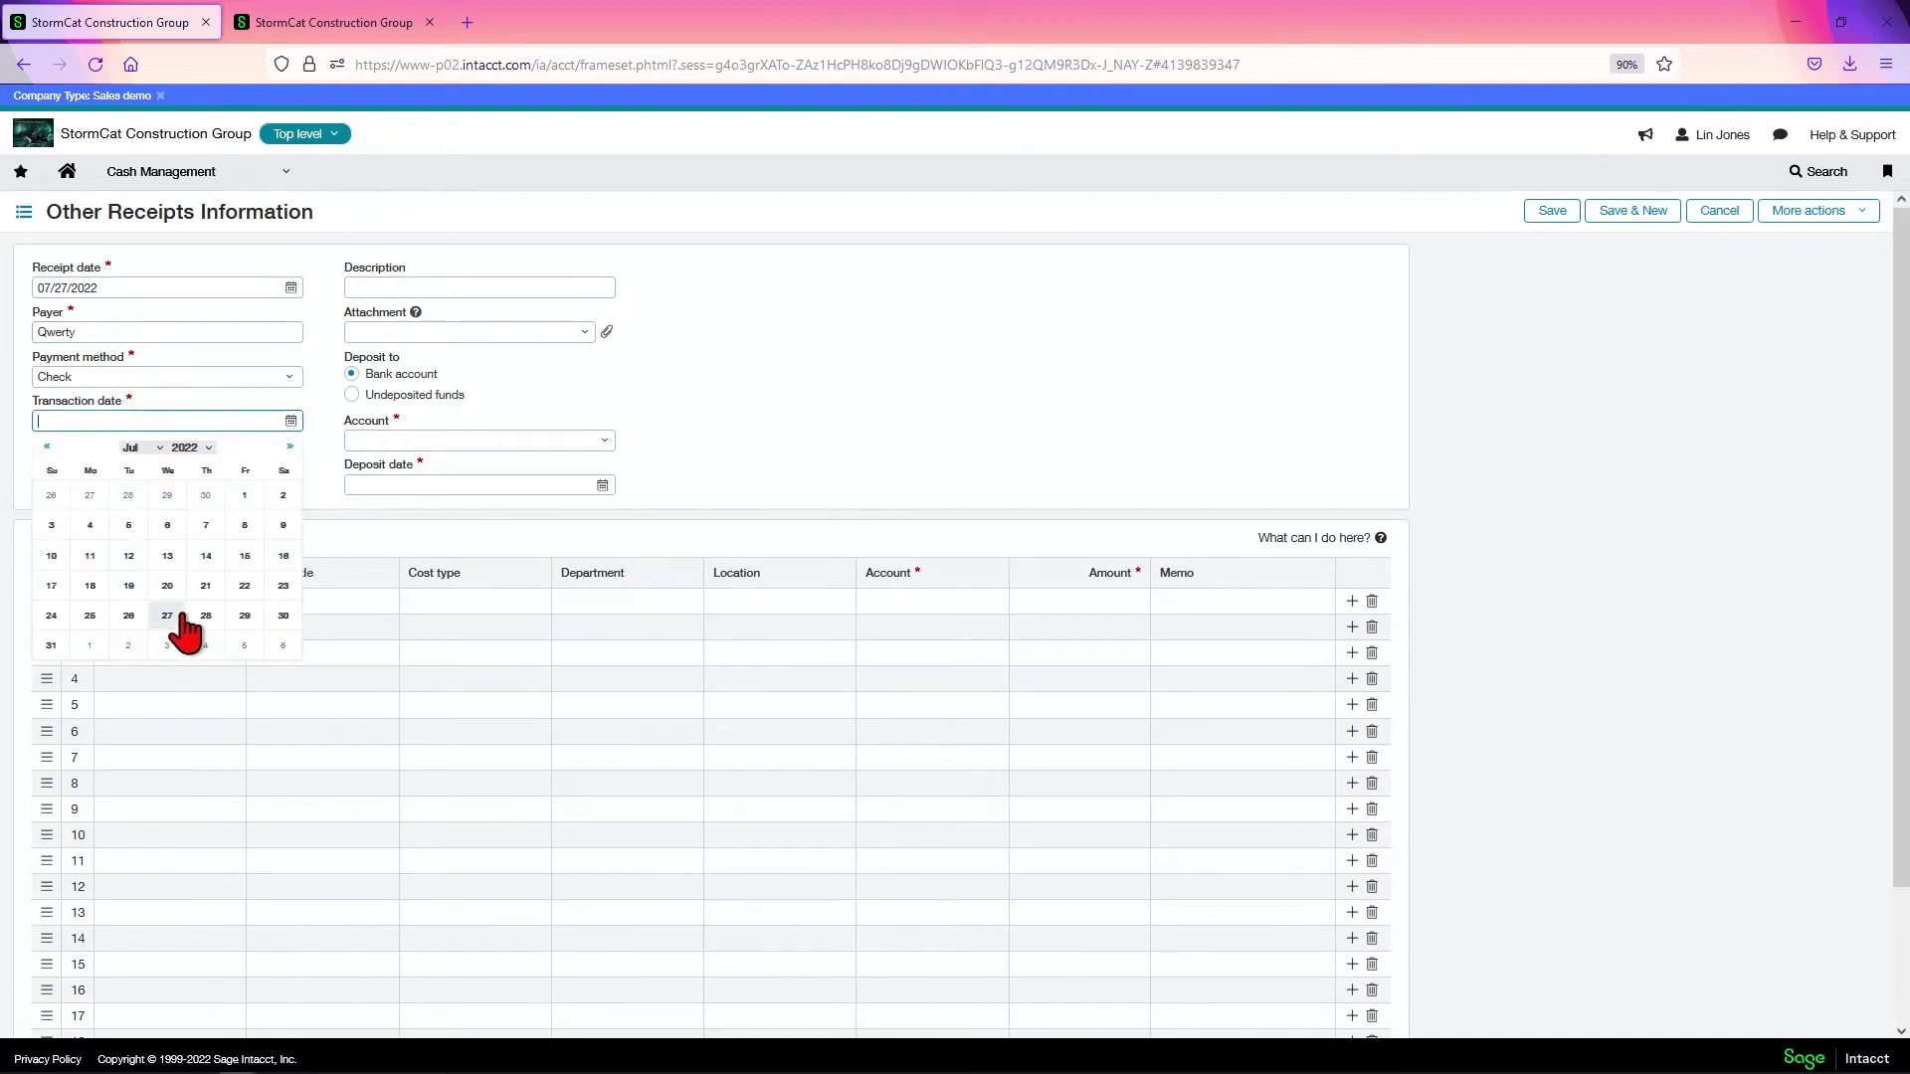
pyautogui.click(181, 616)
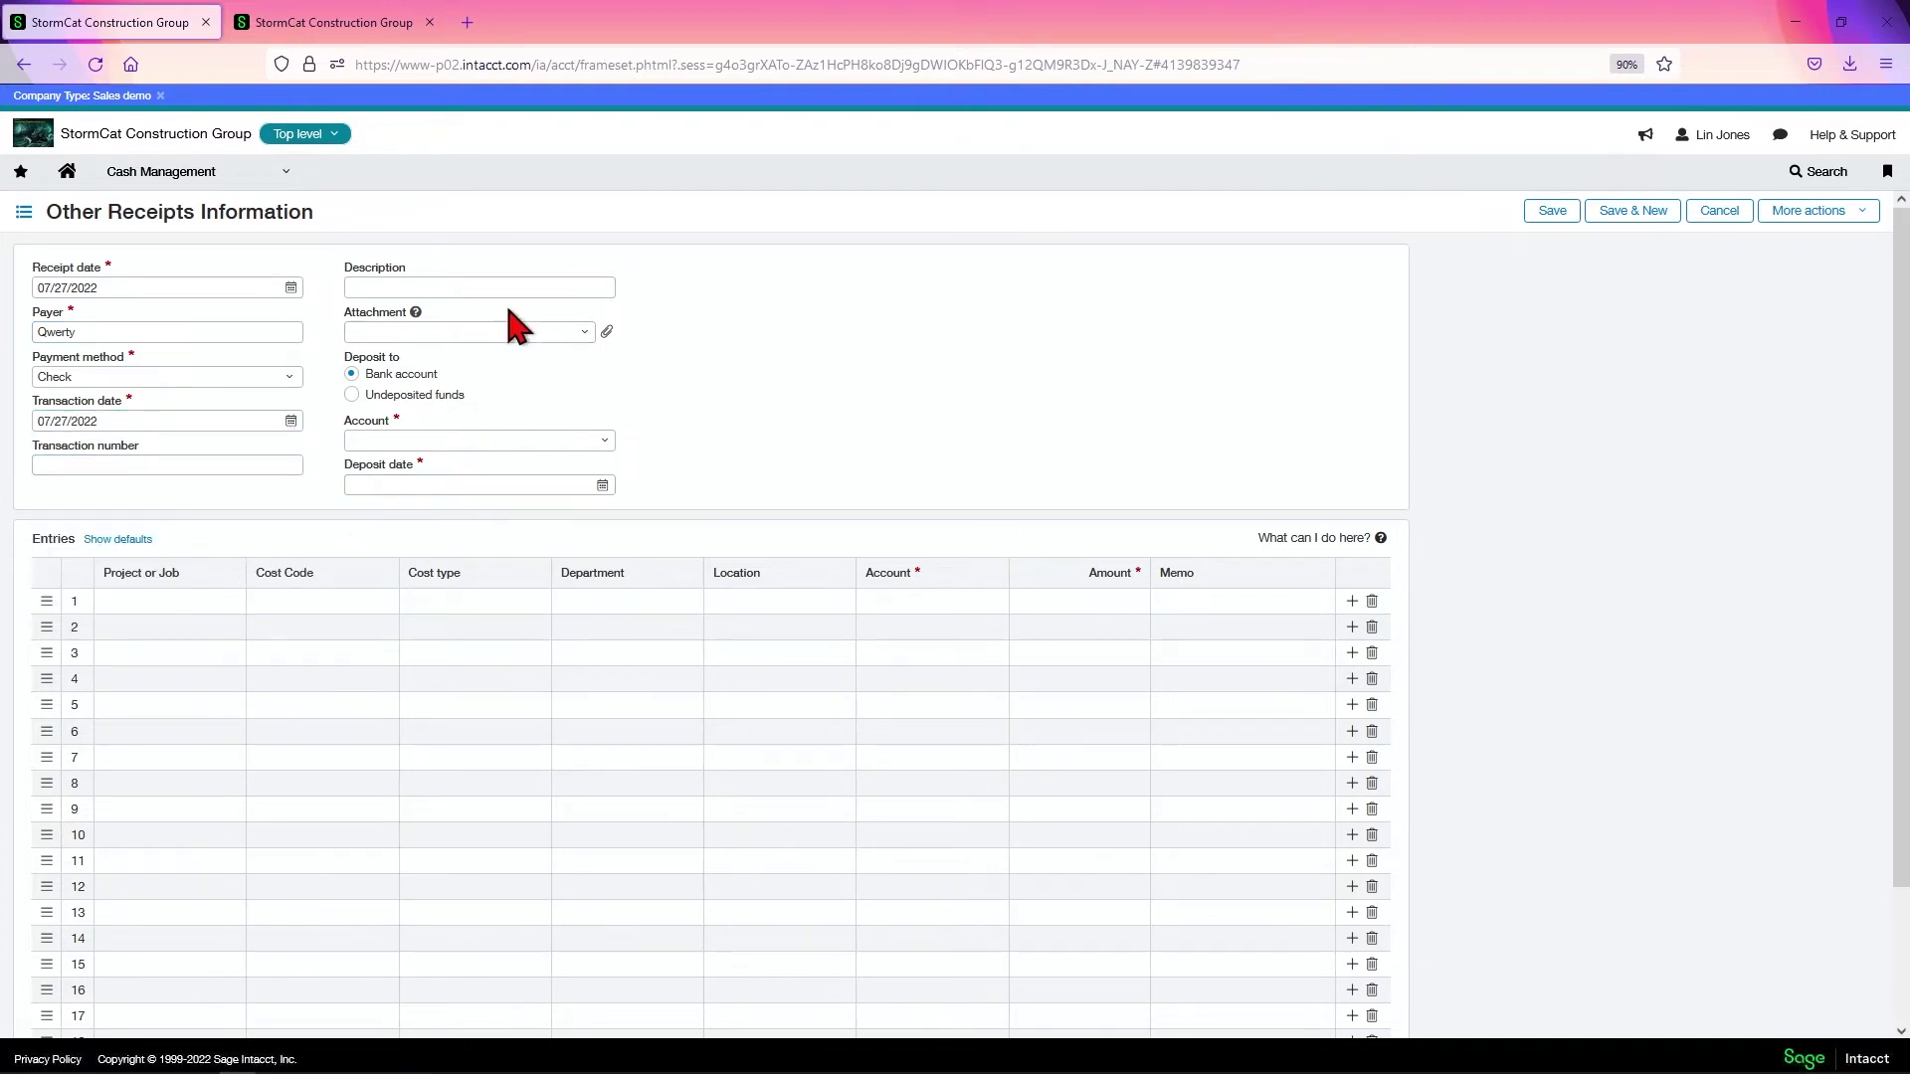
pyautogui.click(353, 395)
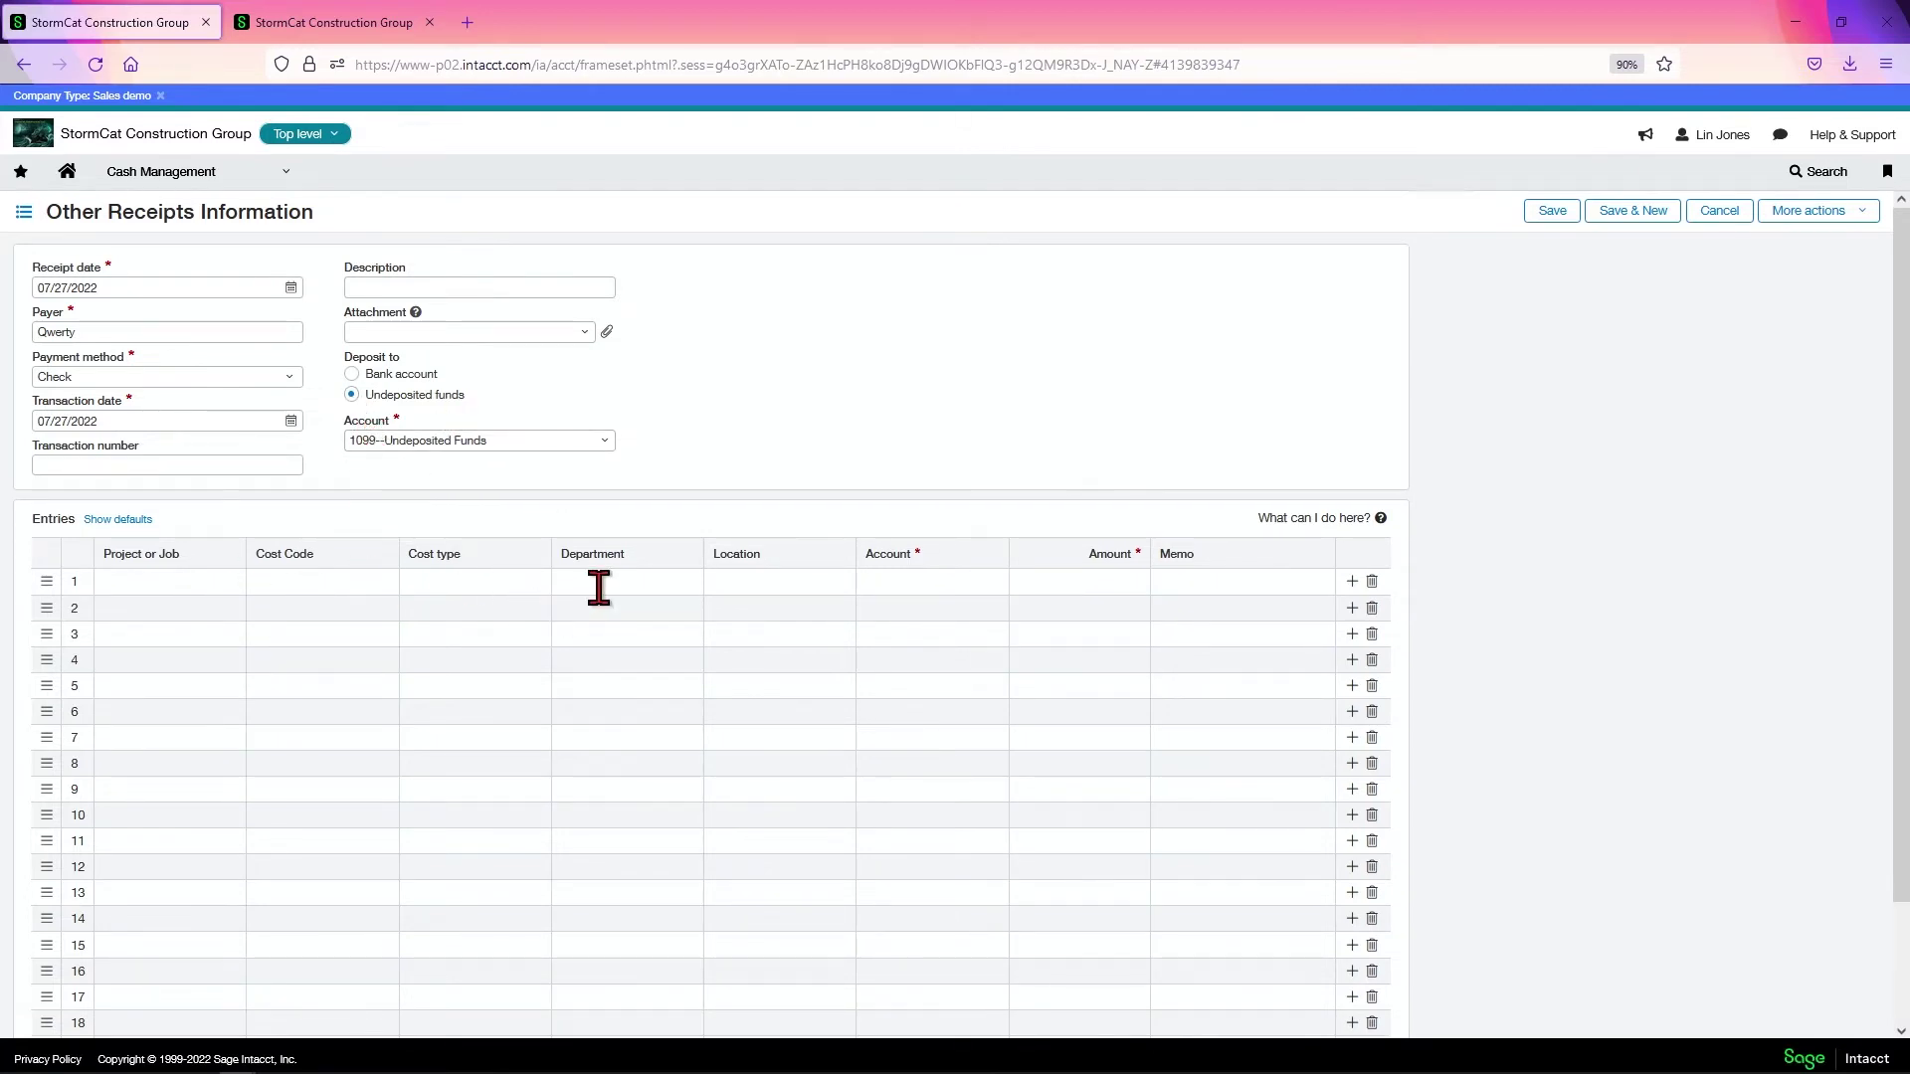
# Step: Fill entry line 1: location GC--StormCat General Construction, account 4090--Revenue - Other, amount 1400
pyautogui.click(771, 582)
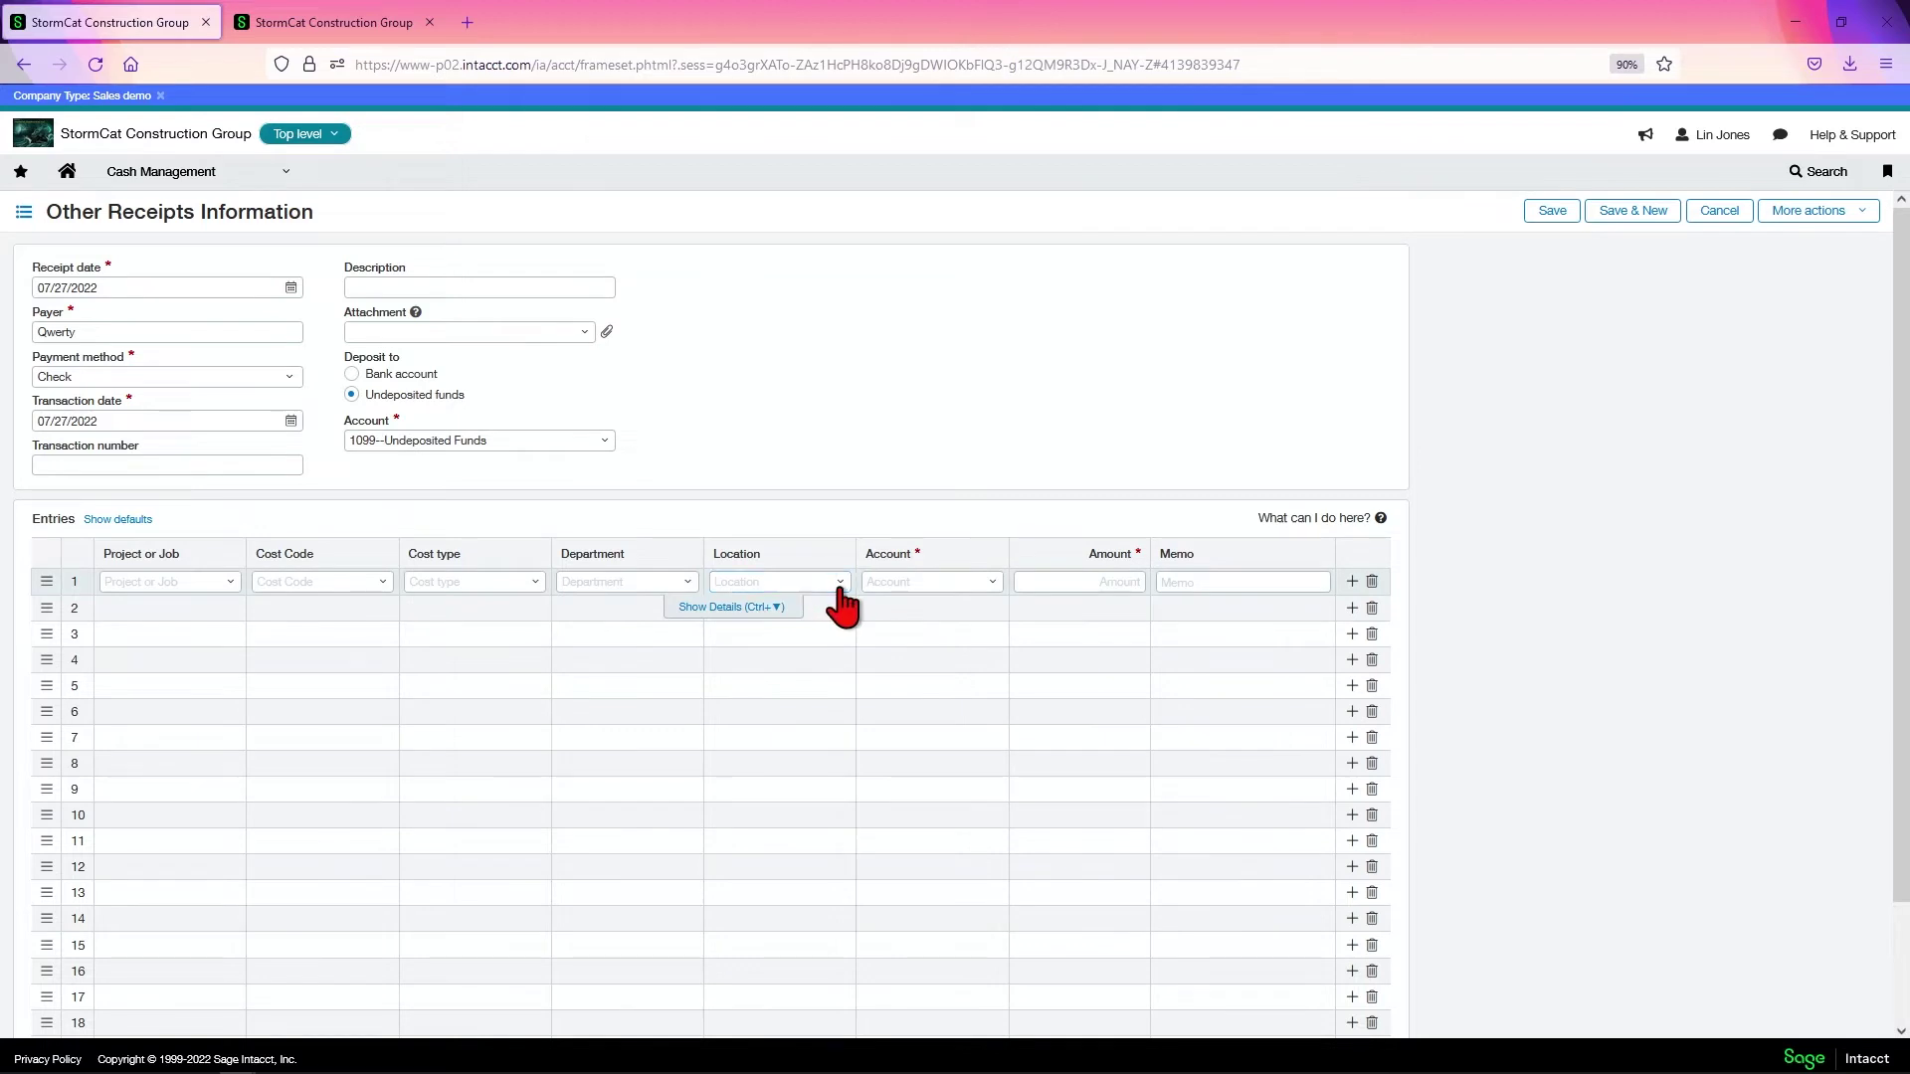
pyautogui.click(840, 585)
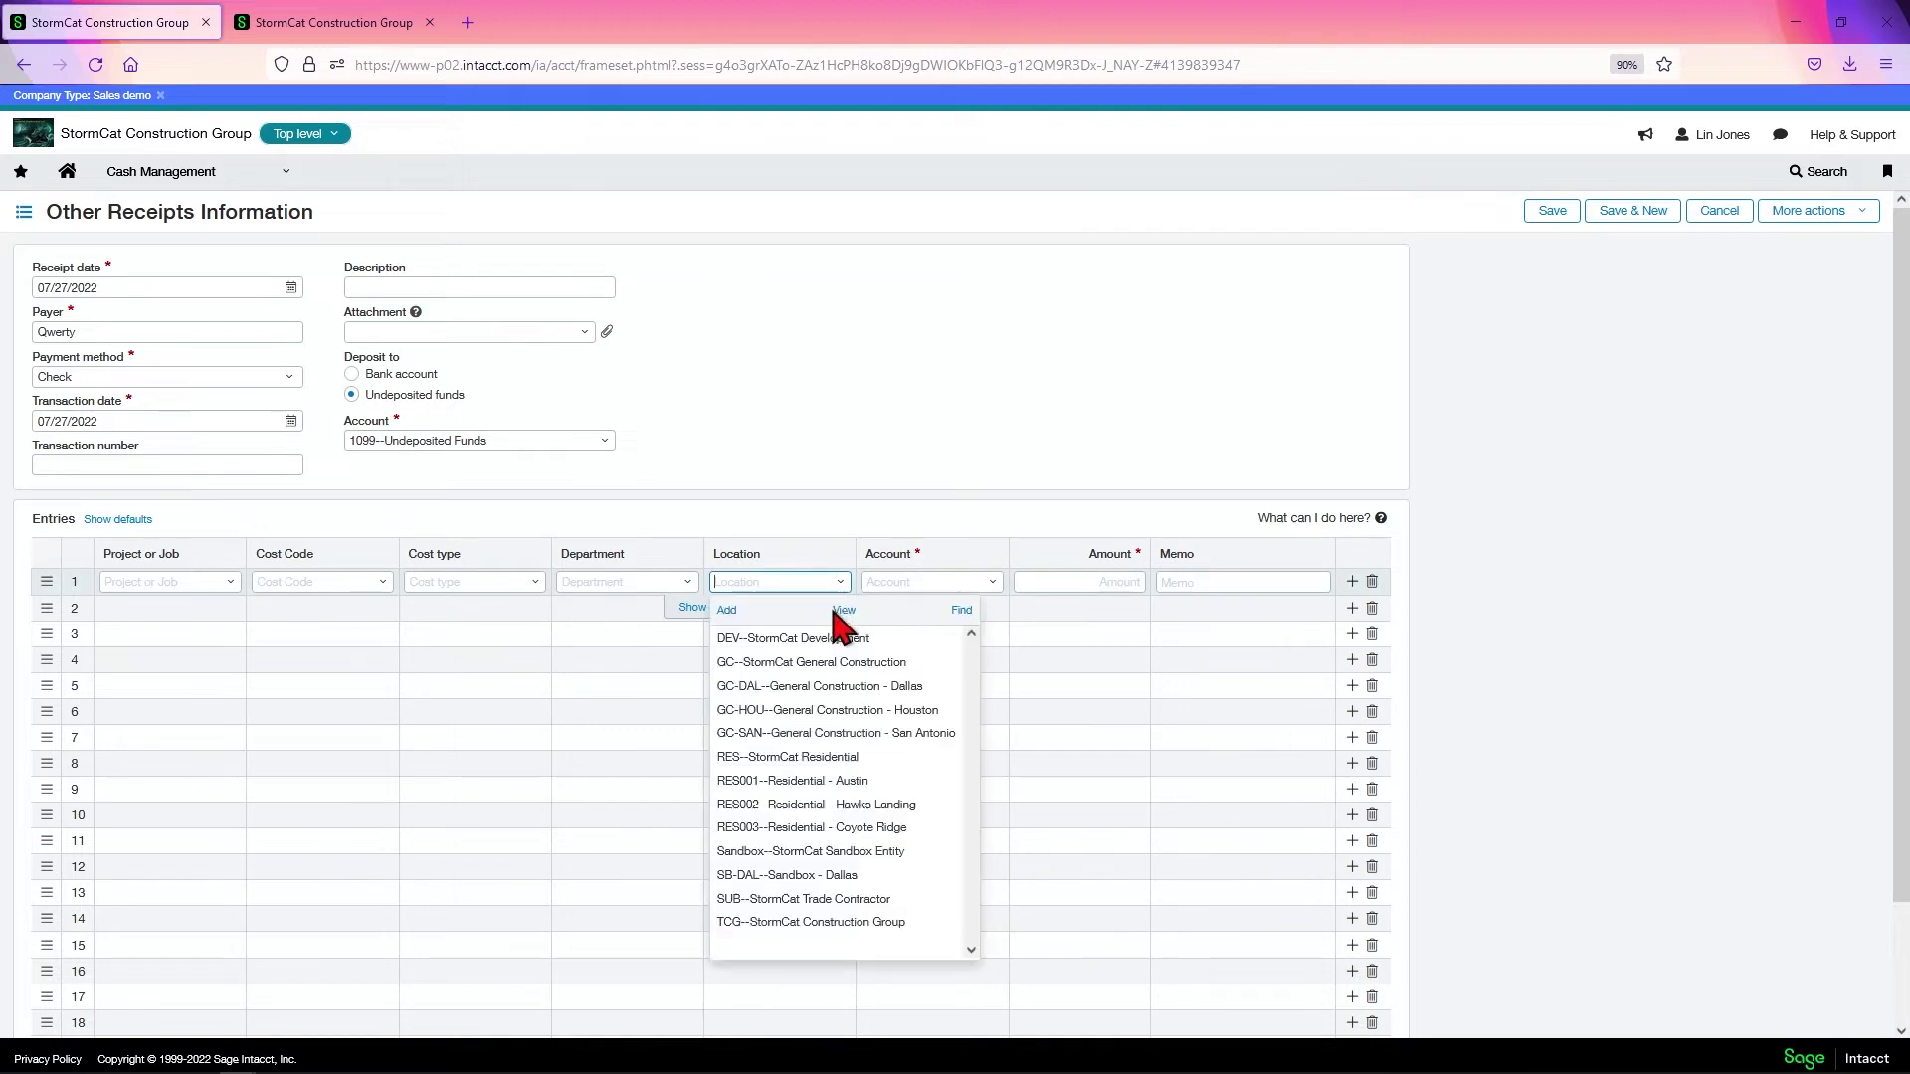
pyautogui.click(821, 664)
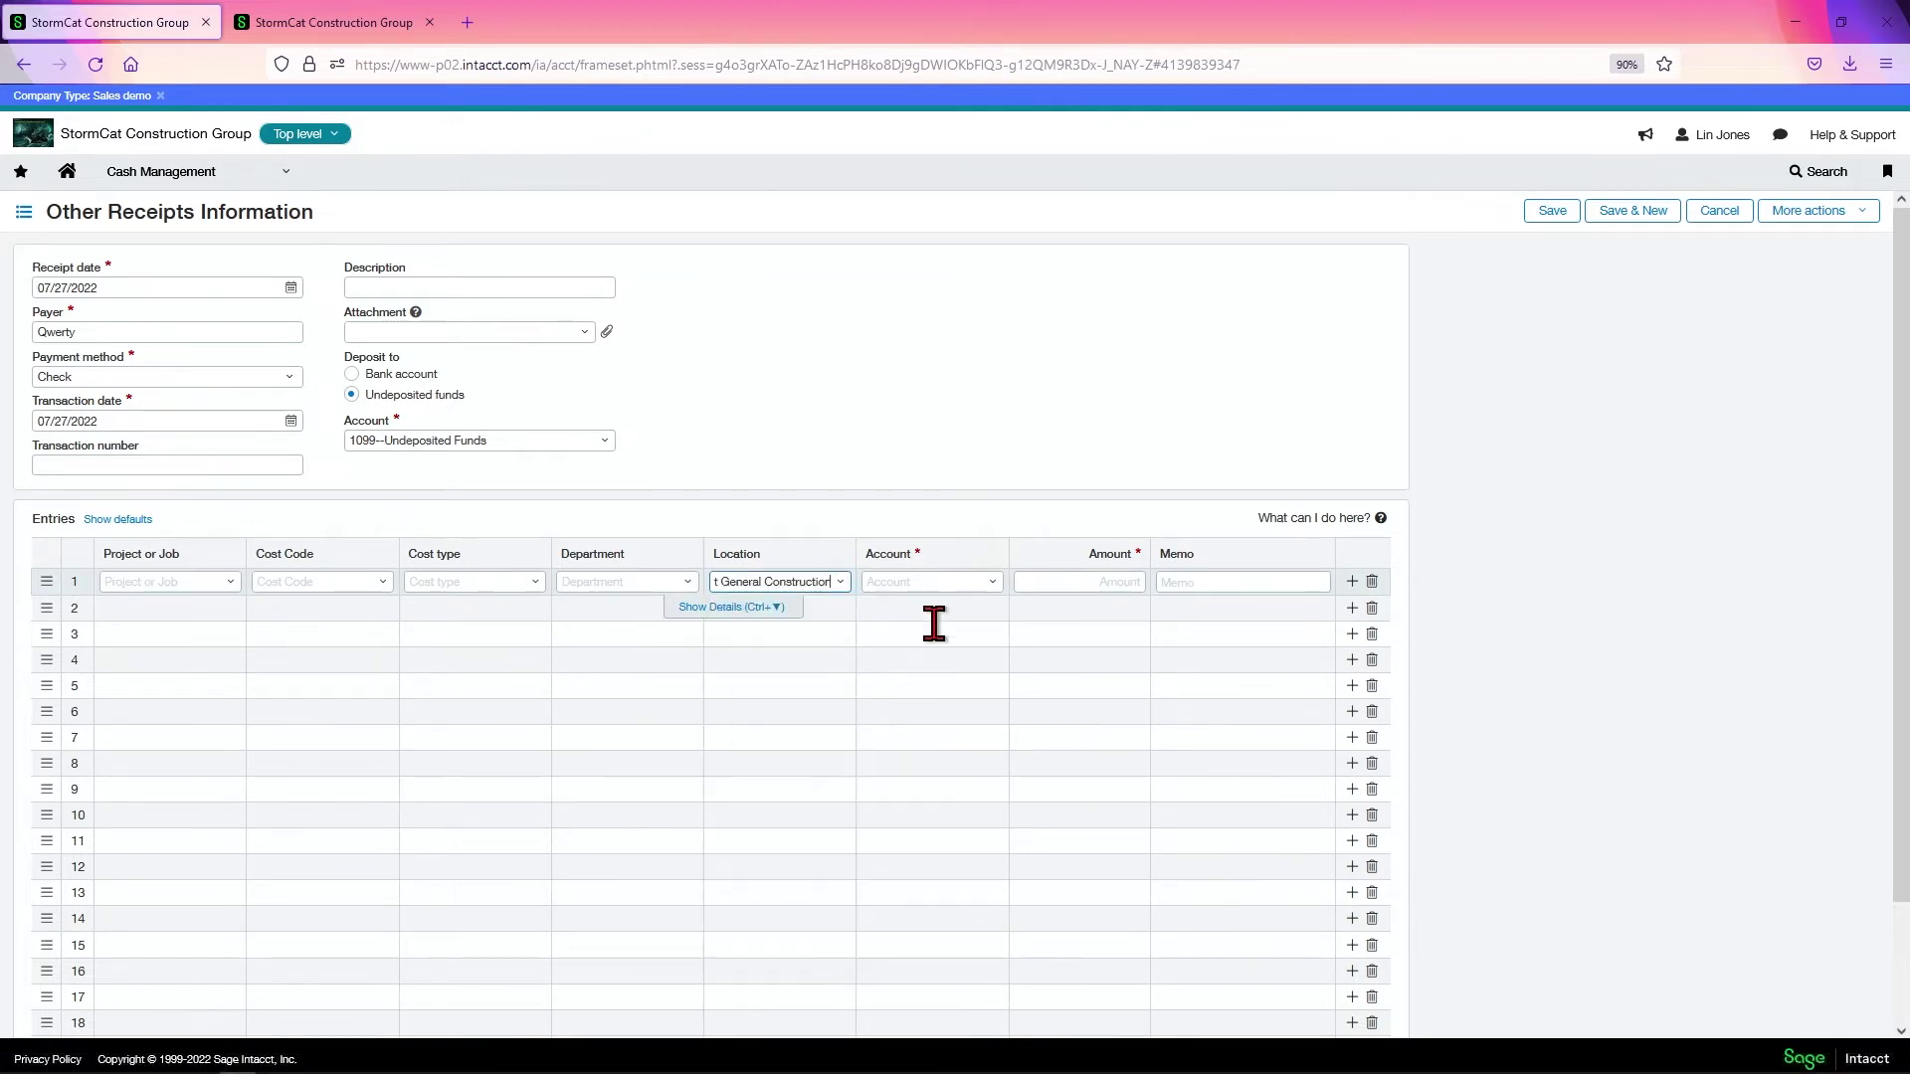
pyautogui.click(995, 585)
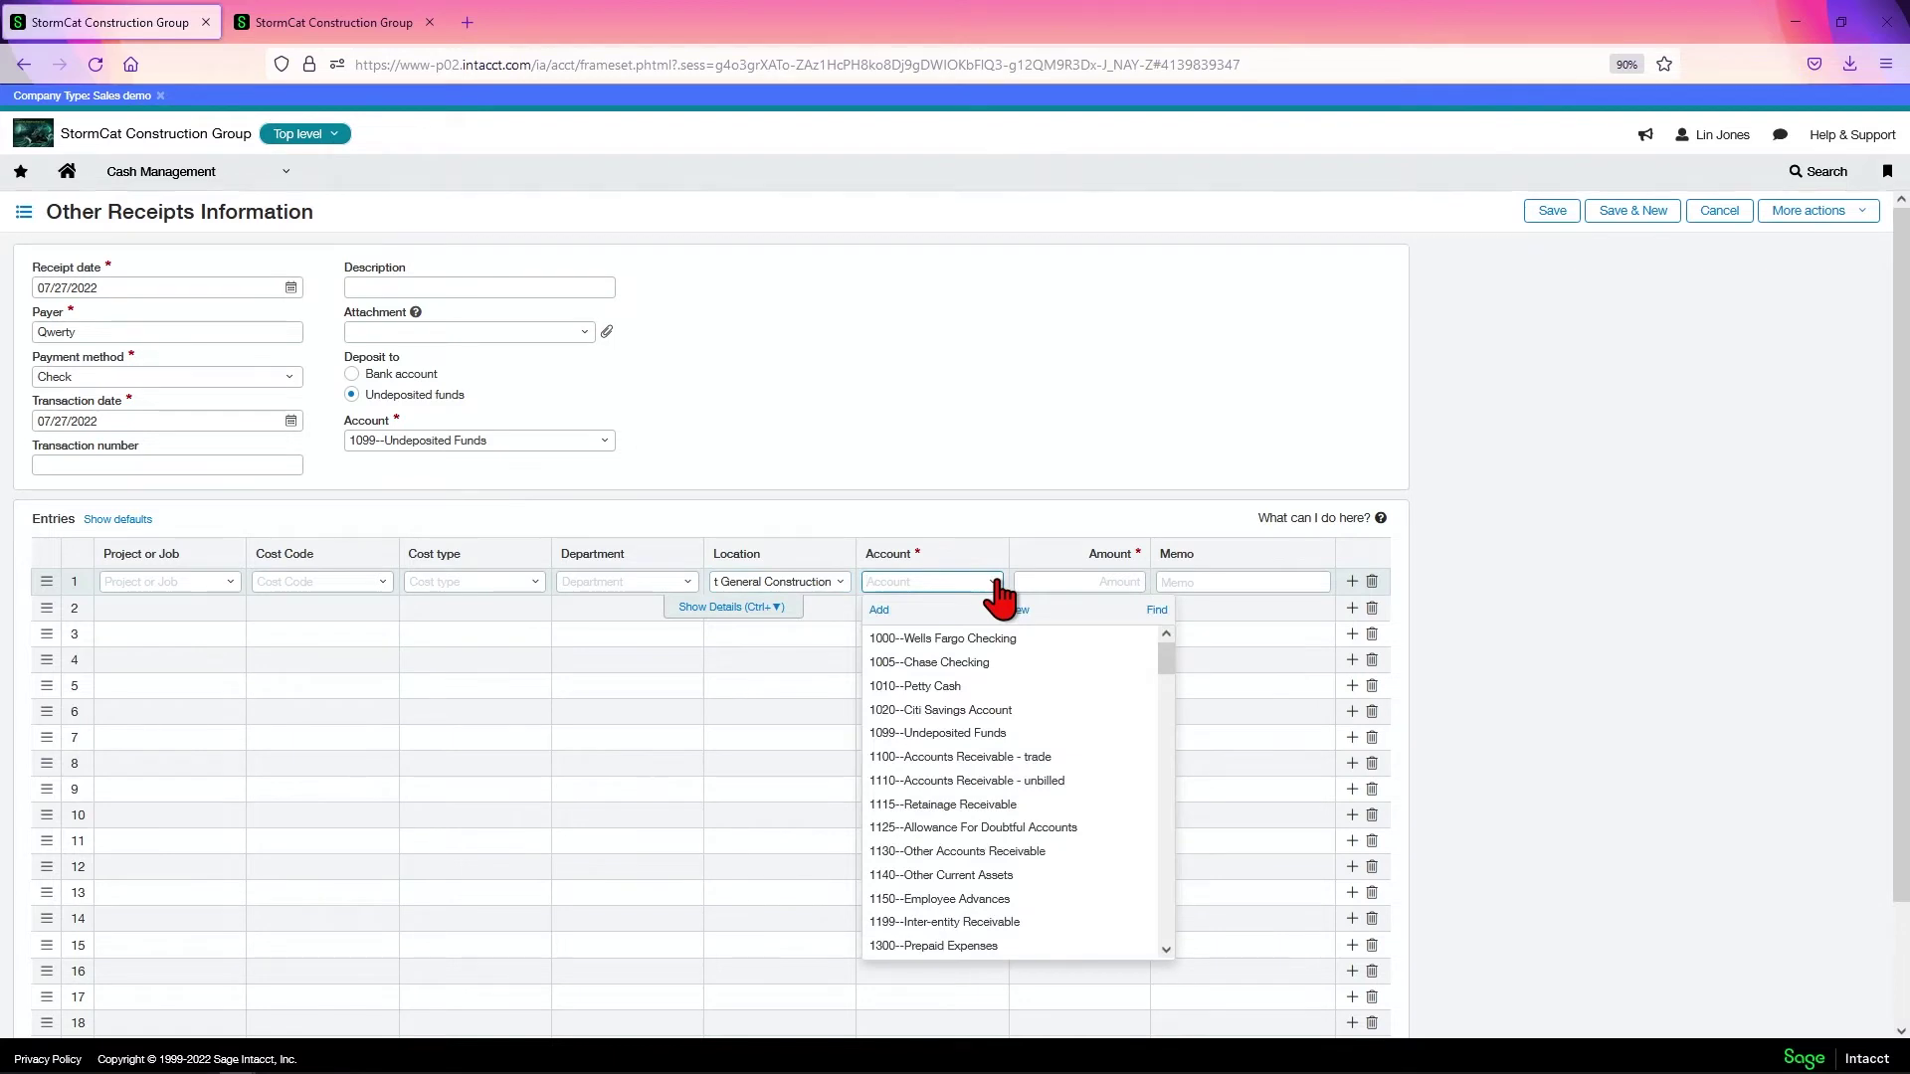
pyautogui.write('4')
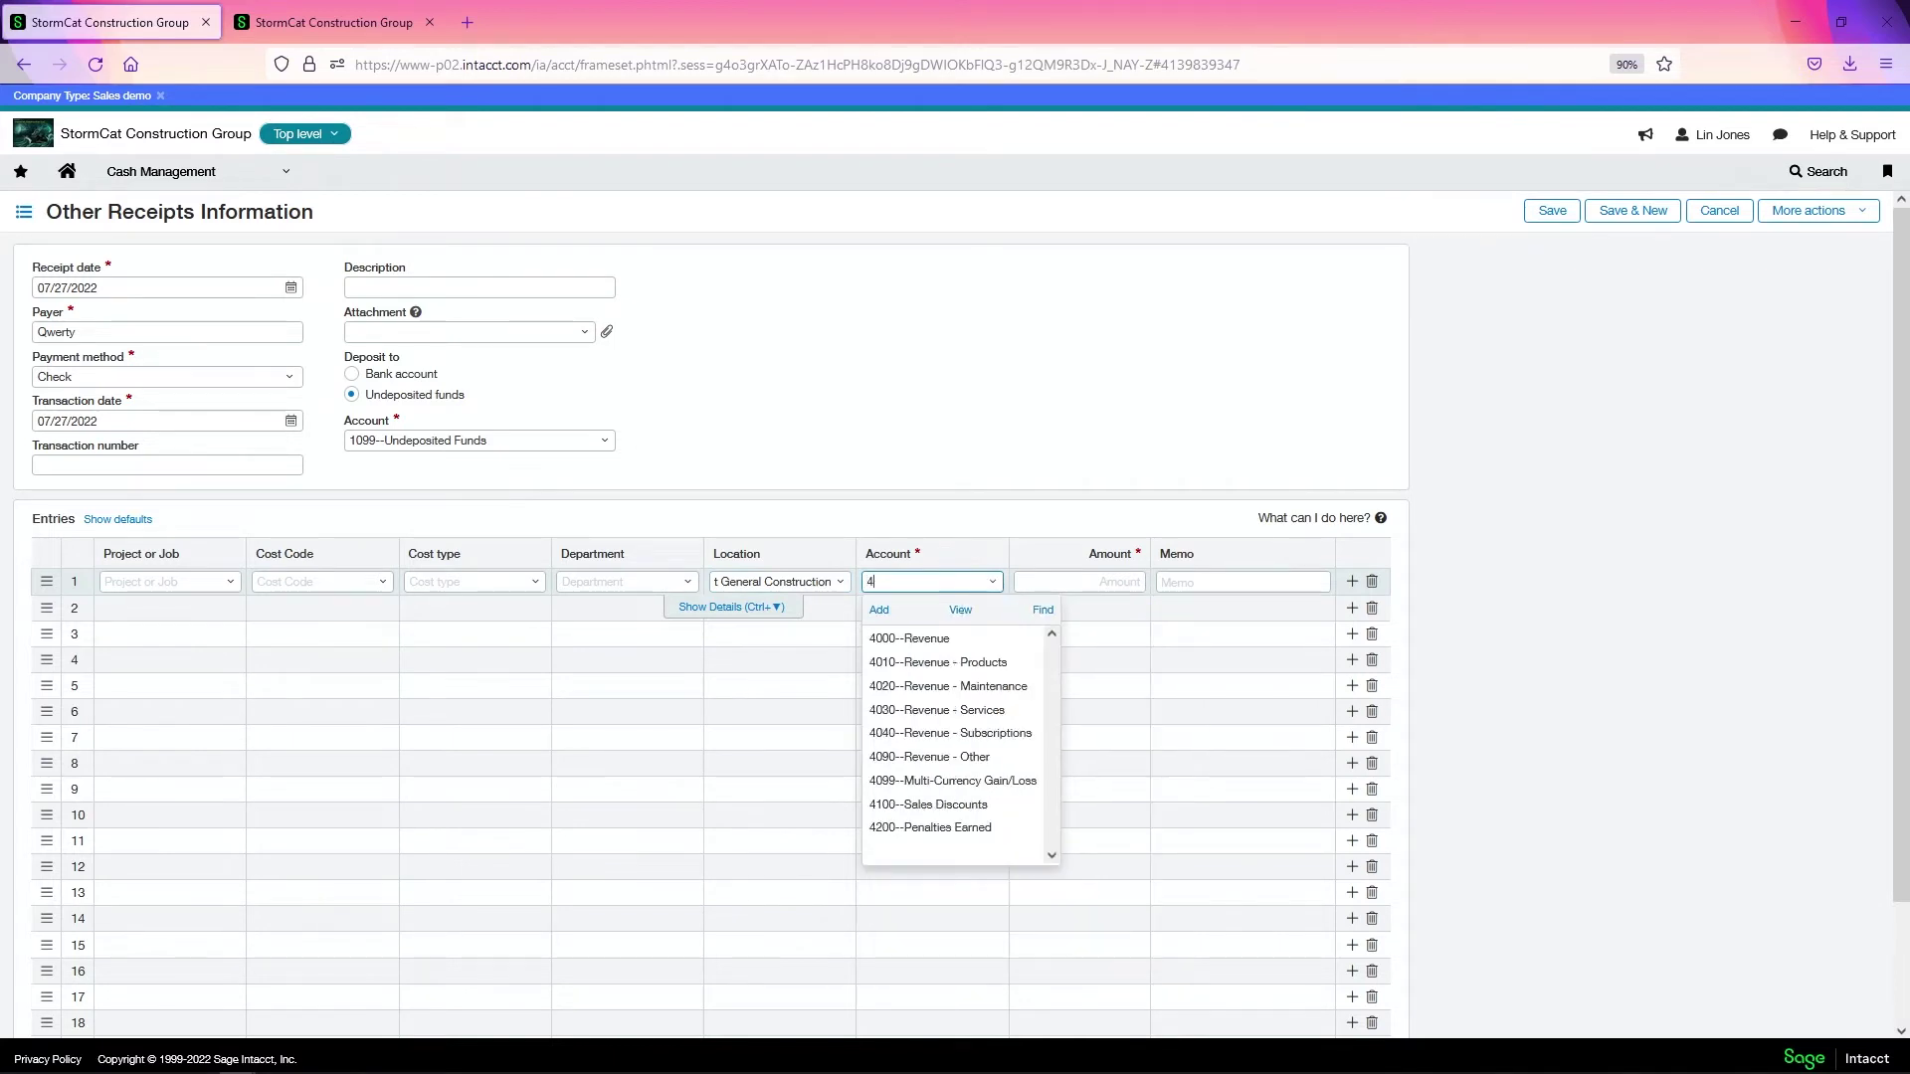
pyautogui.click(997, 758)
pyautogui.click(1100, 584)
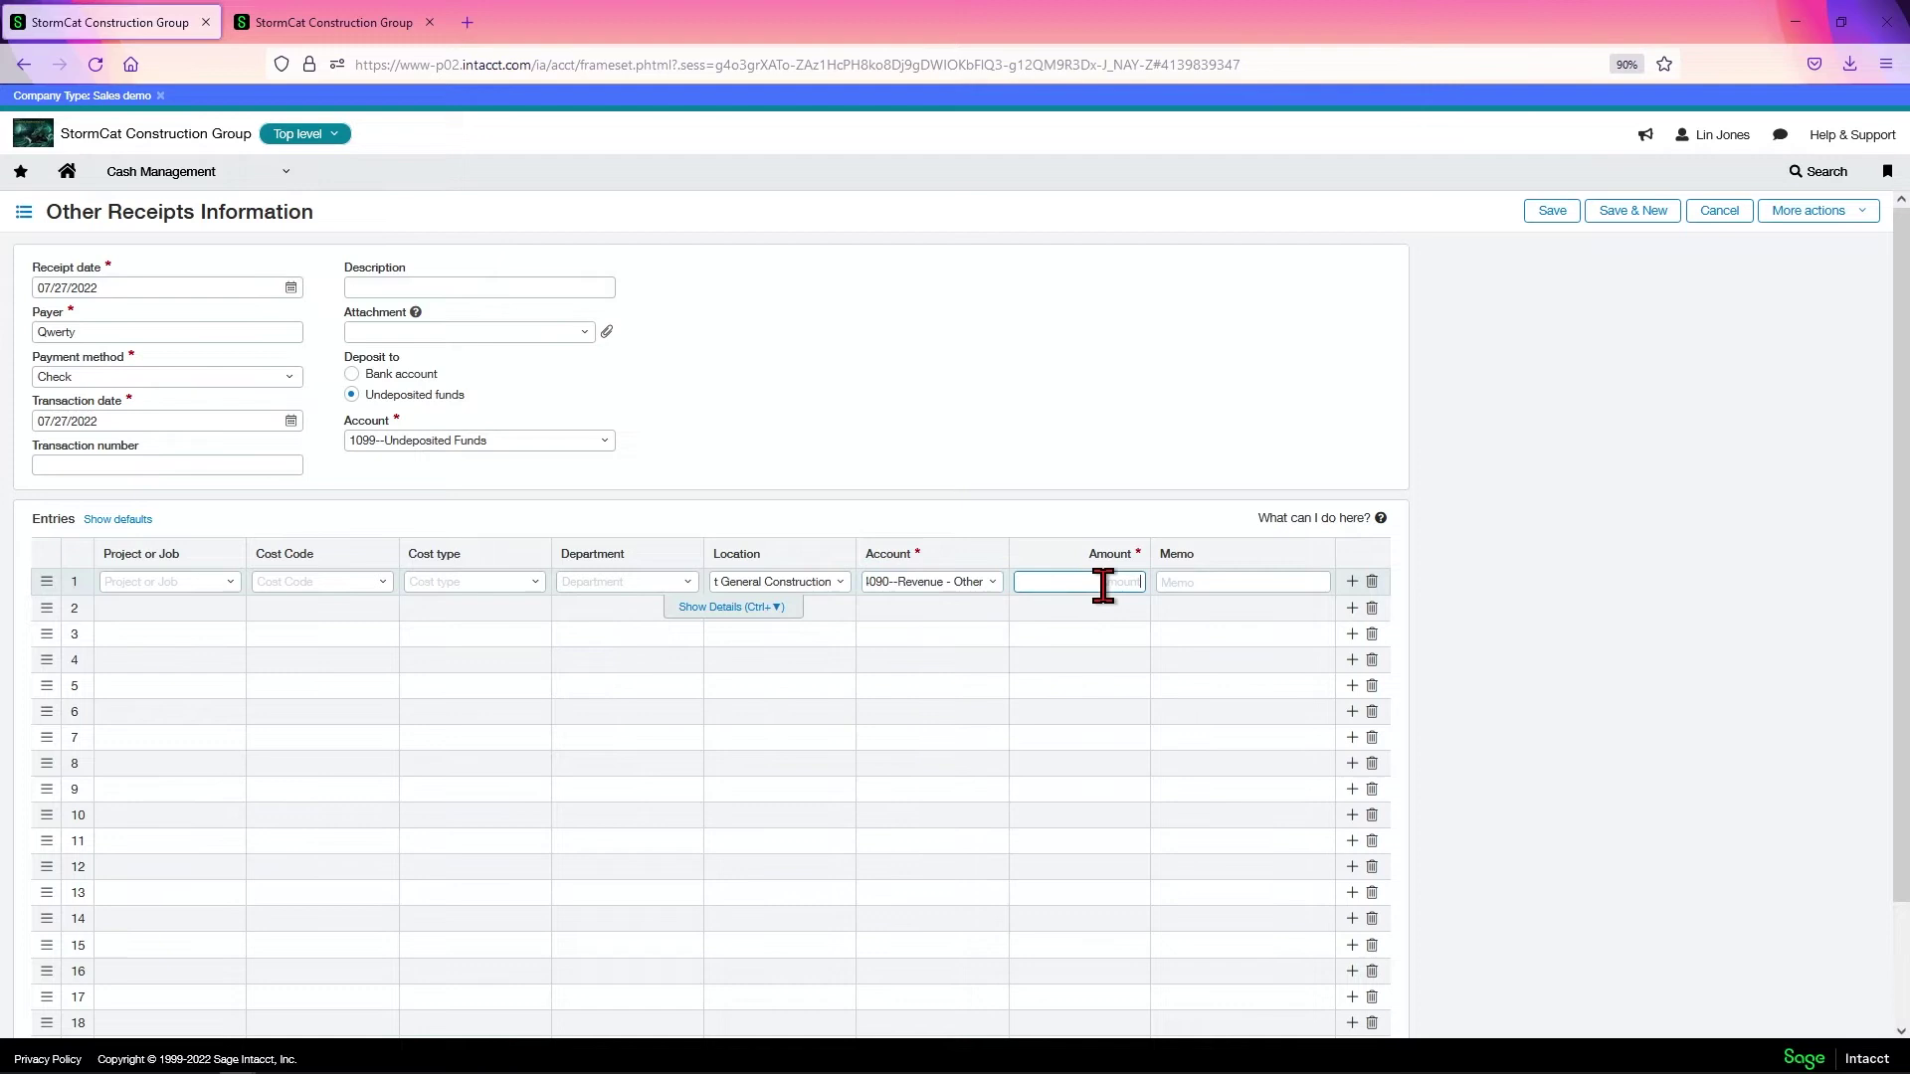
pyautogui.write('1400')
# Step: Save the $1,400.00 Qwerty receipt so it is listed as Approved
pyautogui.click(1554, 213)
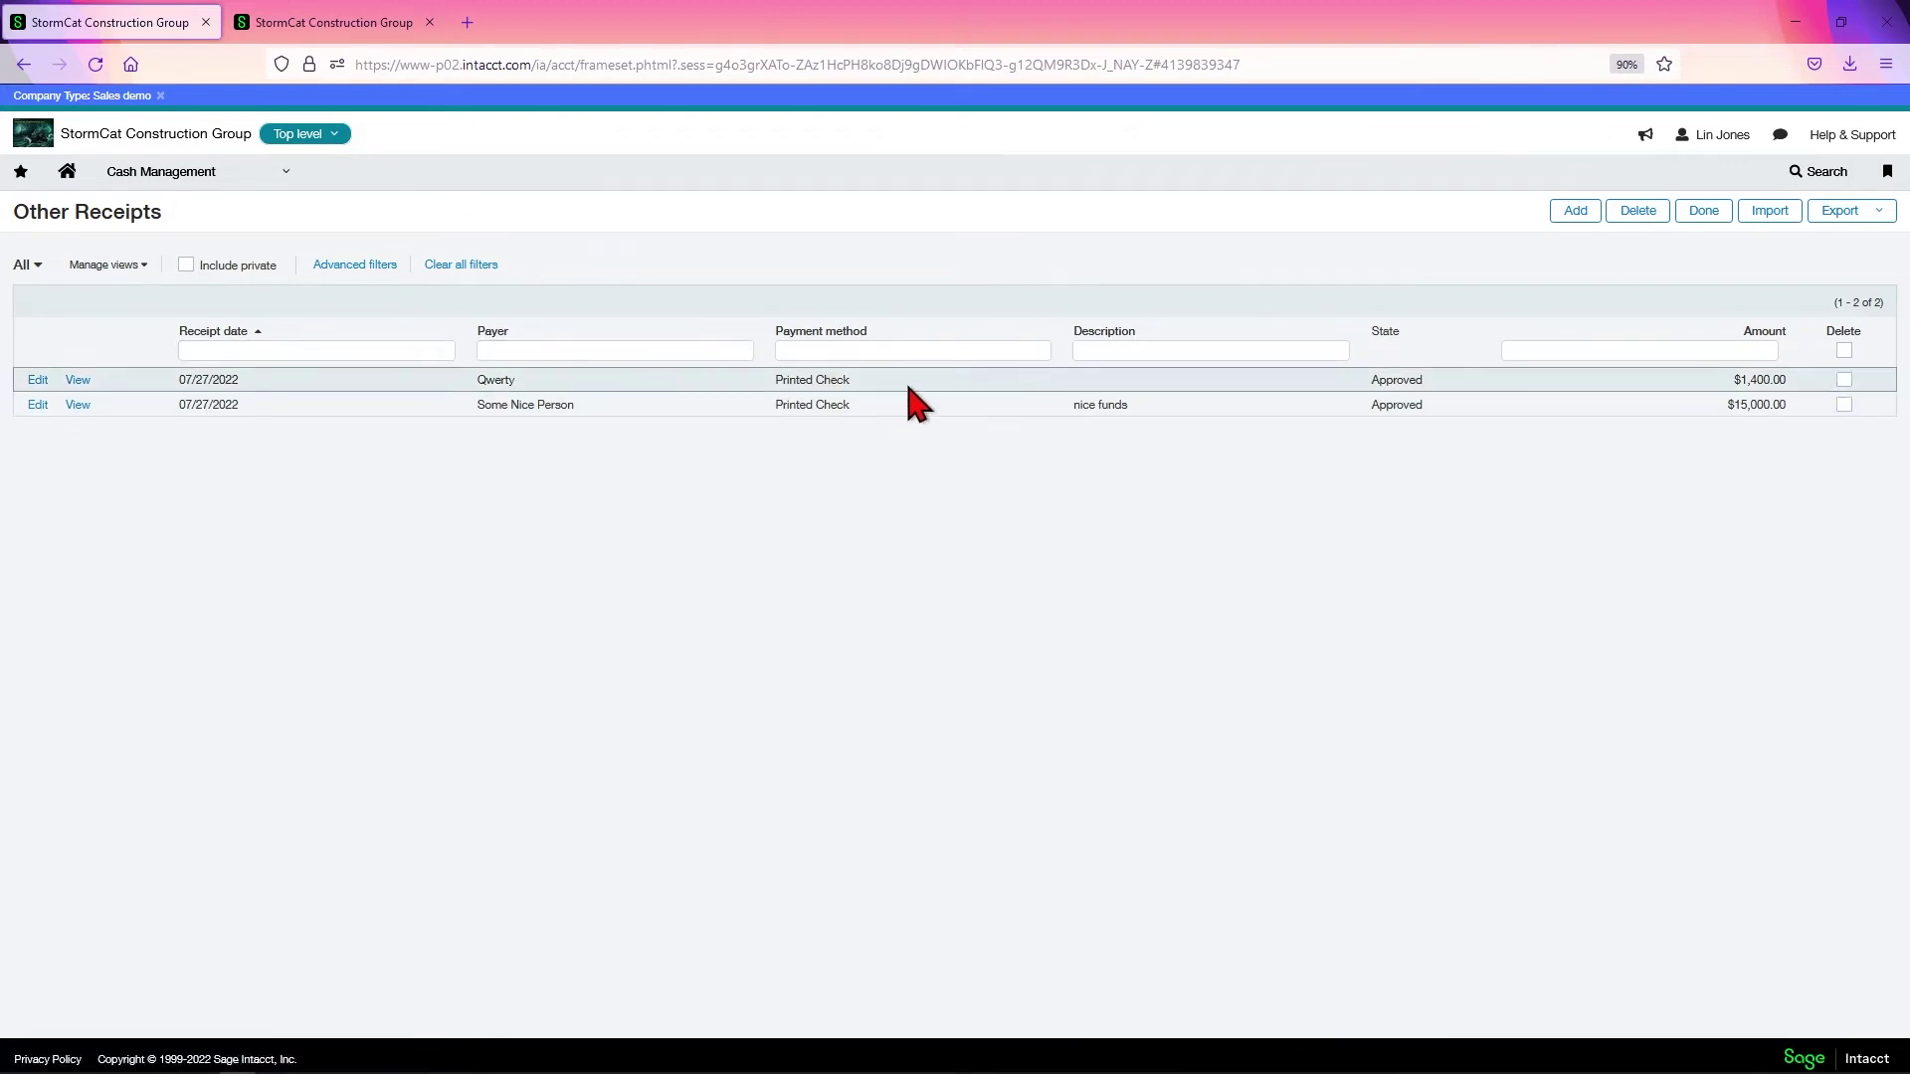
pyautogui.click(181, 177)
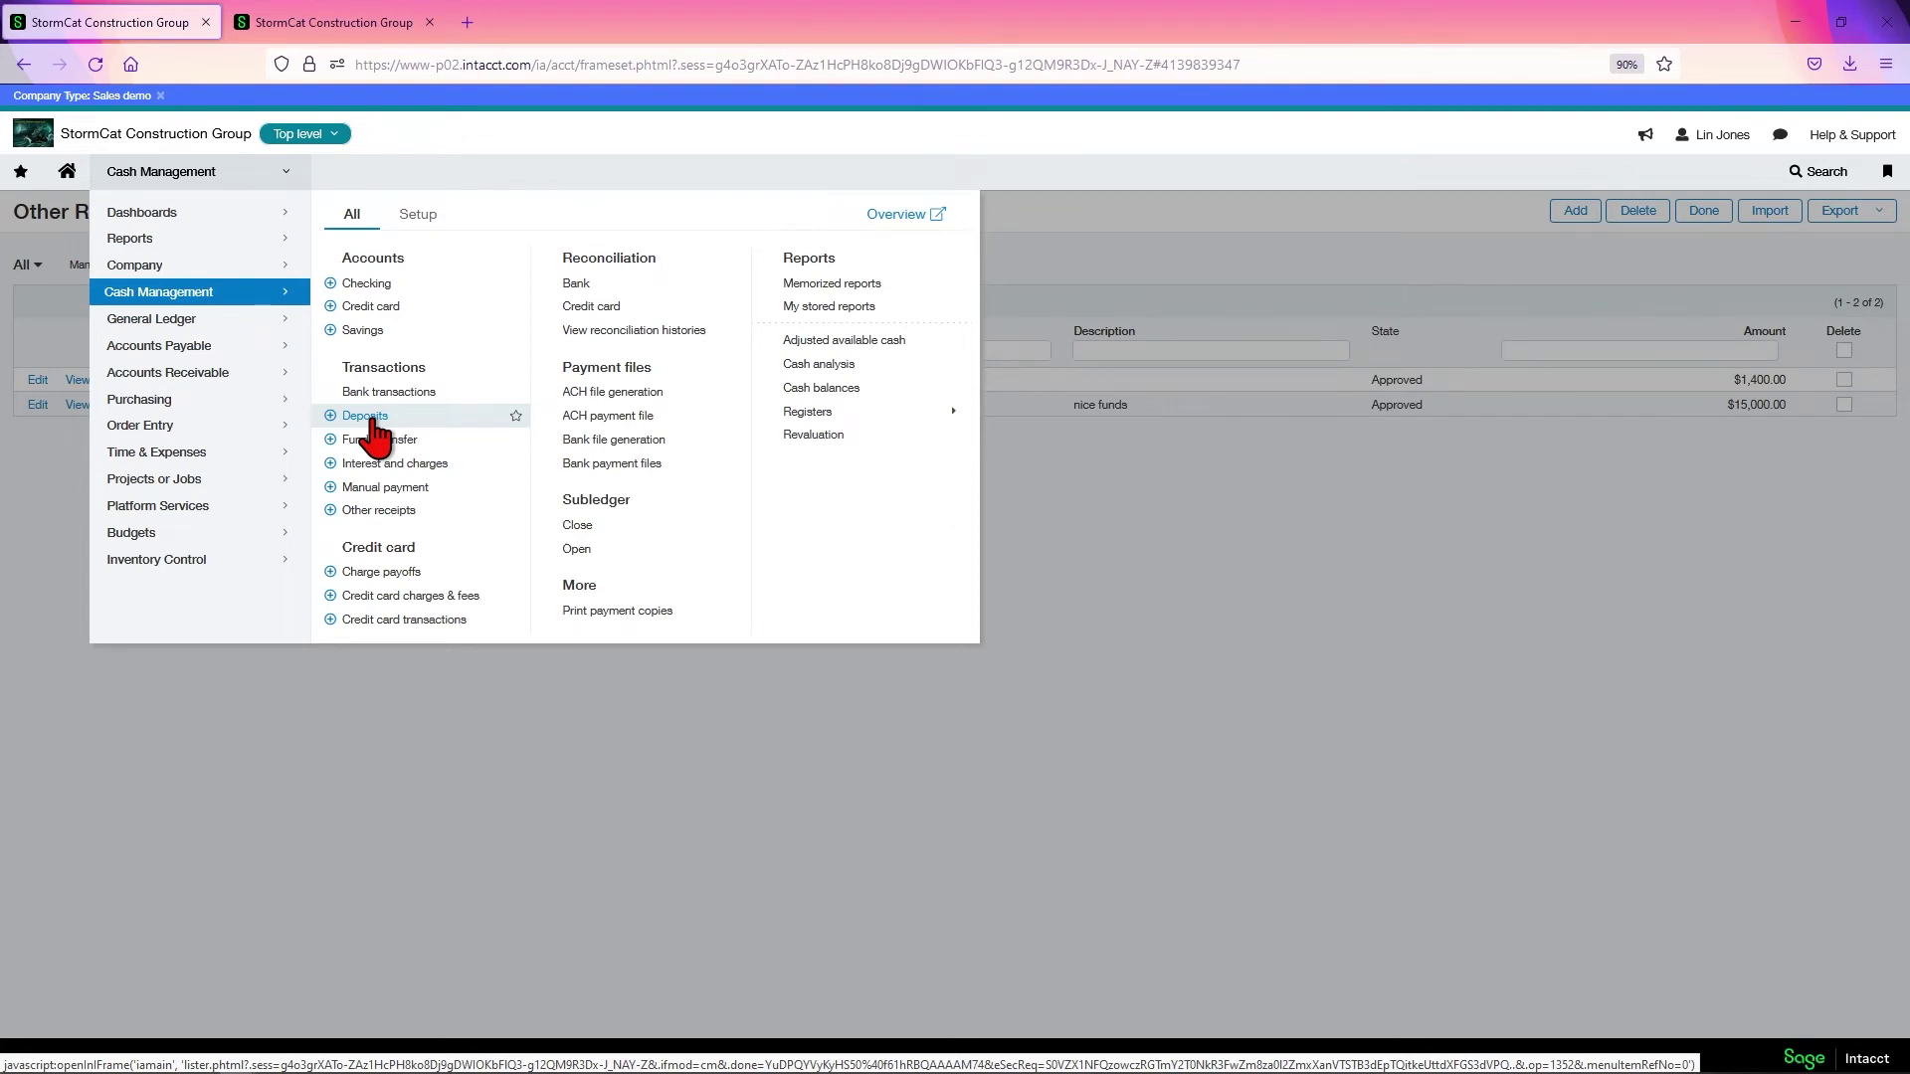
# Step: Start a deposit into SCB Checking--Stormy's City Bank with undeposited funds date 07/27/2022
pyautogui.click(368, 417)
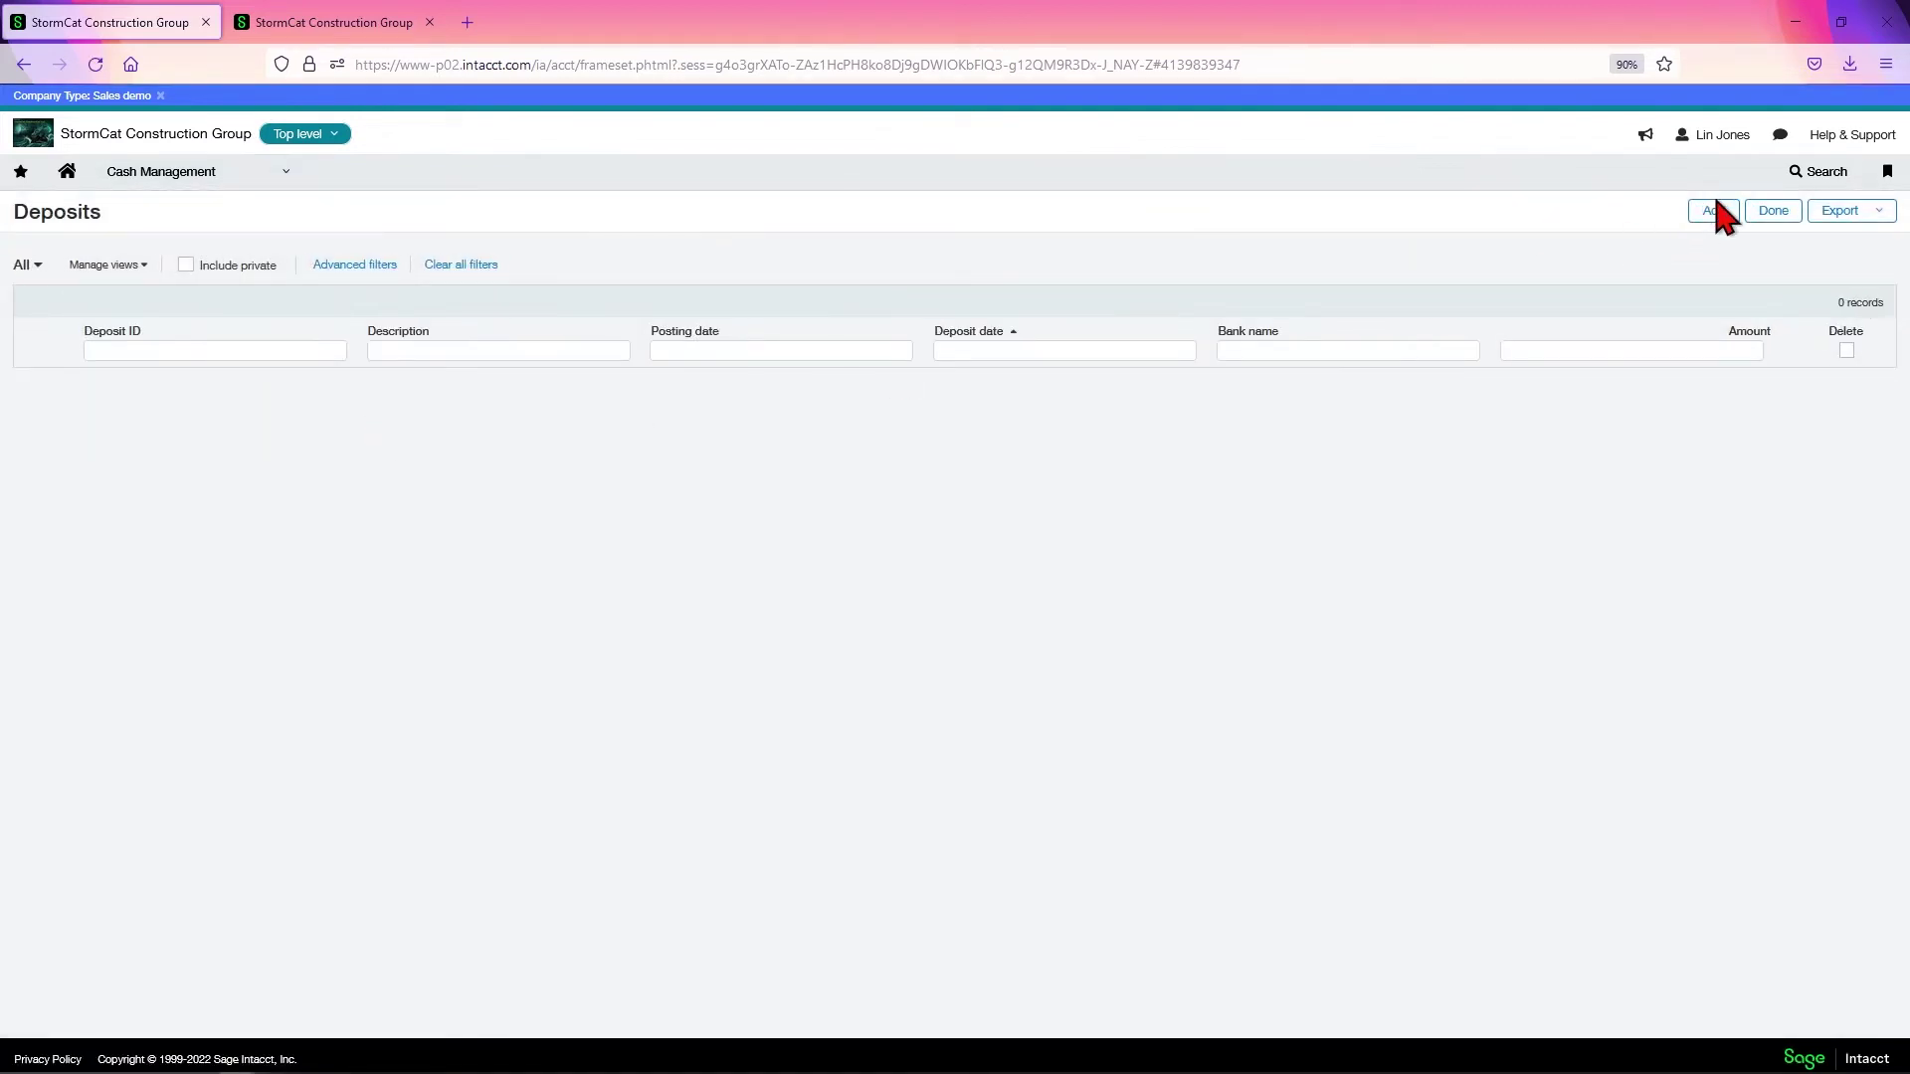
pyautogui.click(1714, 208)
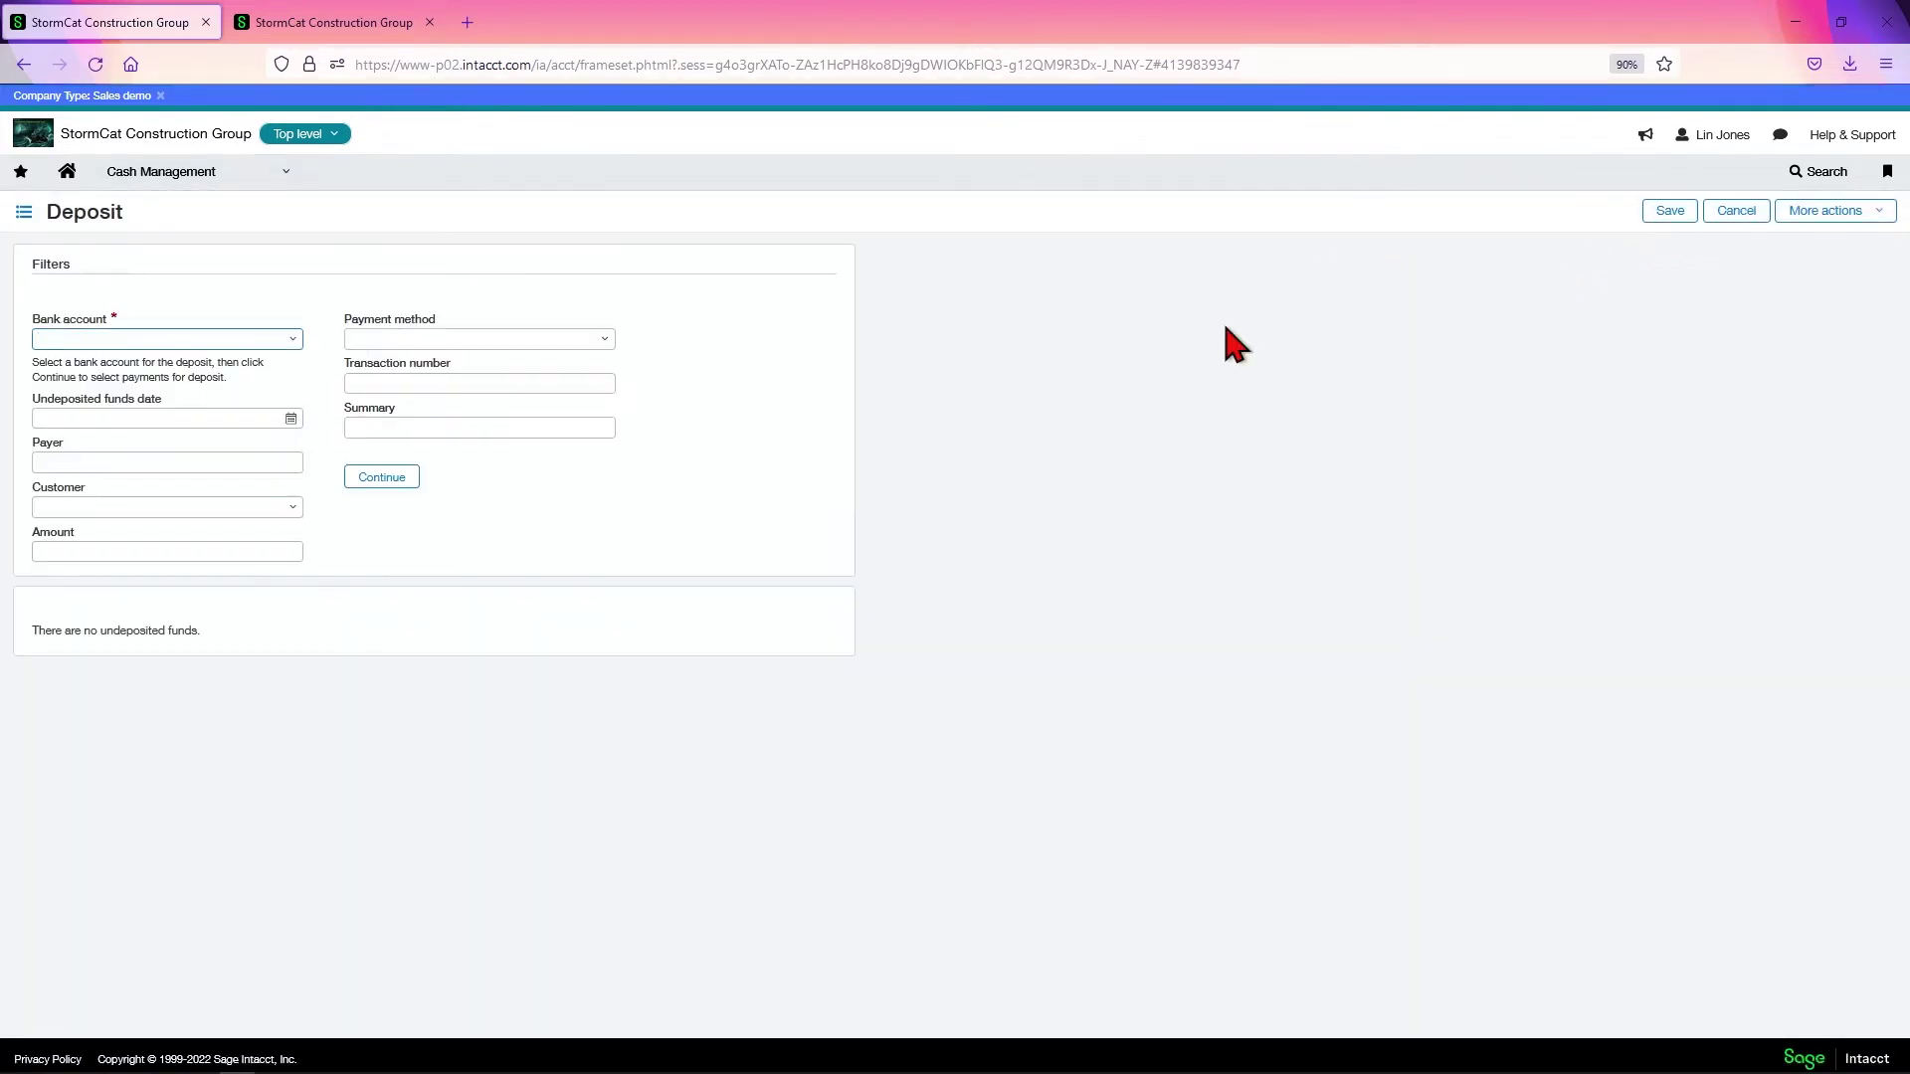
pyautogui.click(290, 341)
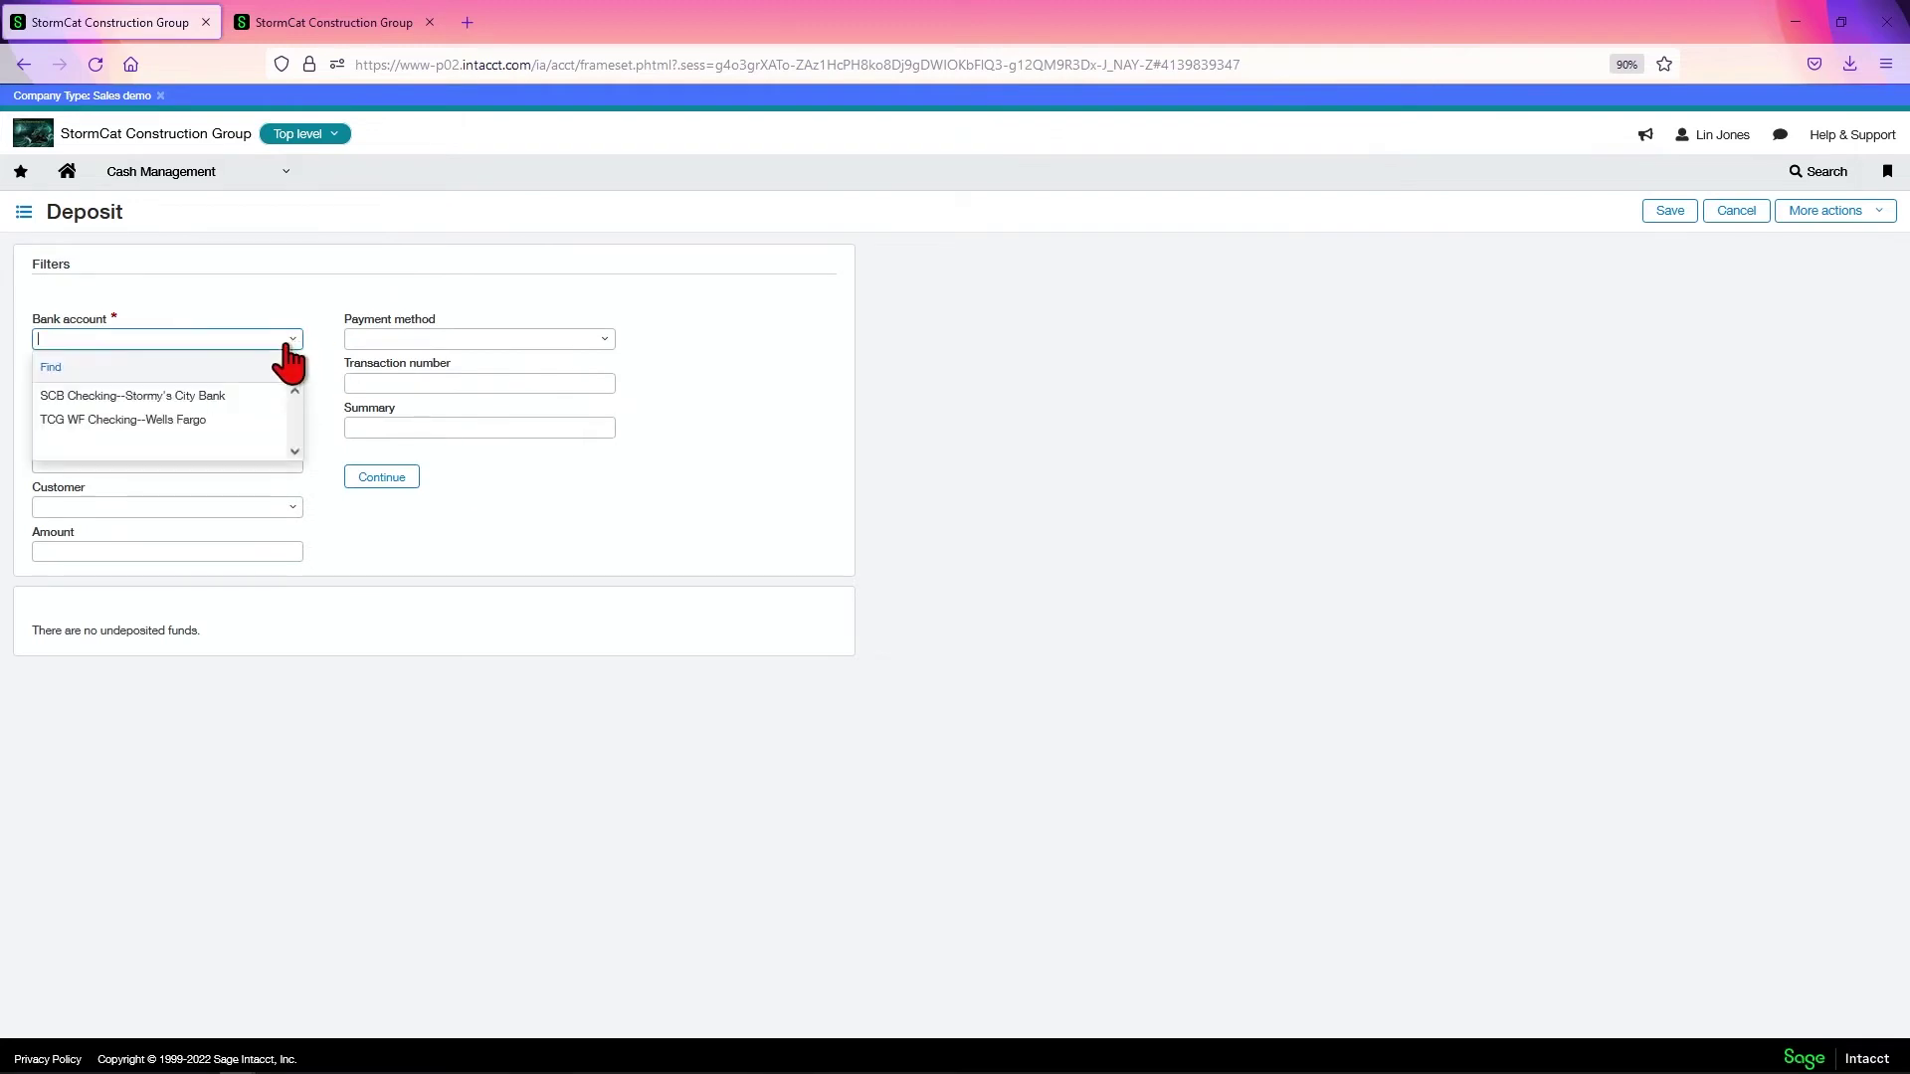
pyautogui.click(211, 398)
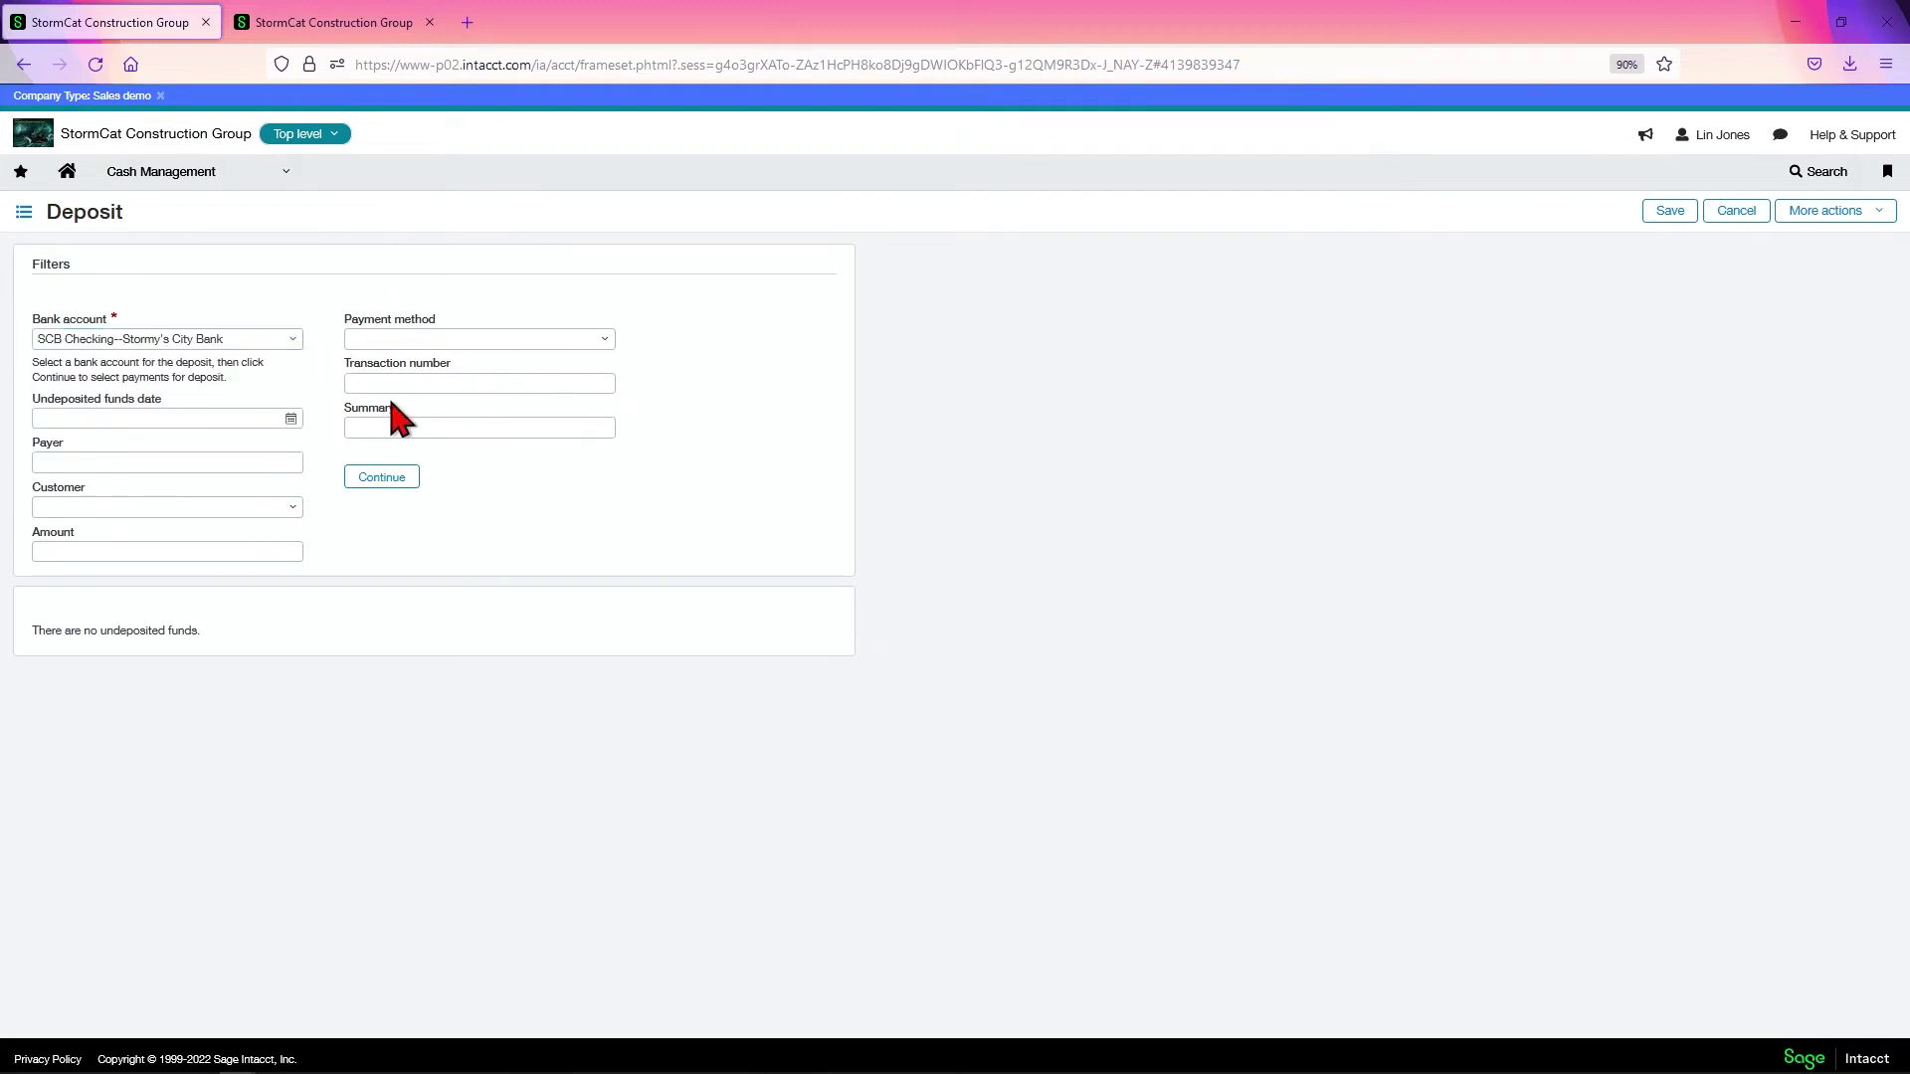
pyautogui.click(290, 419)
pyautogui.click(166, 611)
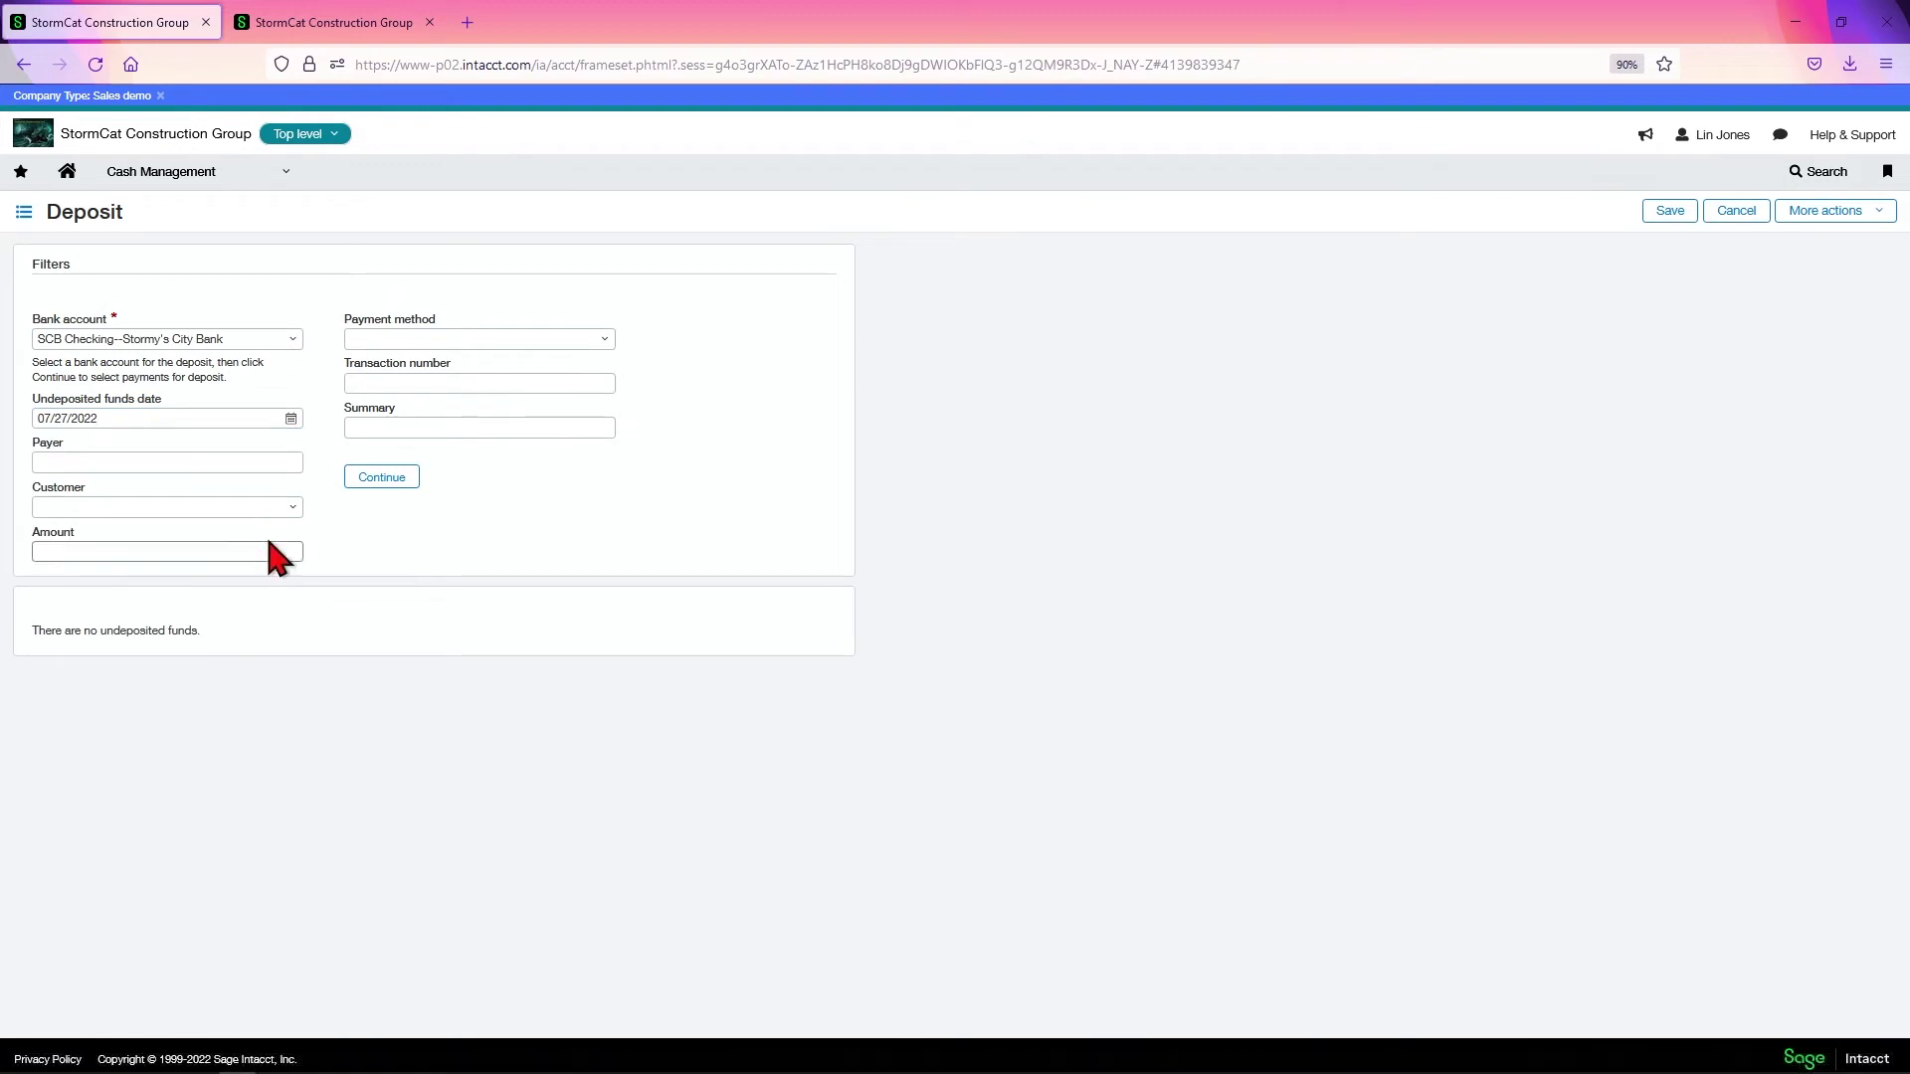
# Step: Filter undeposited funds by payer Qwerty and load the matching payments
pyautogui.click(224, 463)
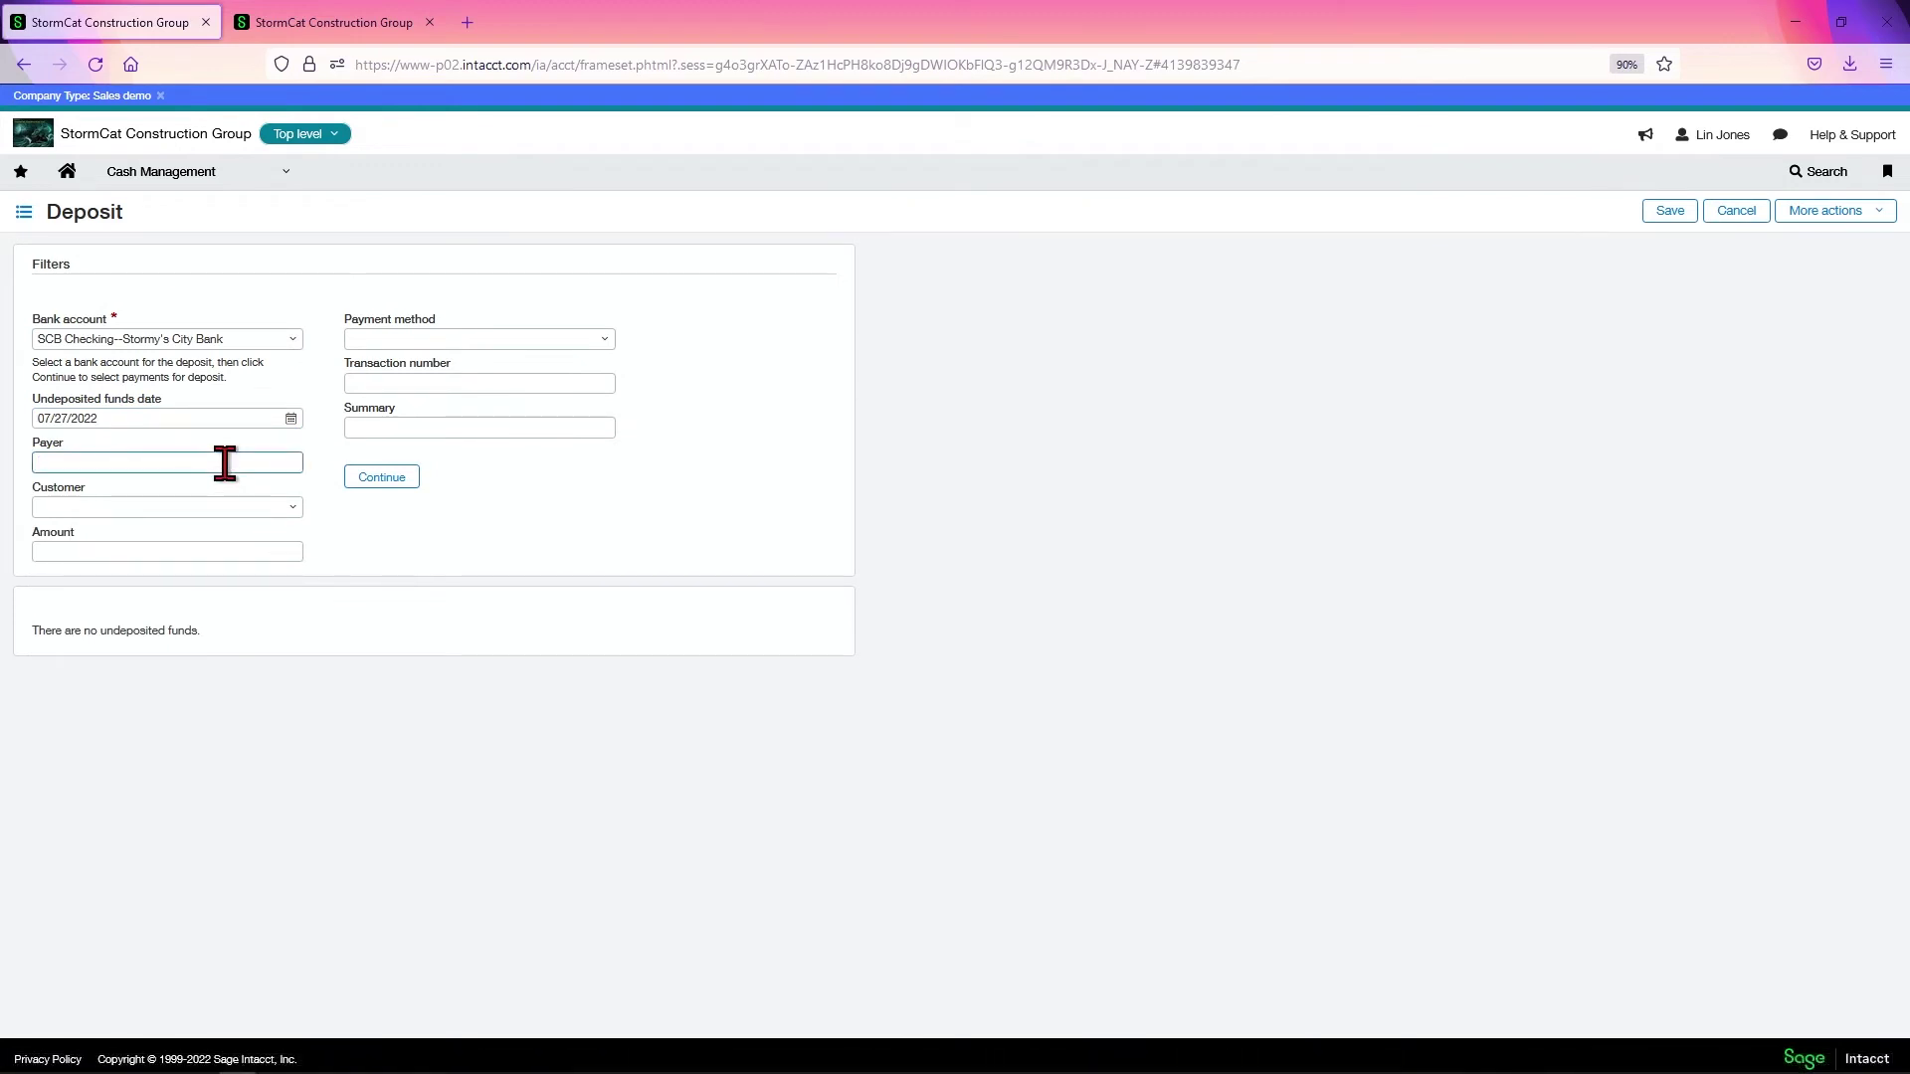
pyautogui.write('Qwerty')
pyautogui.click(337, 525)
pyautogui.click(250, 550)
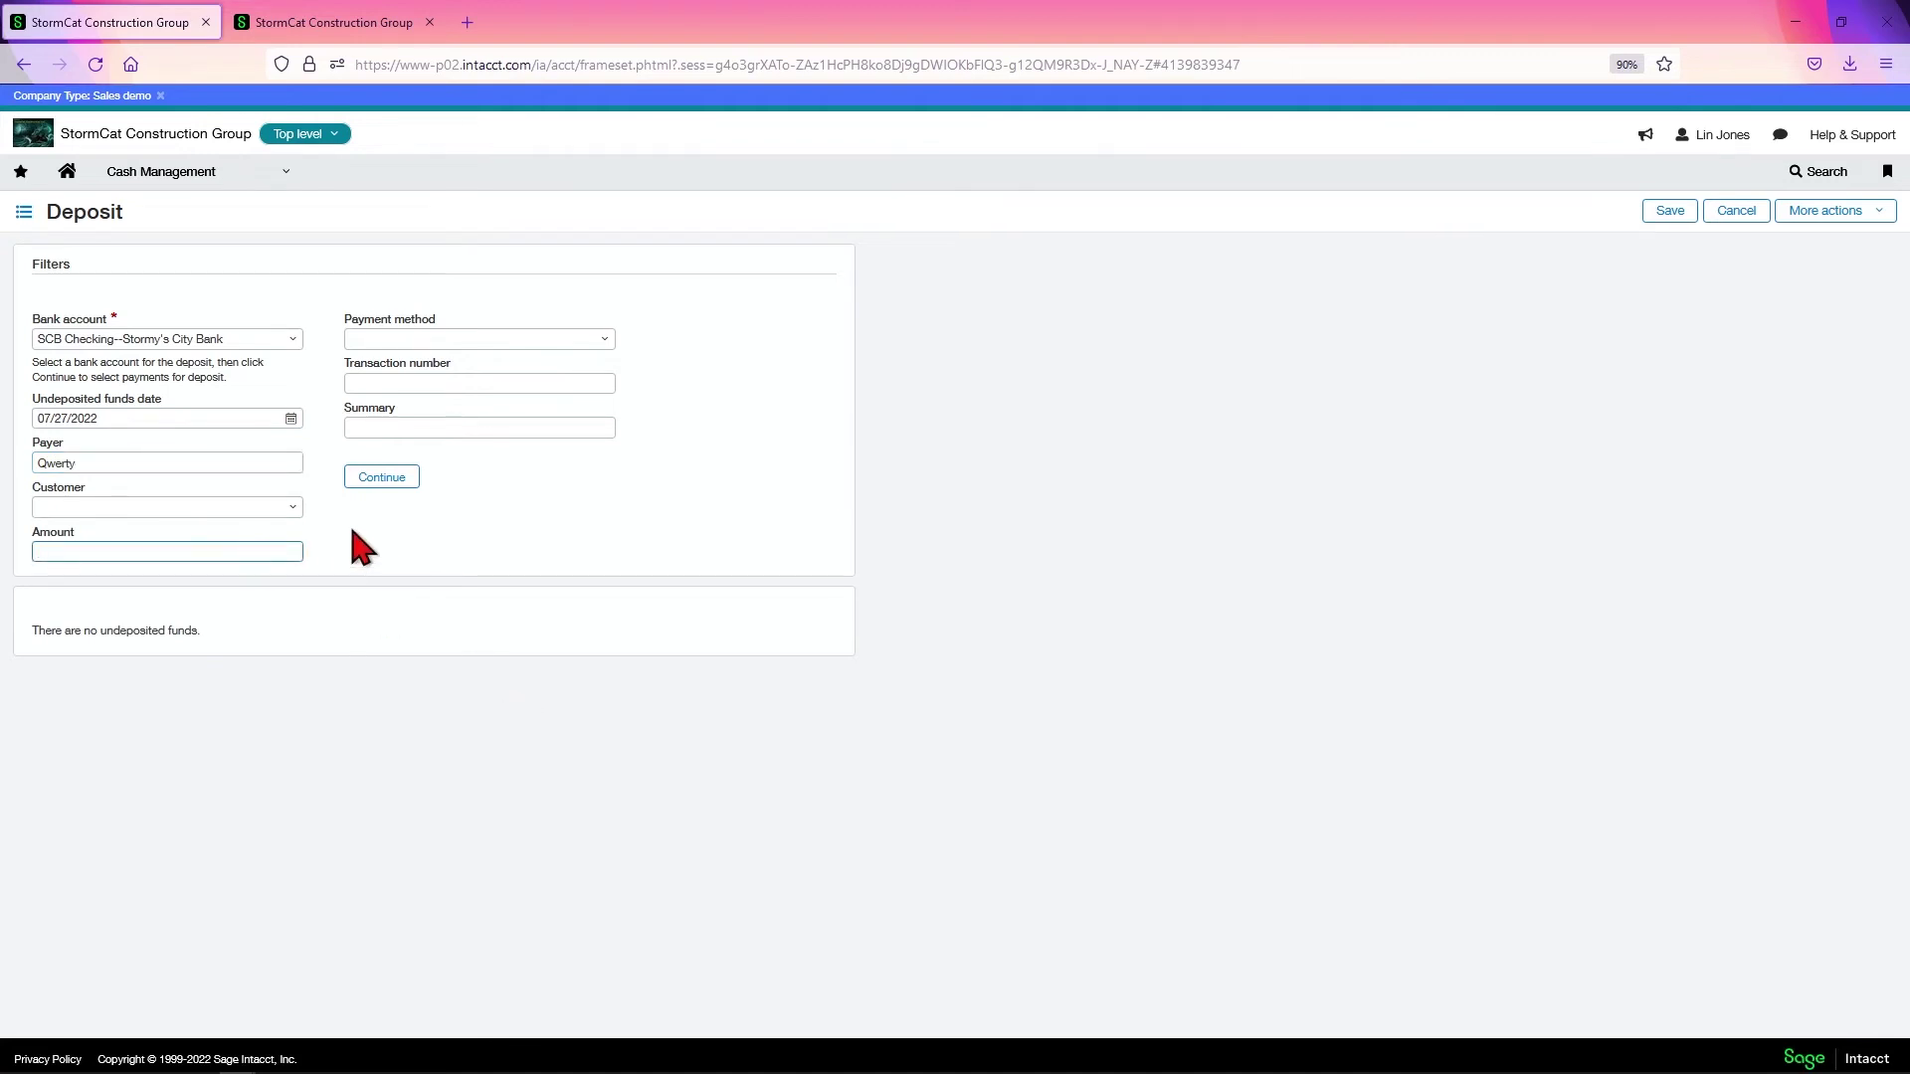
pyautogui.click(597, 340)
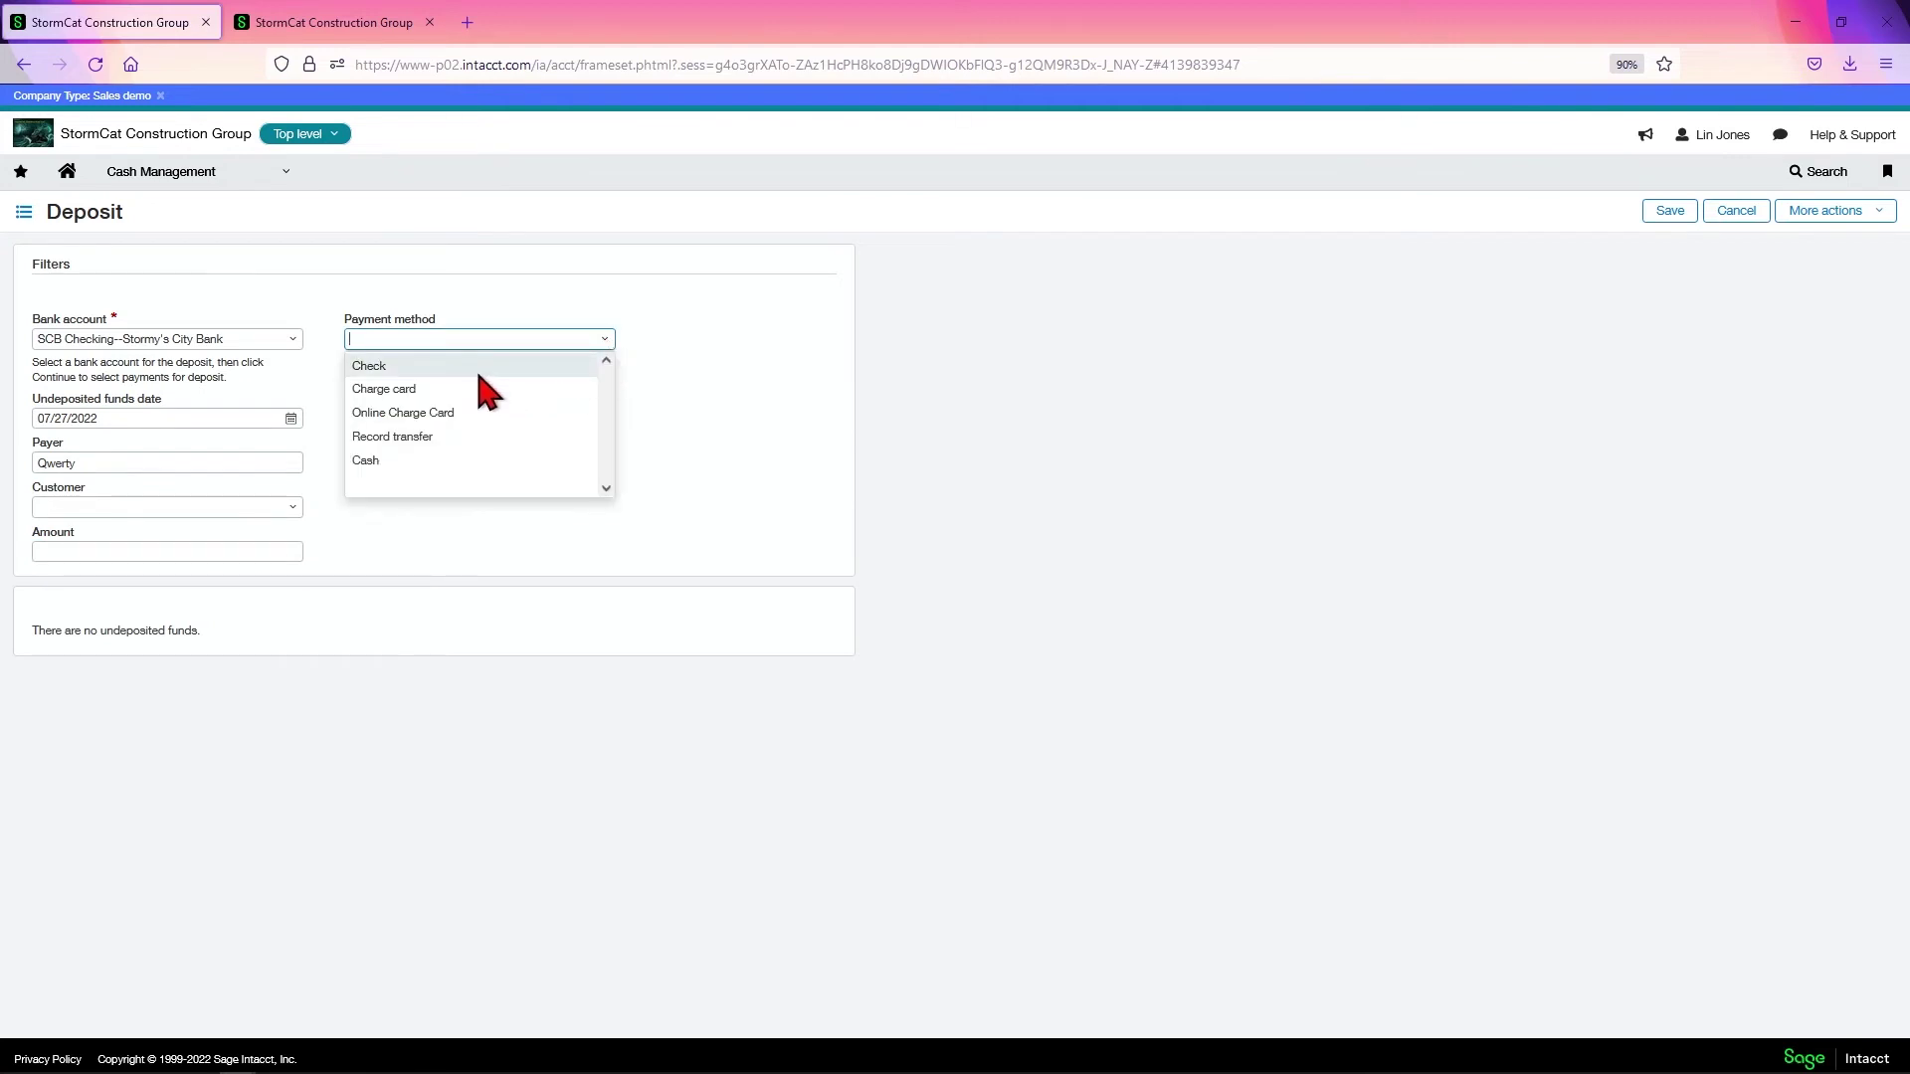
pyautogui.click(694, 392)
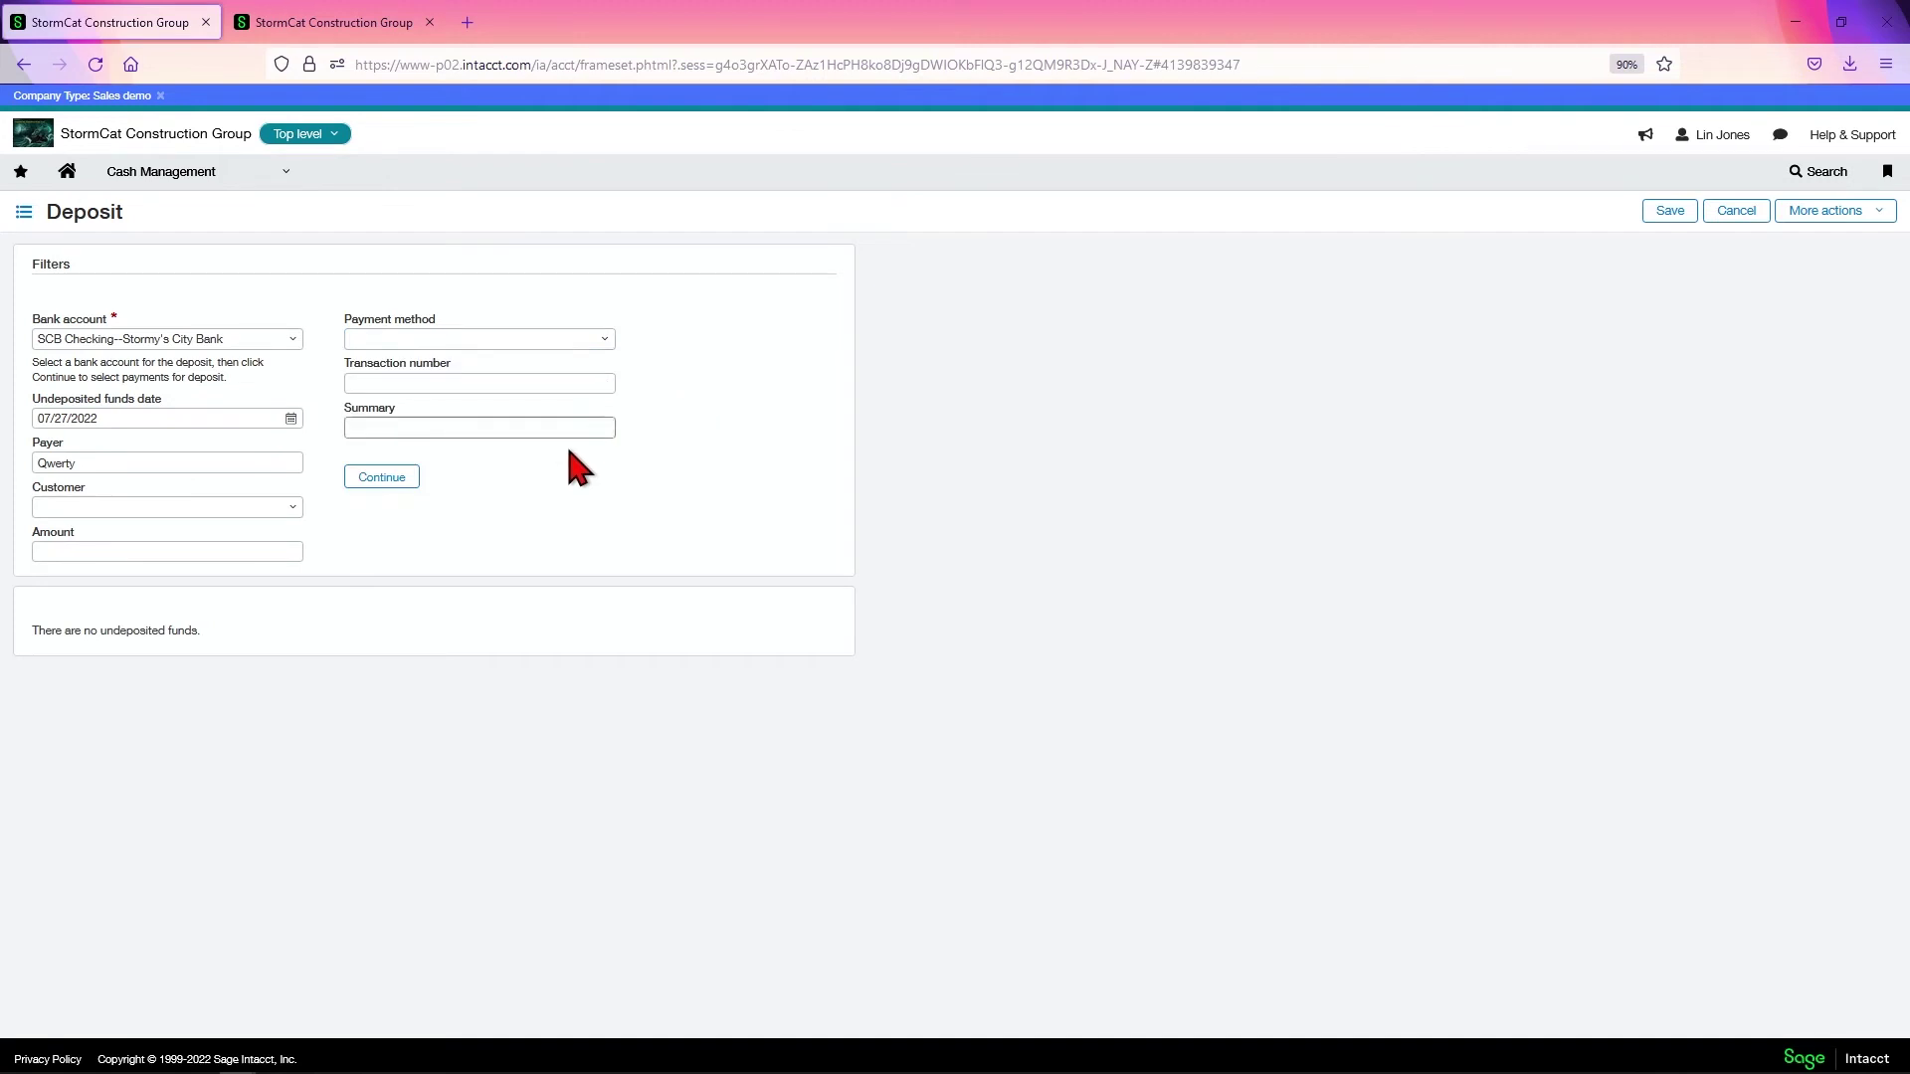
pyautogui.click(382, 477)
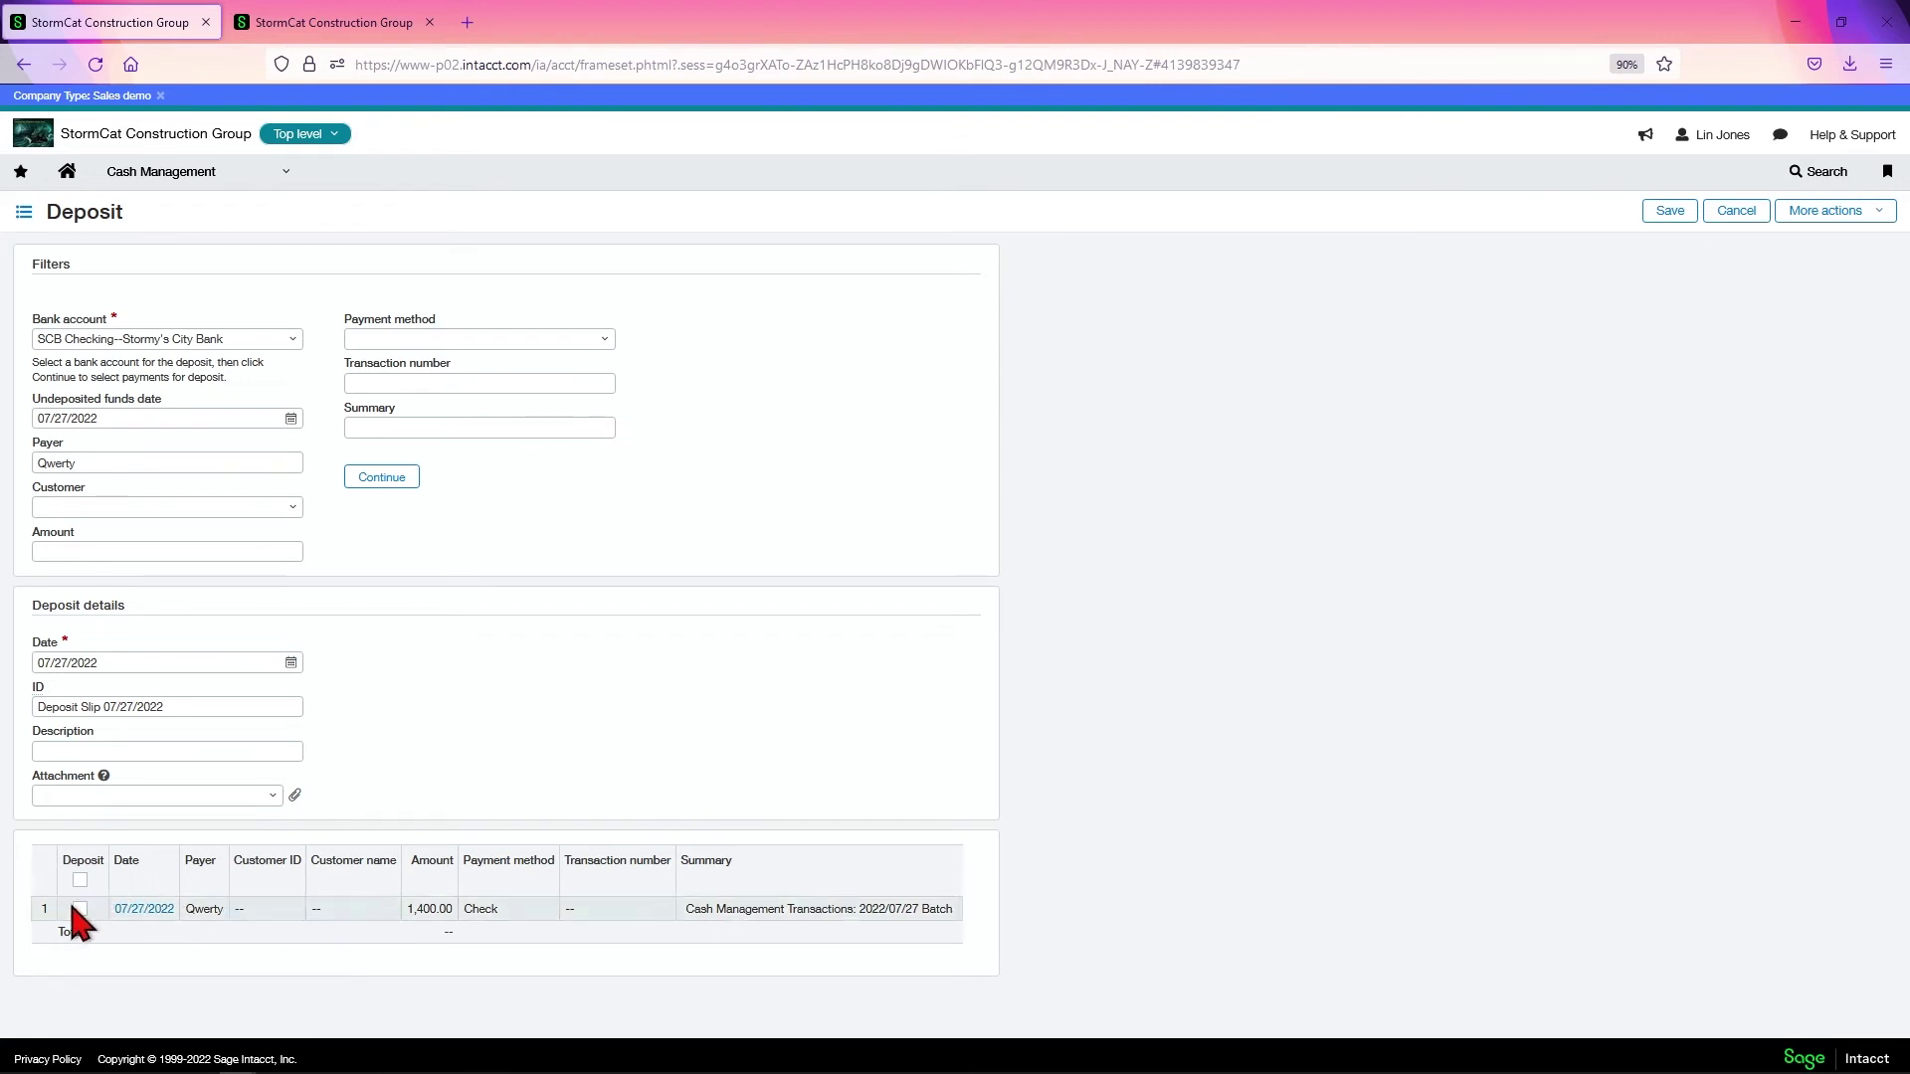
# Step: Tick the 1,400.00 check for deposit and save Deposit Slip 07/27/2022
pyautogui.click(94, 908)
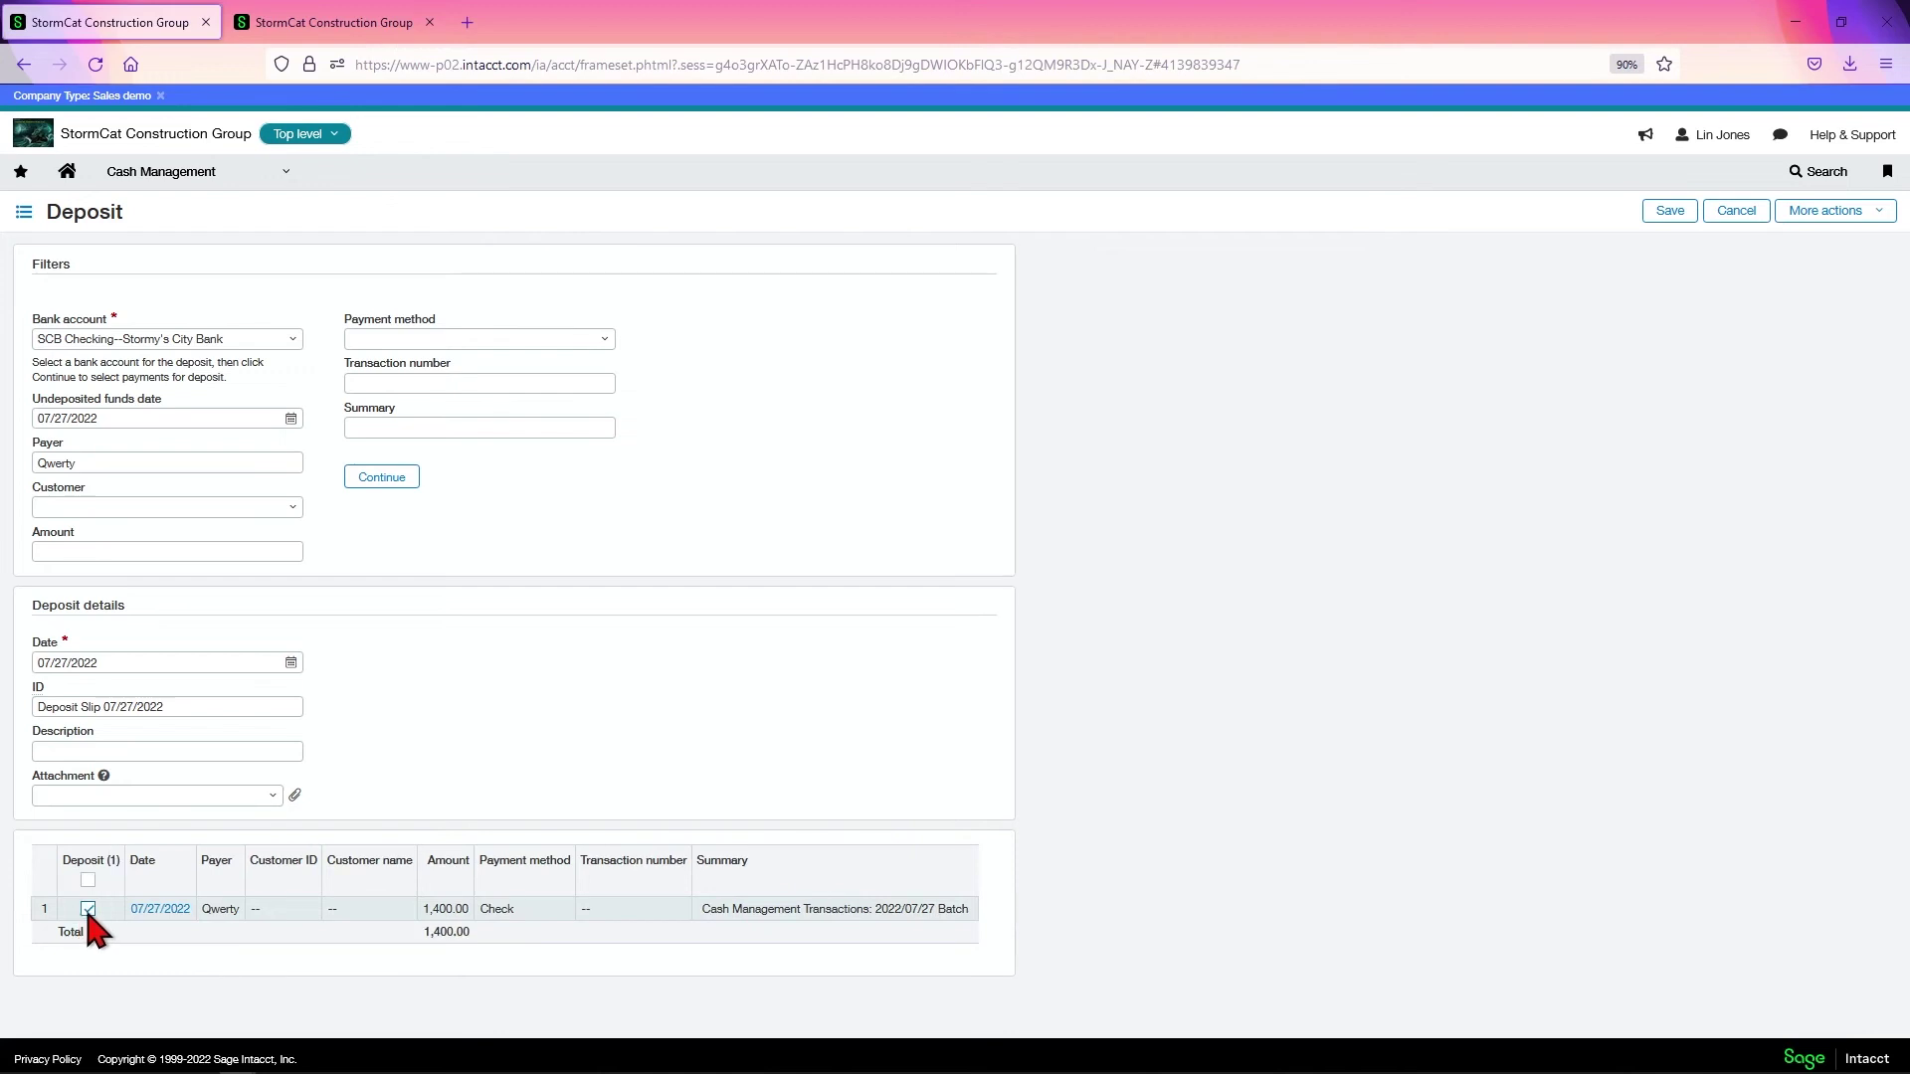
pyautogui.click(1669, 221)
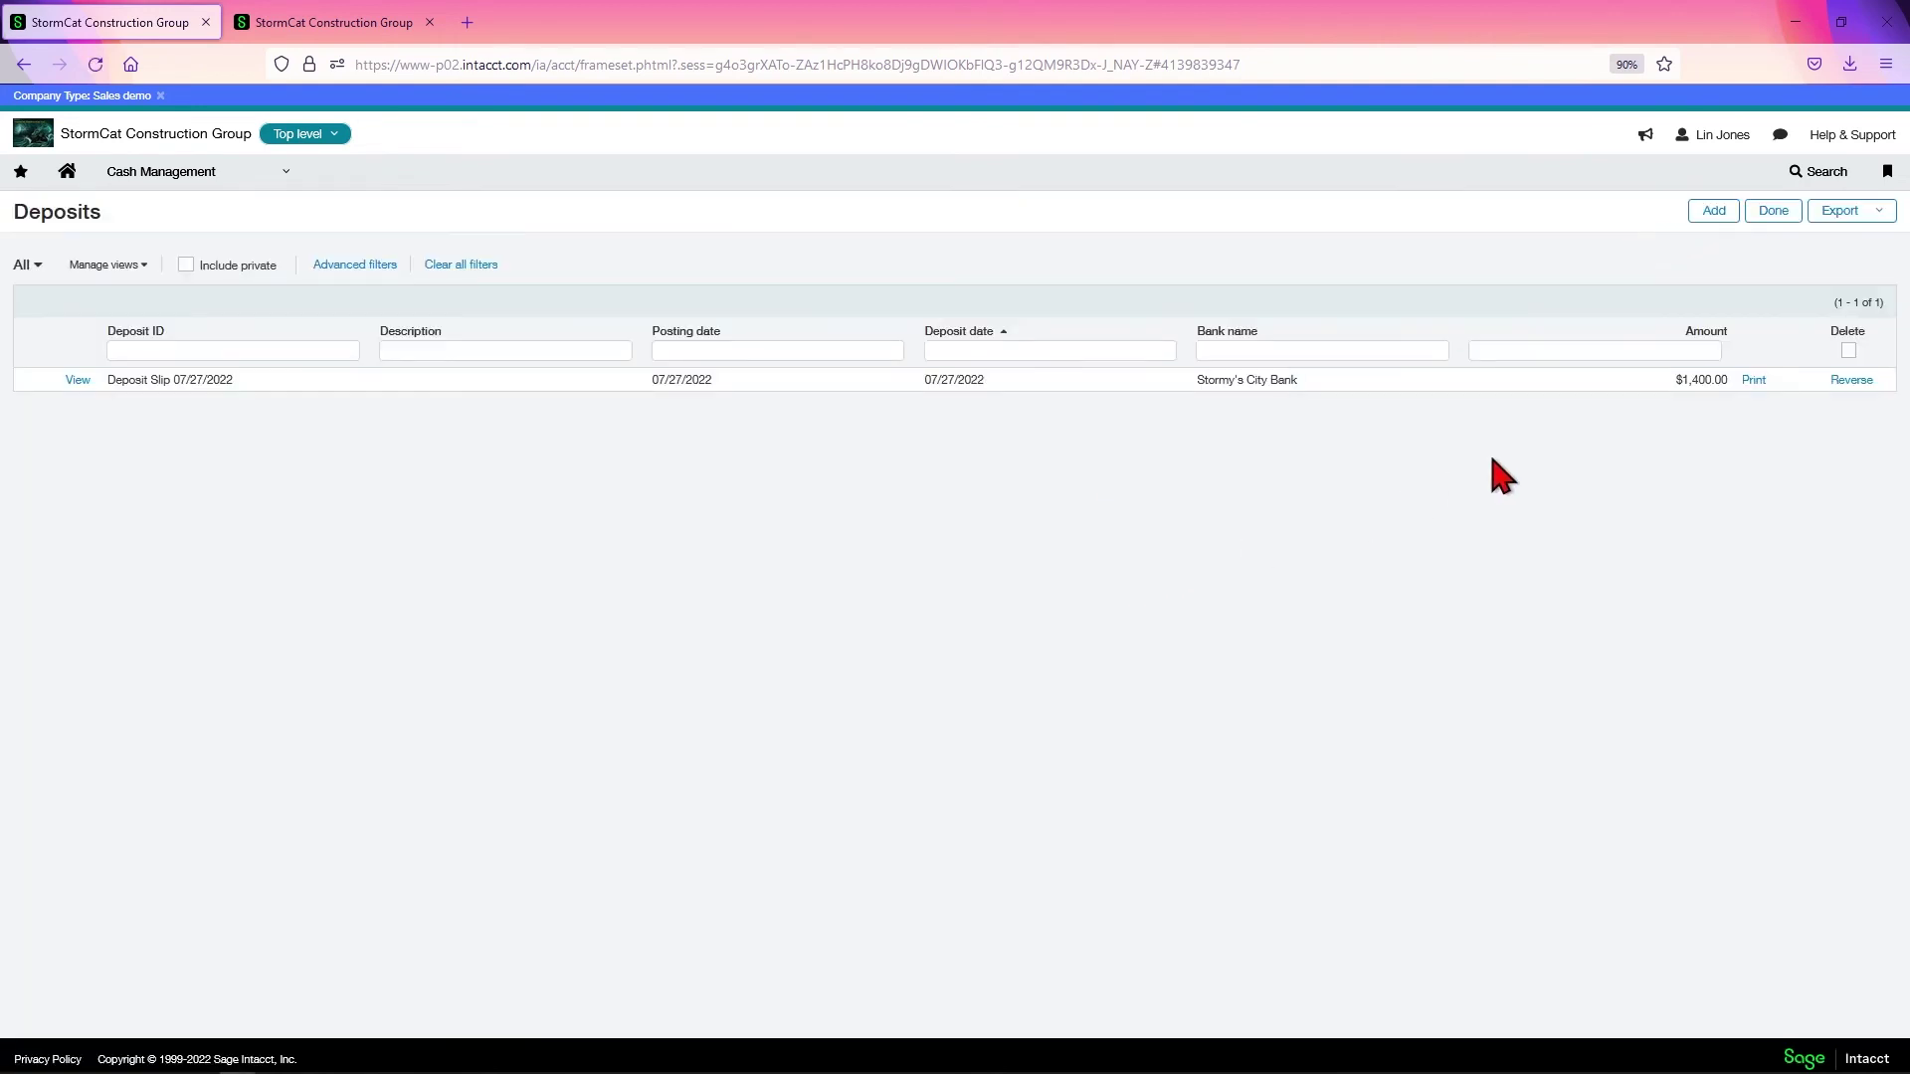
# Step: Review the saved deposit slip, then run the Deposits Register report
pyautogui.click(78, 380)
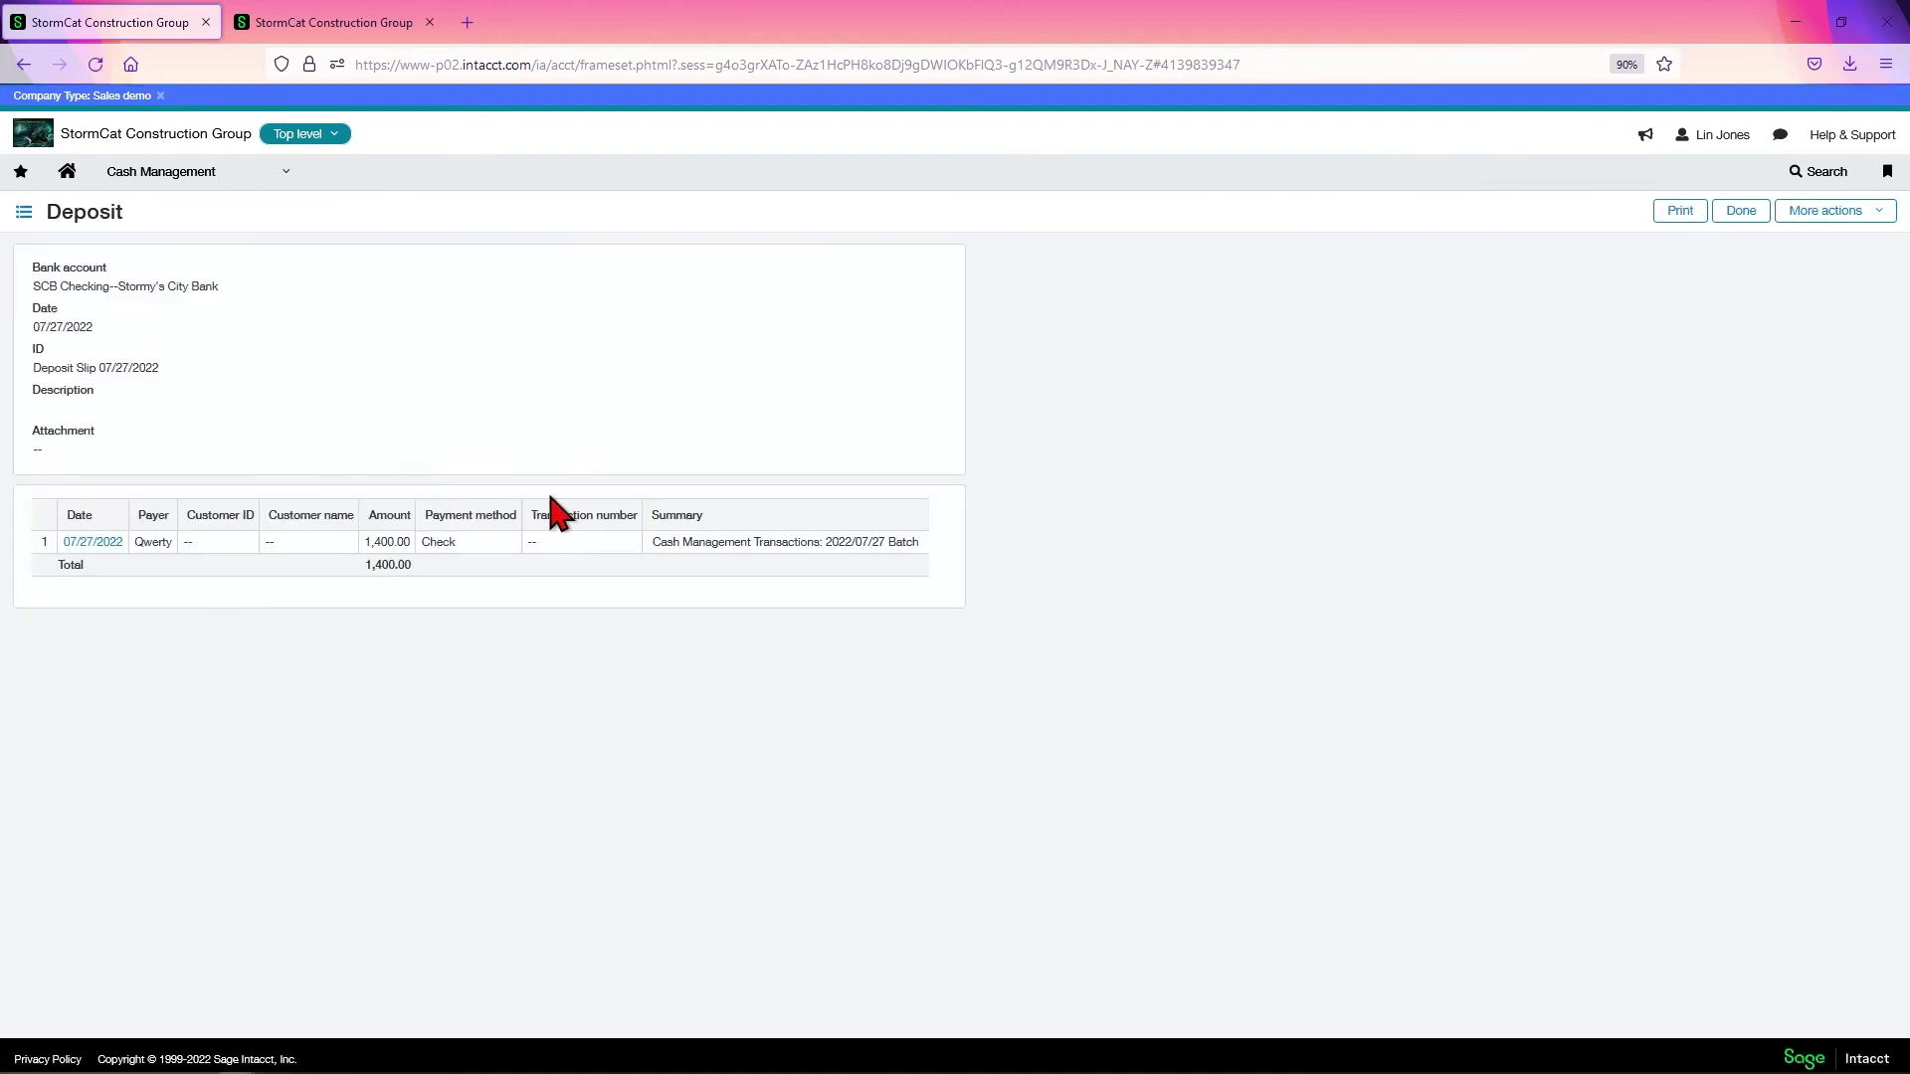
pyautogui.click(189, 175)
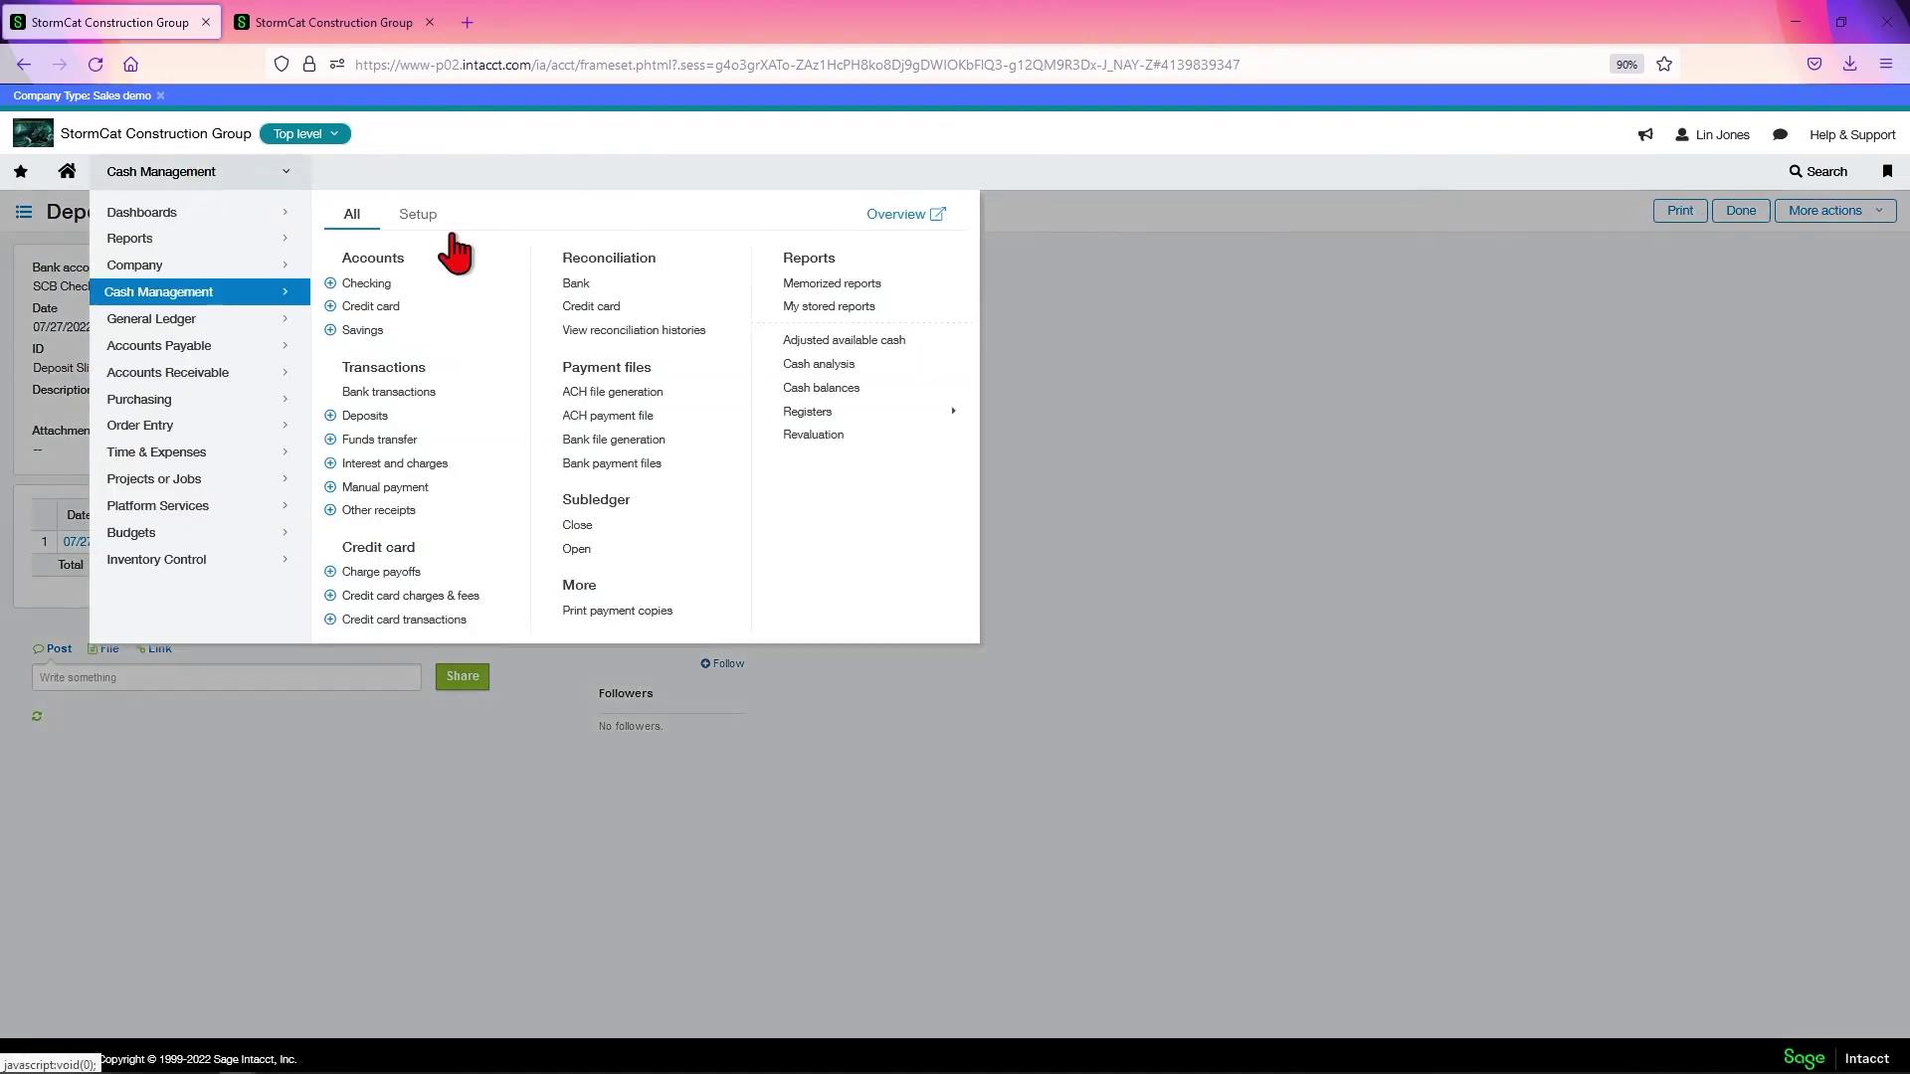
pyautogui.moveTo(815, 411)
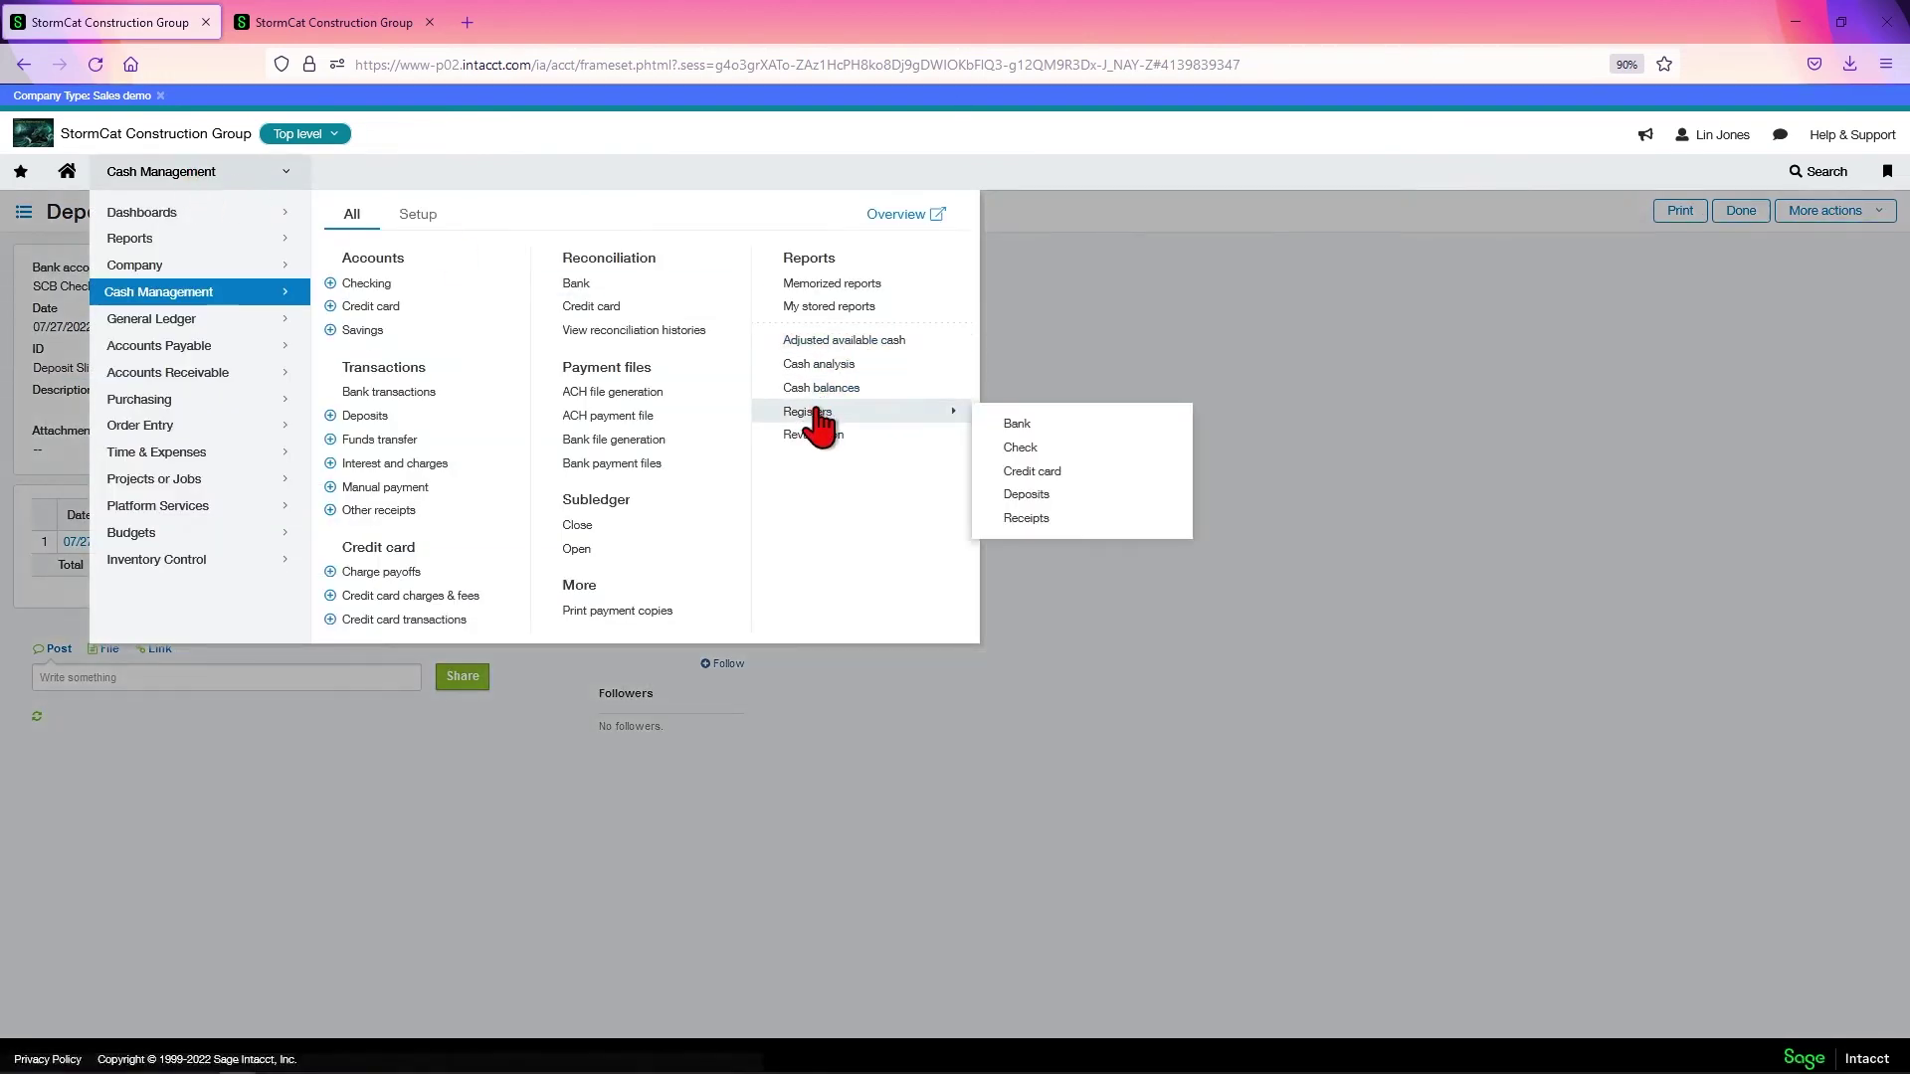
pyautogui.click(1025, 498)
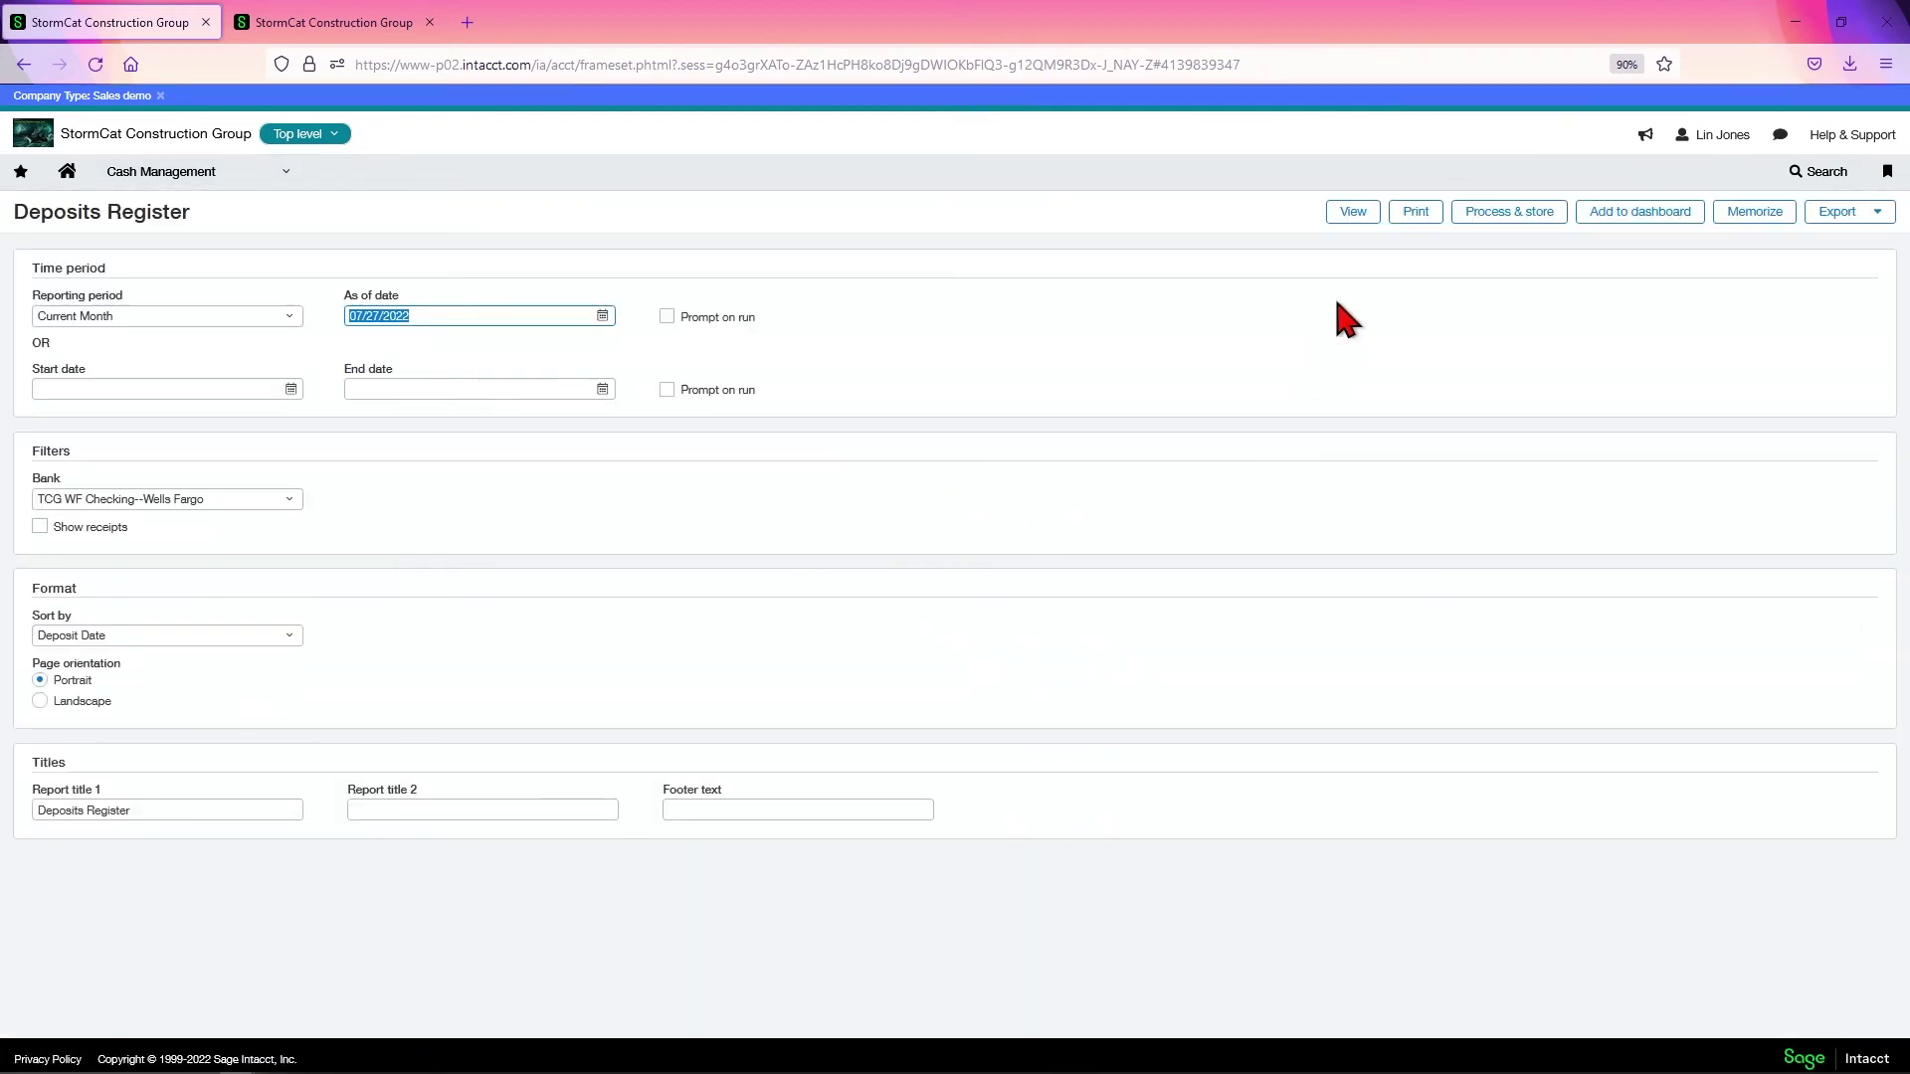
pyautogui.click(1354, 213)
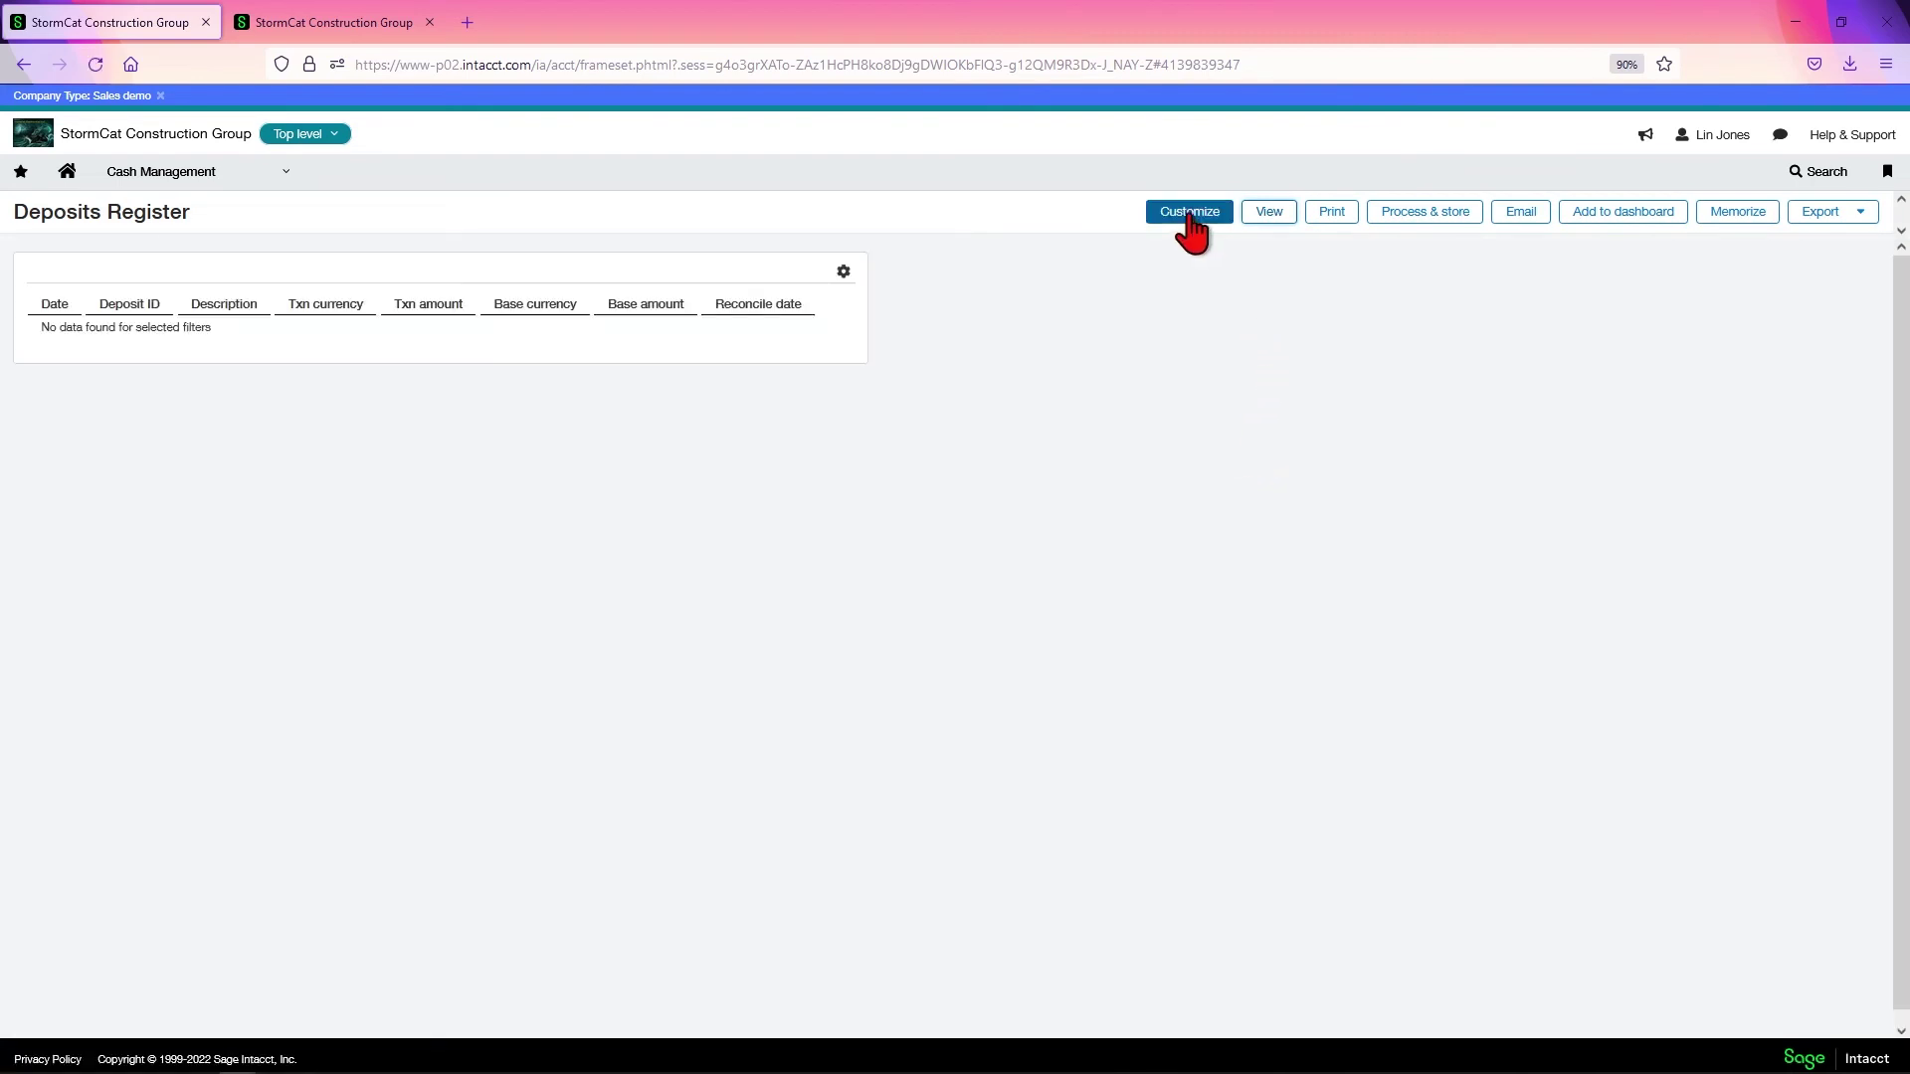
# Step: Limit the Deposits Register to SCB Checking and rerun it
pyautogui.click(1190, 213)
pyautogui.click(287, 499)
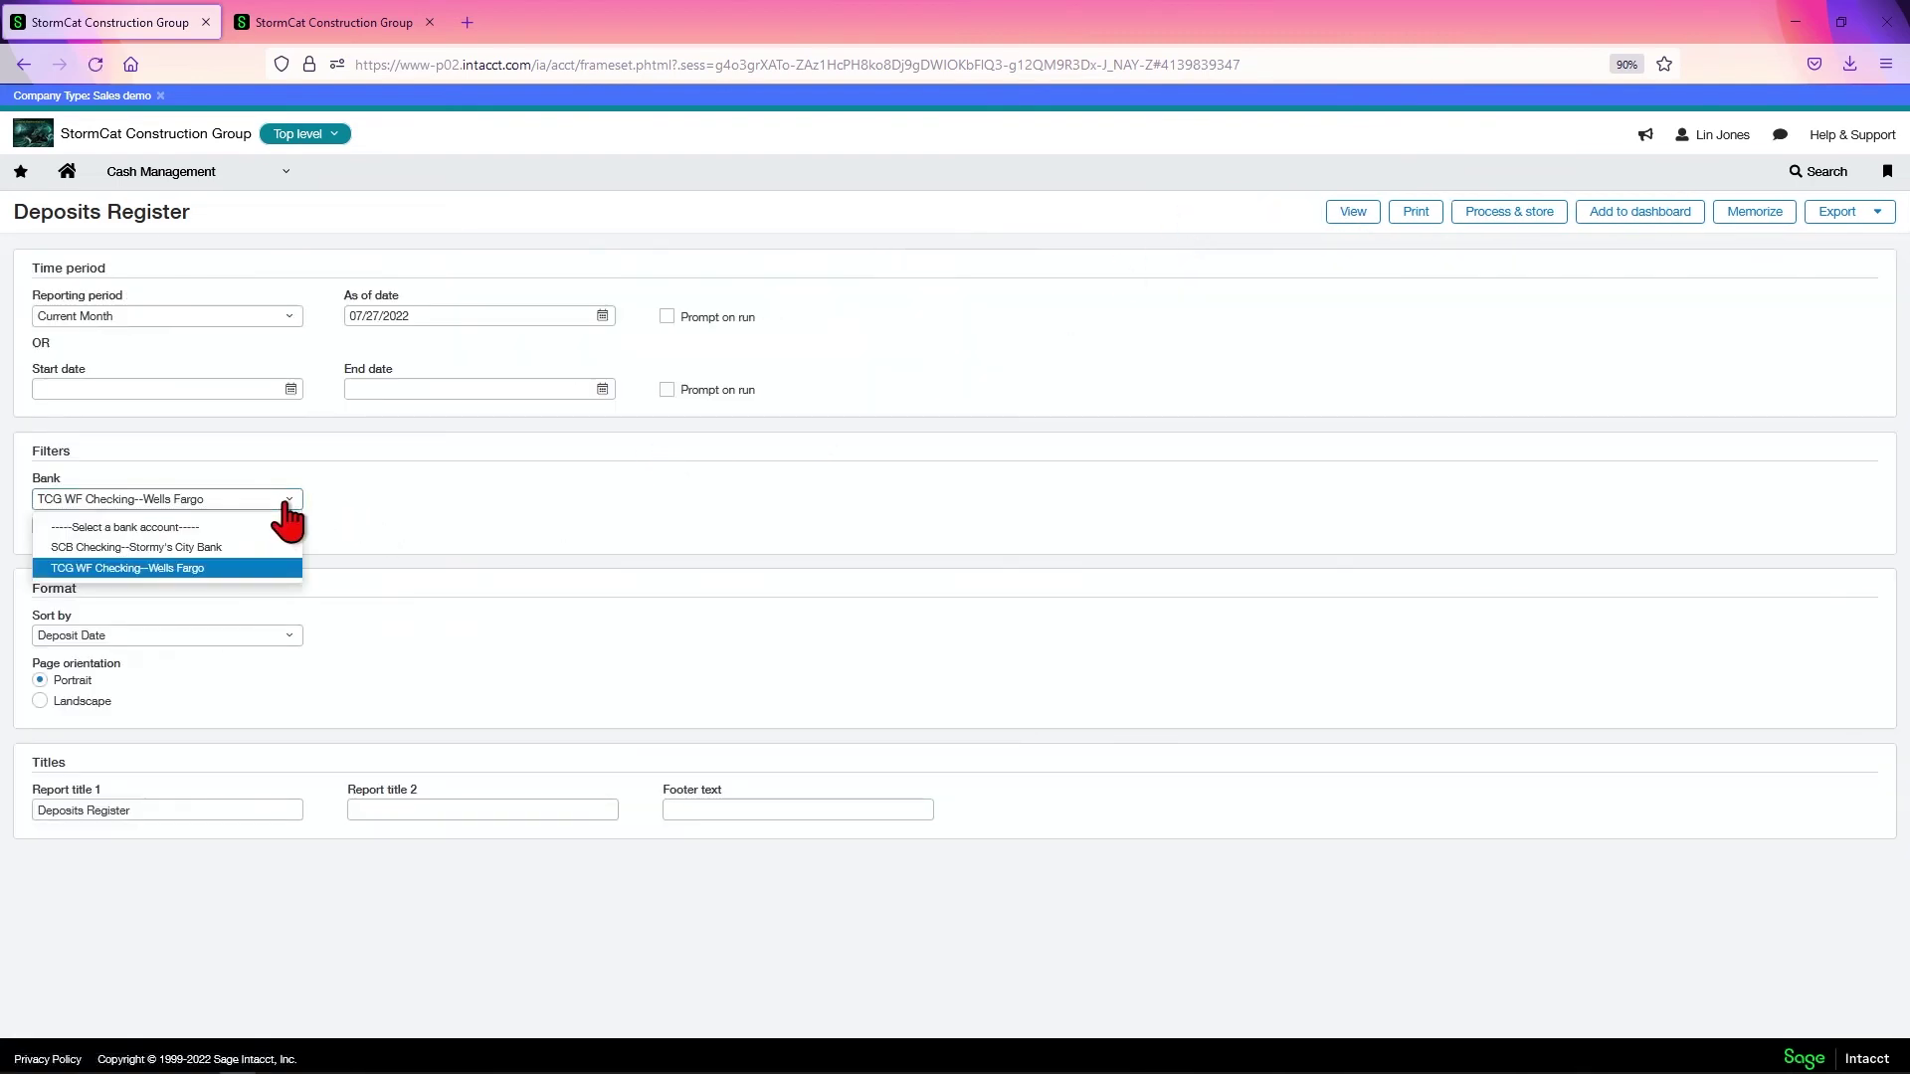
pyautogui.click(199, 548)
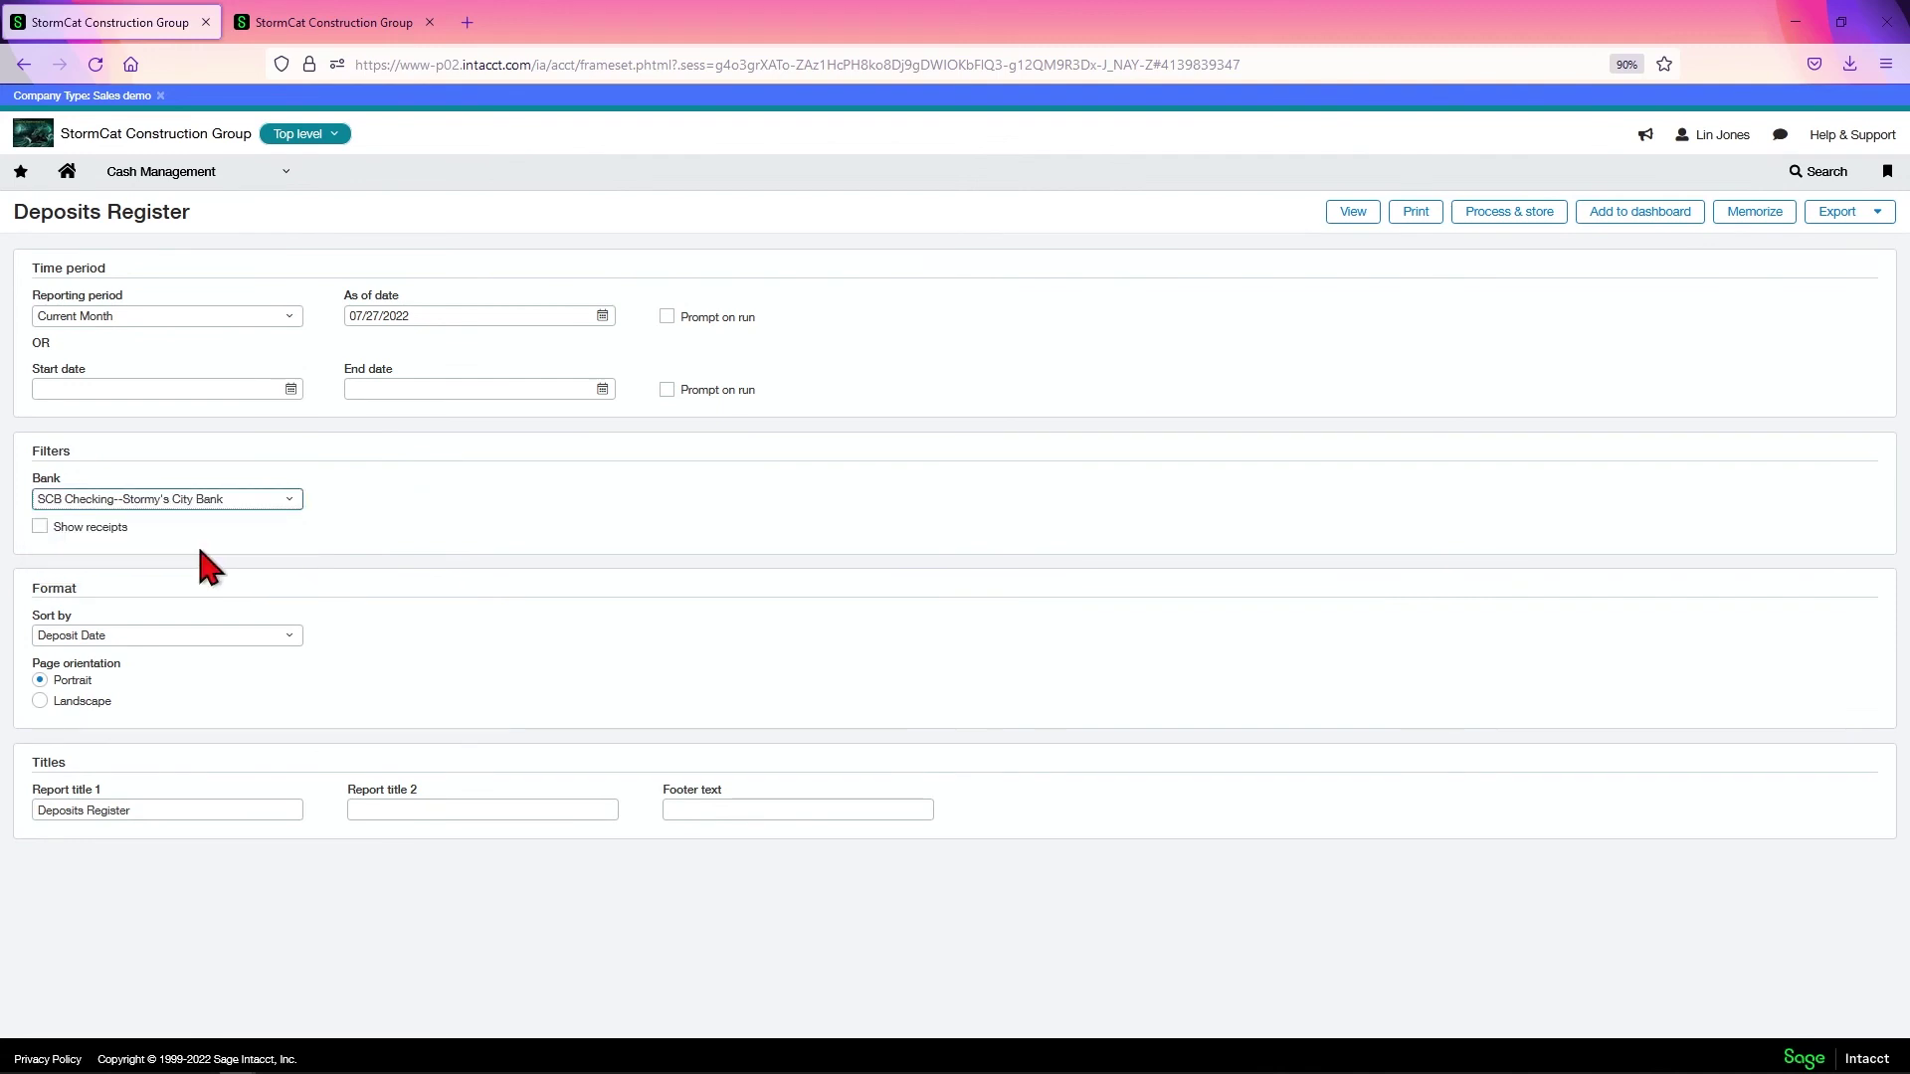
pyautogui.click(1368, 212)
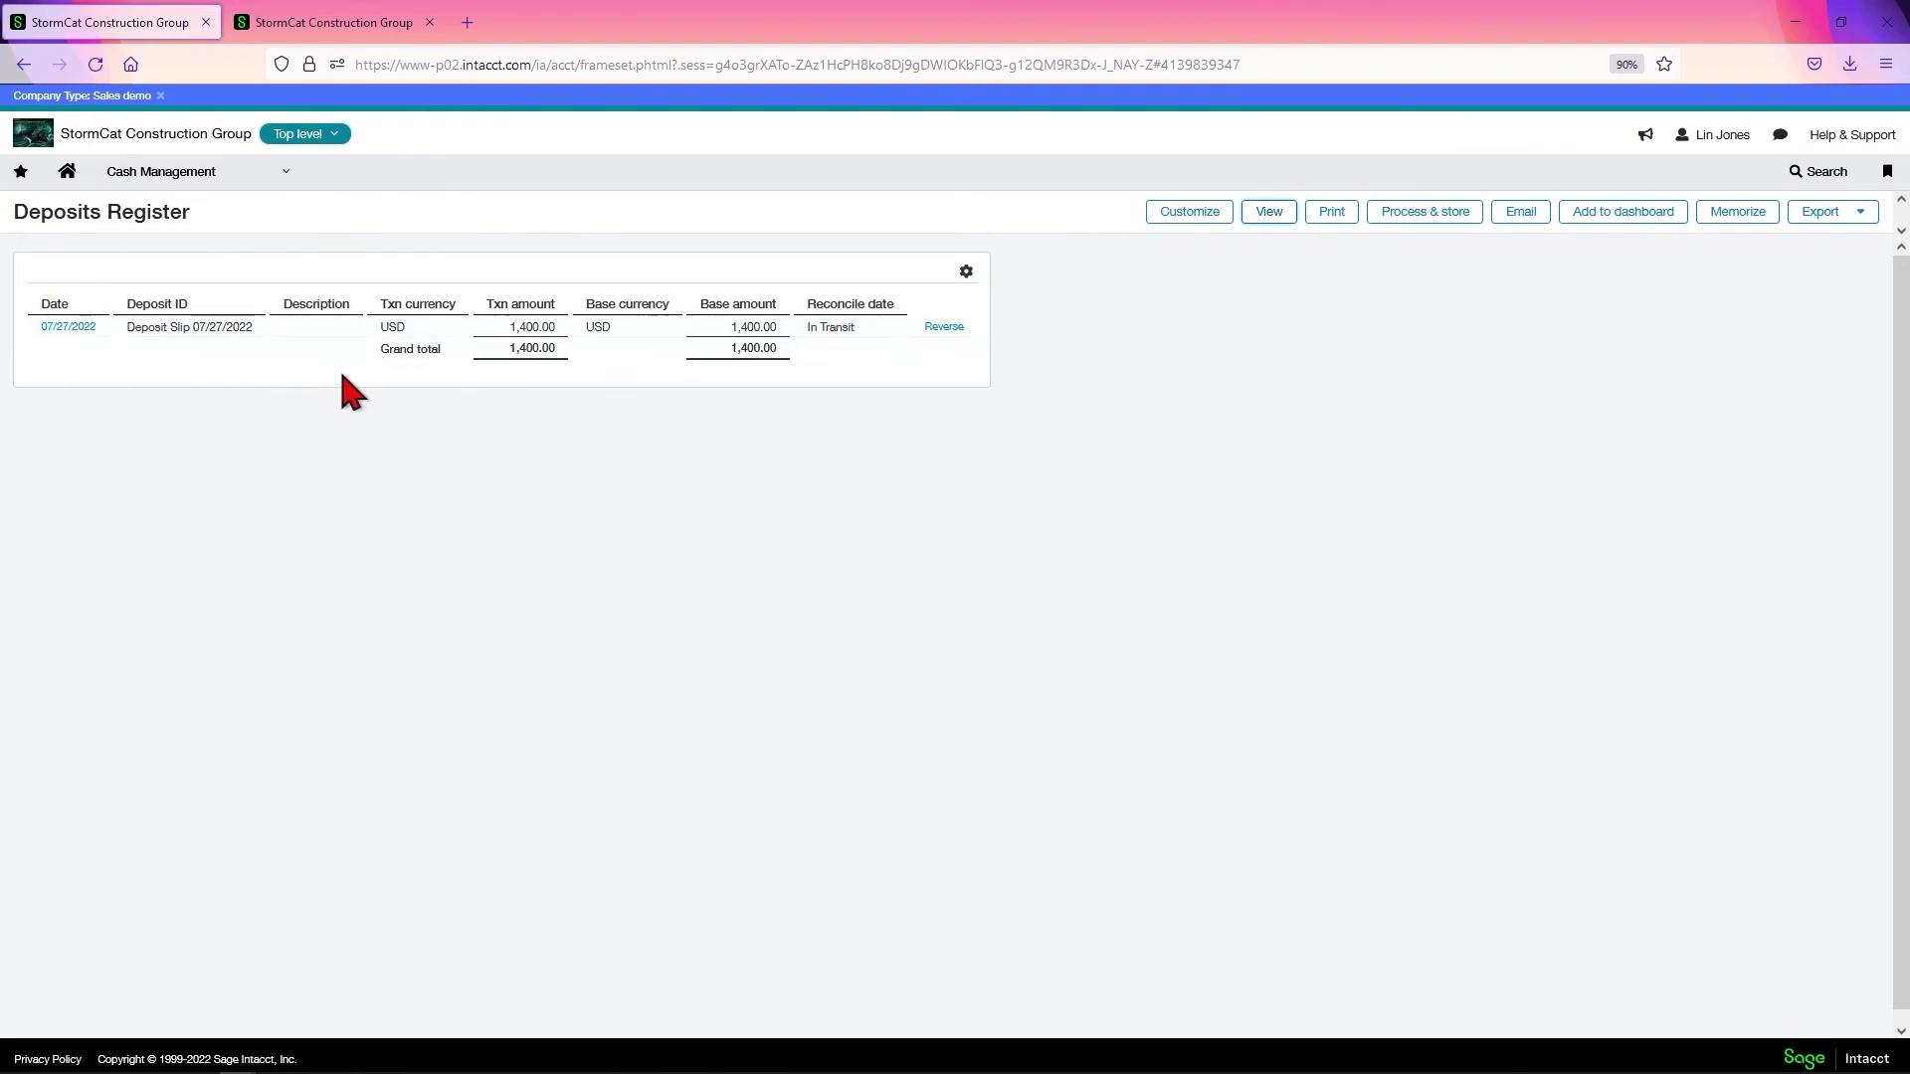
# Step: Run the Bank Register for SCB Checking--Stormy's City Bank, showing the 37,400.00 balance
pyautogui.click(196, 171)
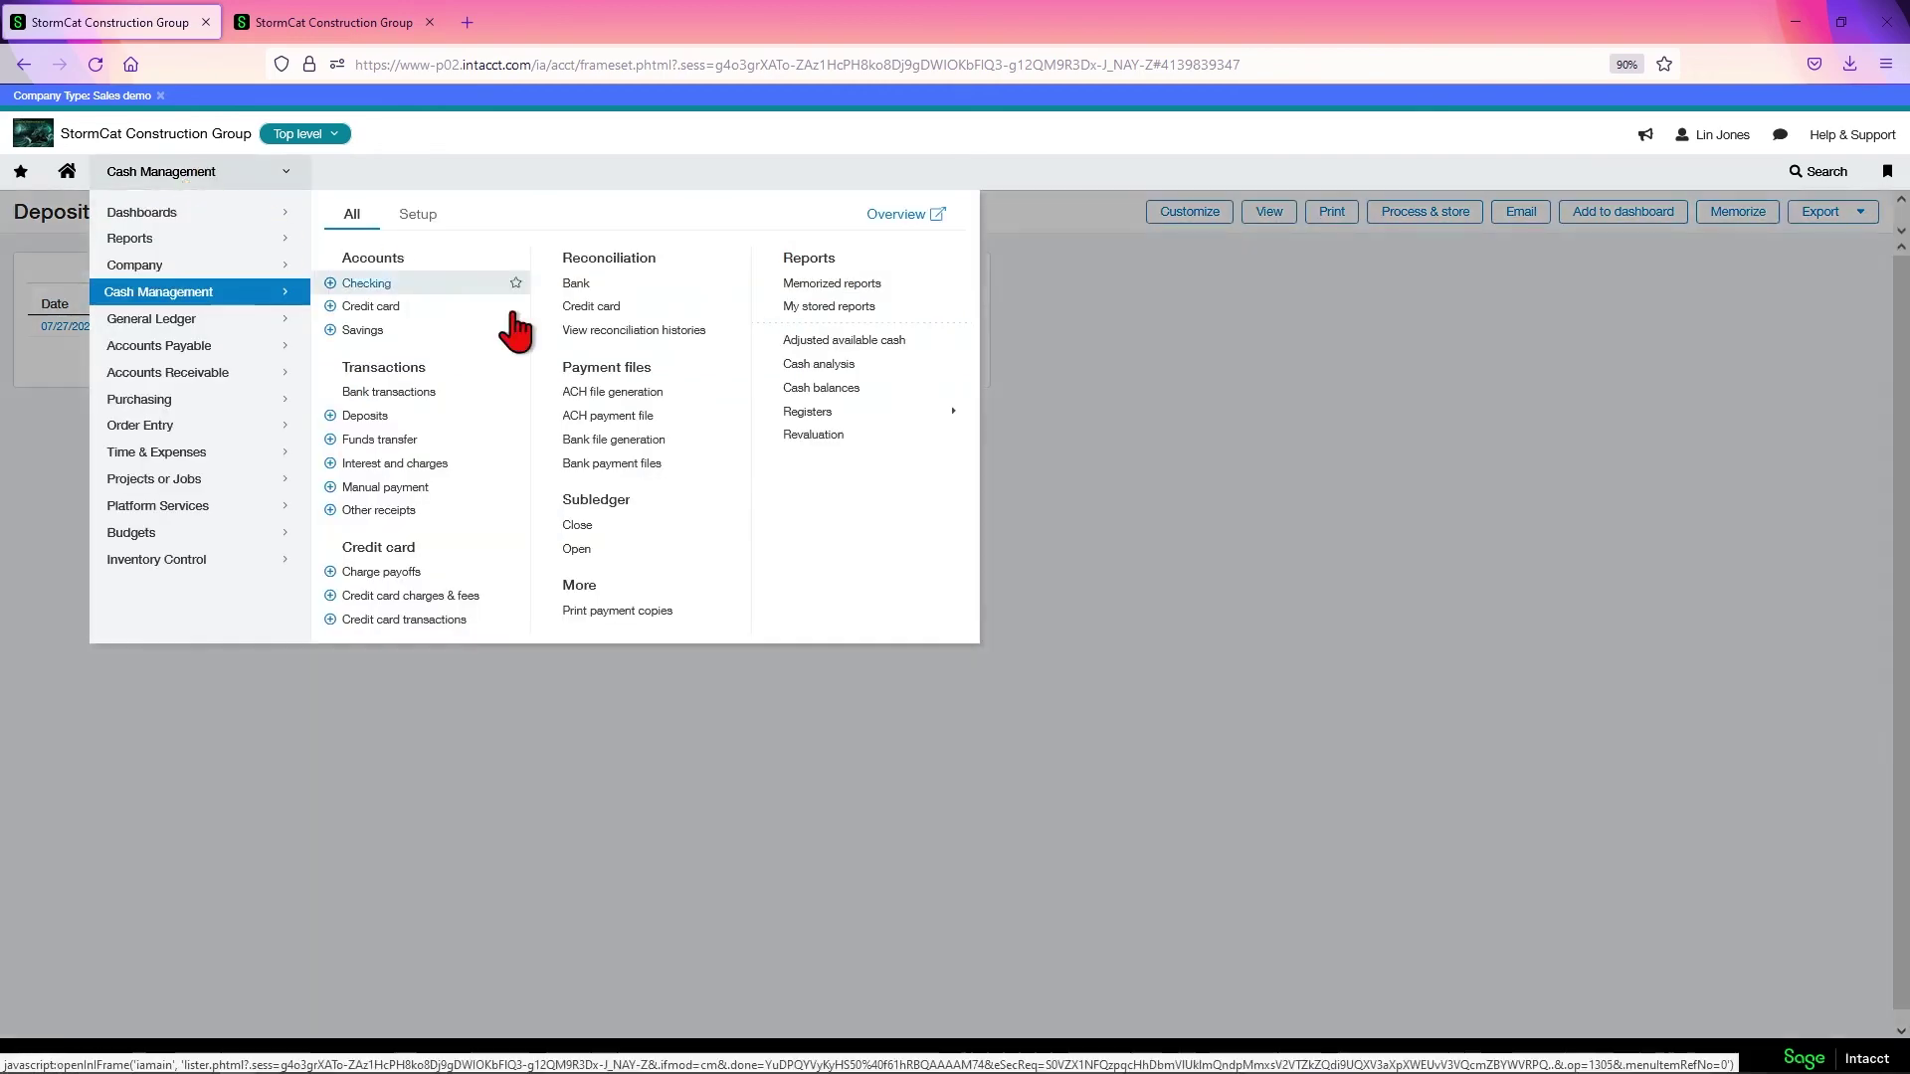
pyautogui.moveTo(836, 408)
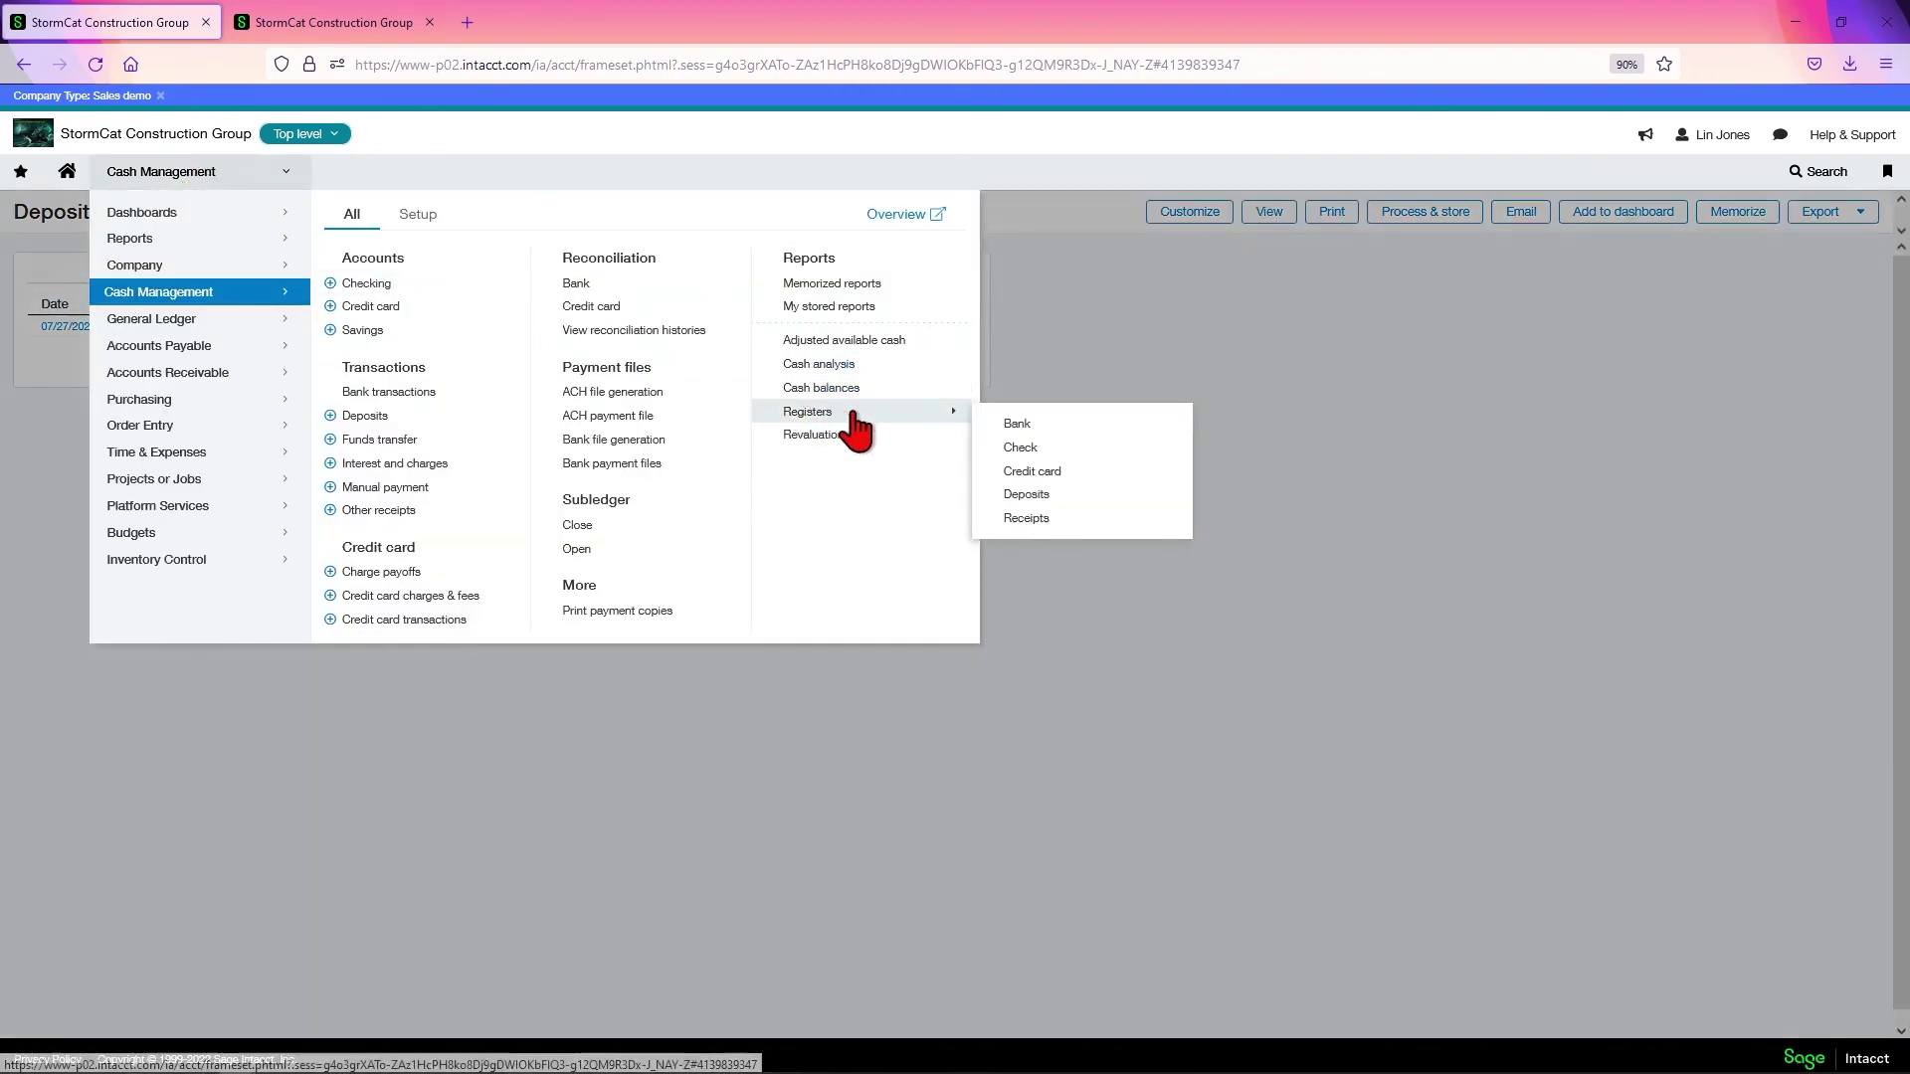
pyautogui.click(1032, 426)
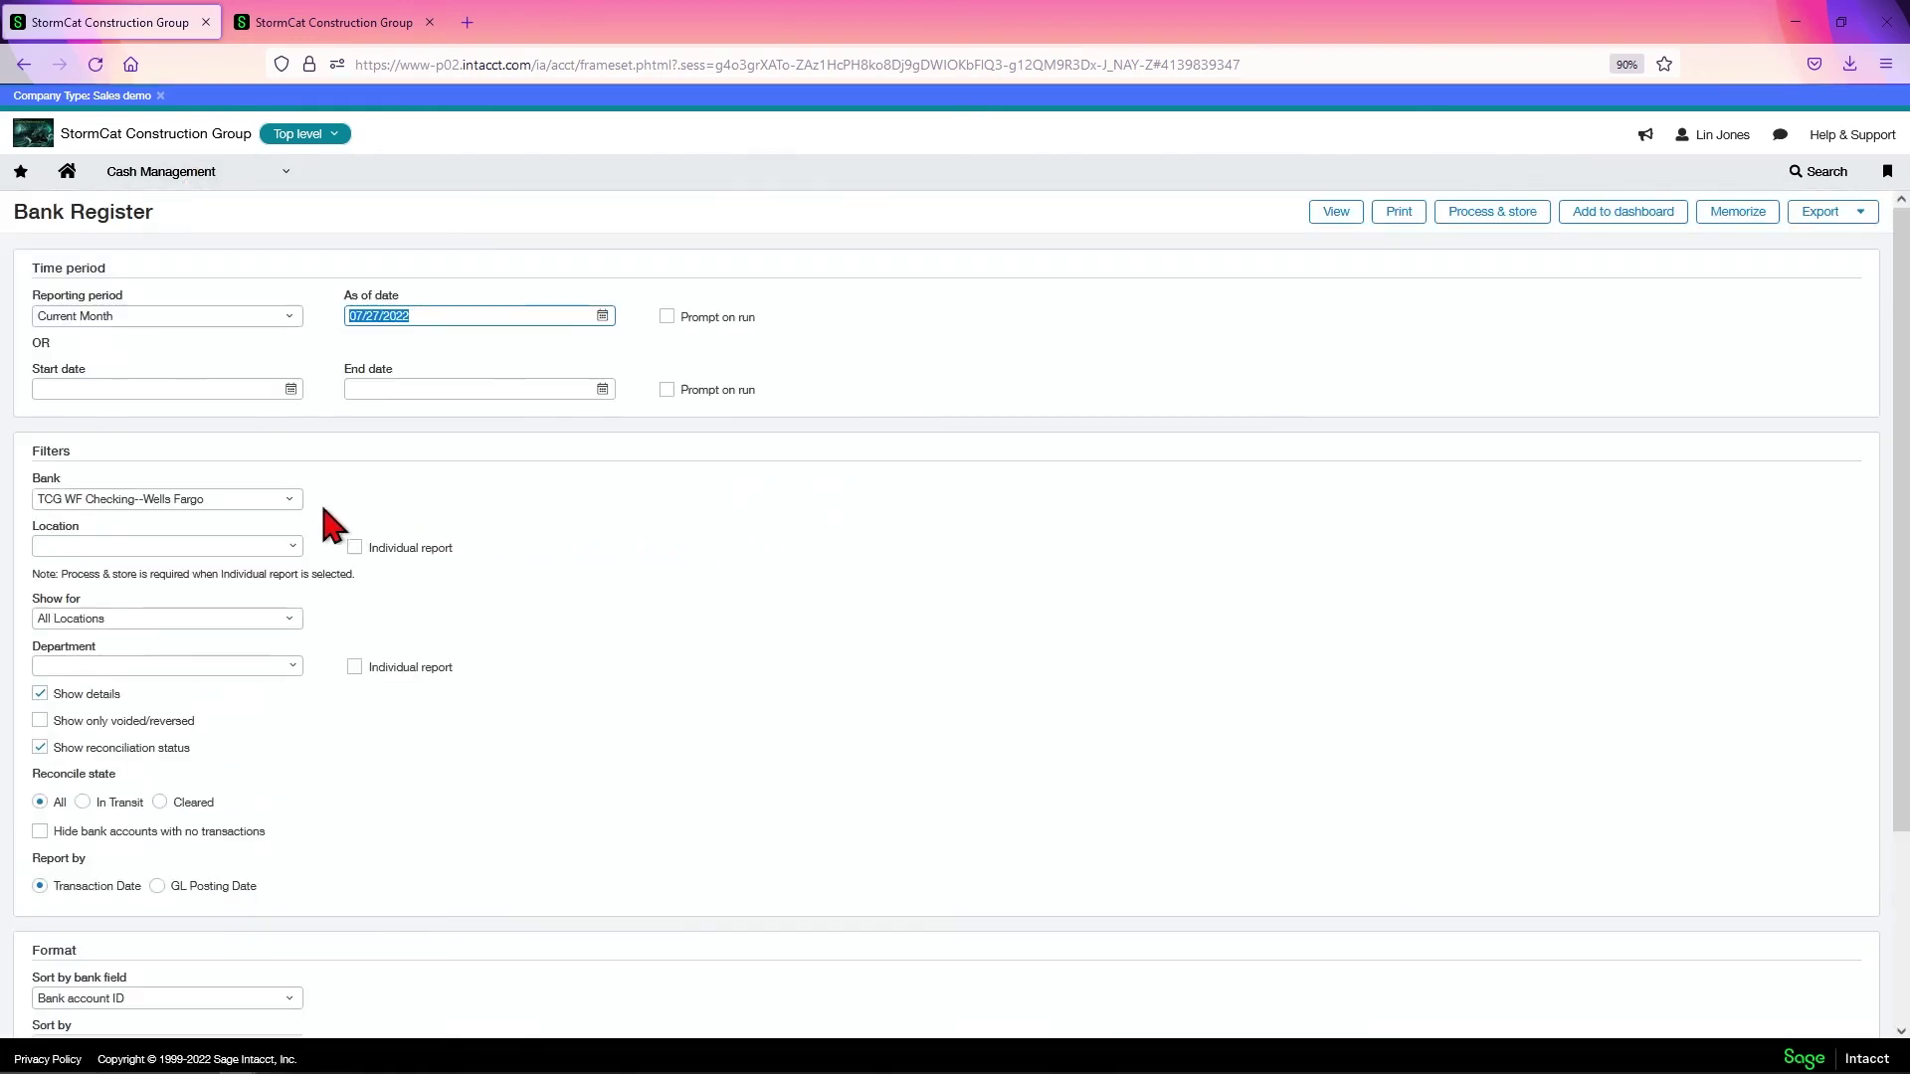
pyautogui.click(275, 511)
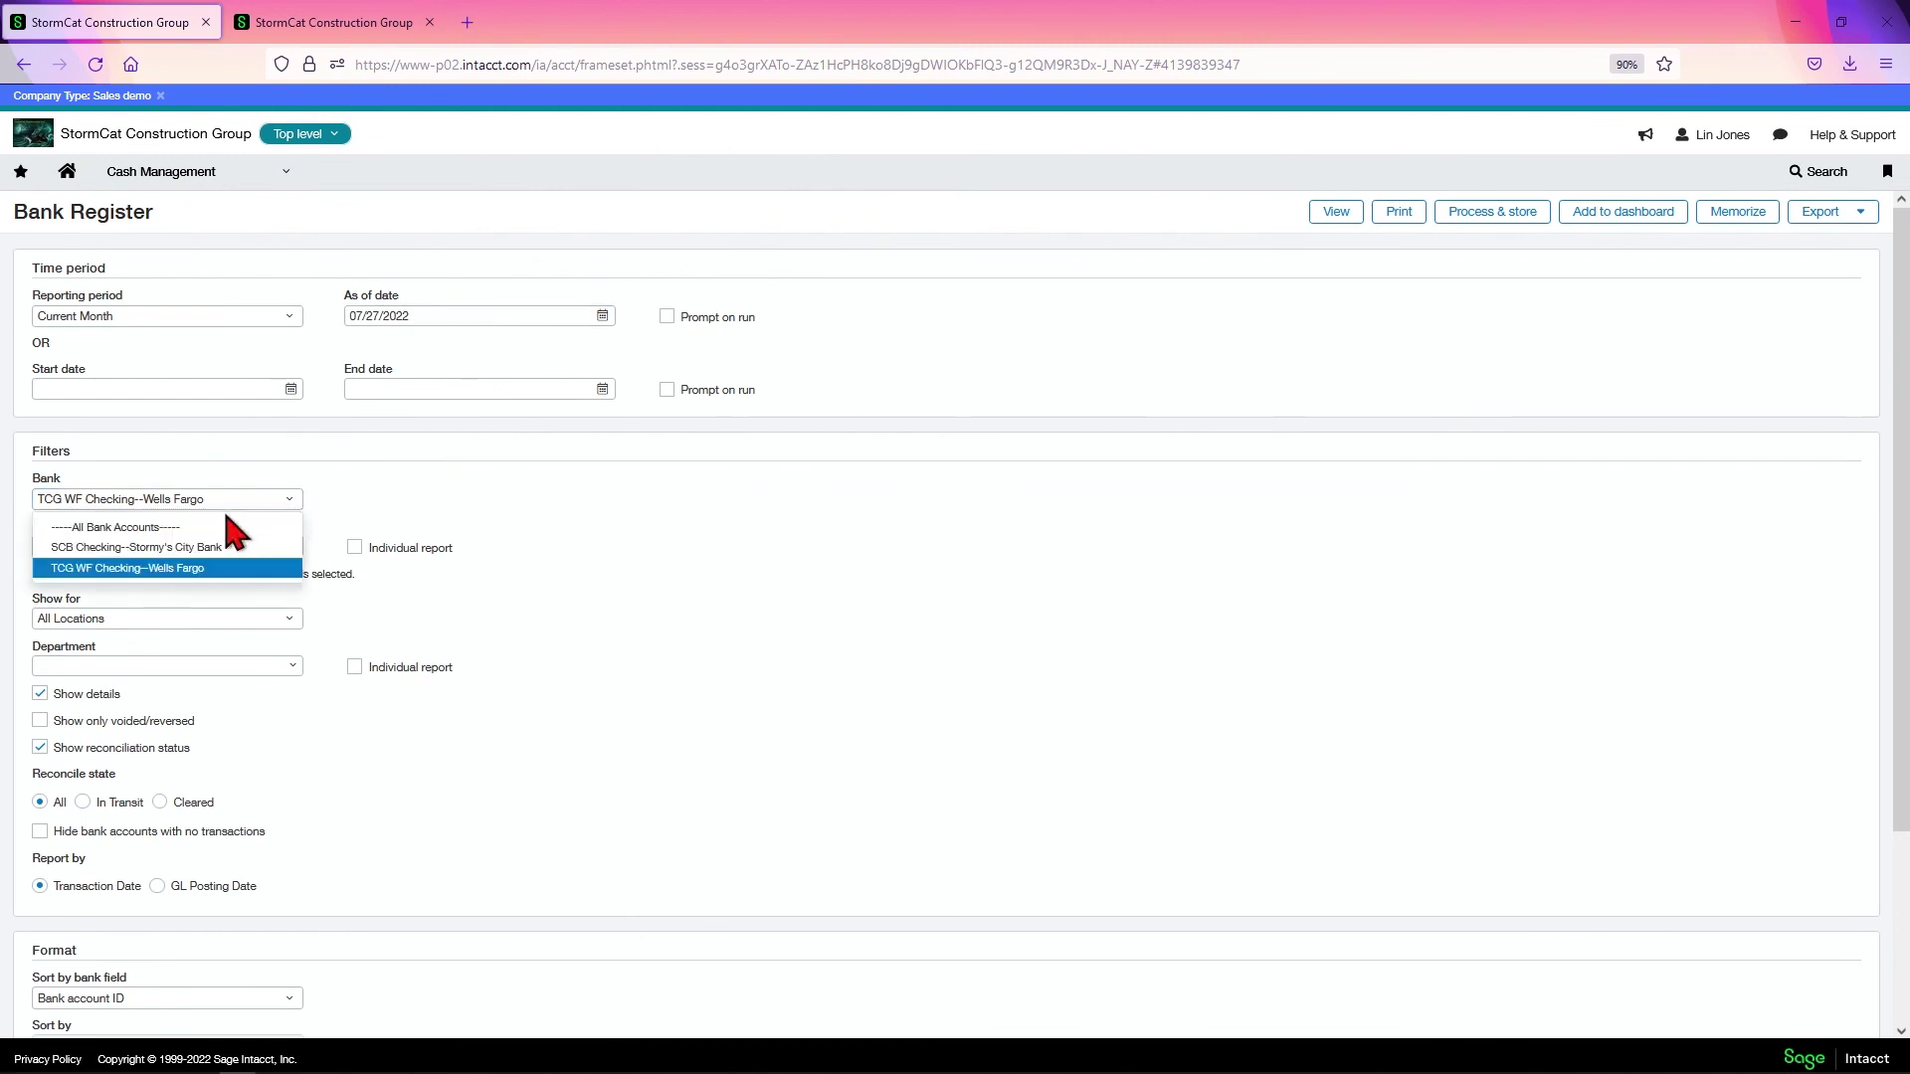
pyautogui.click(183, 546)
pyautogui.click(1323, 213)
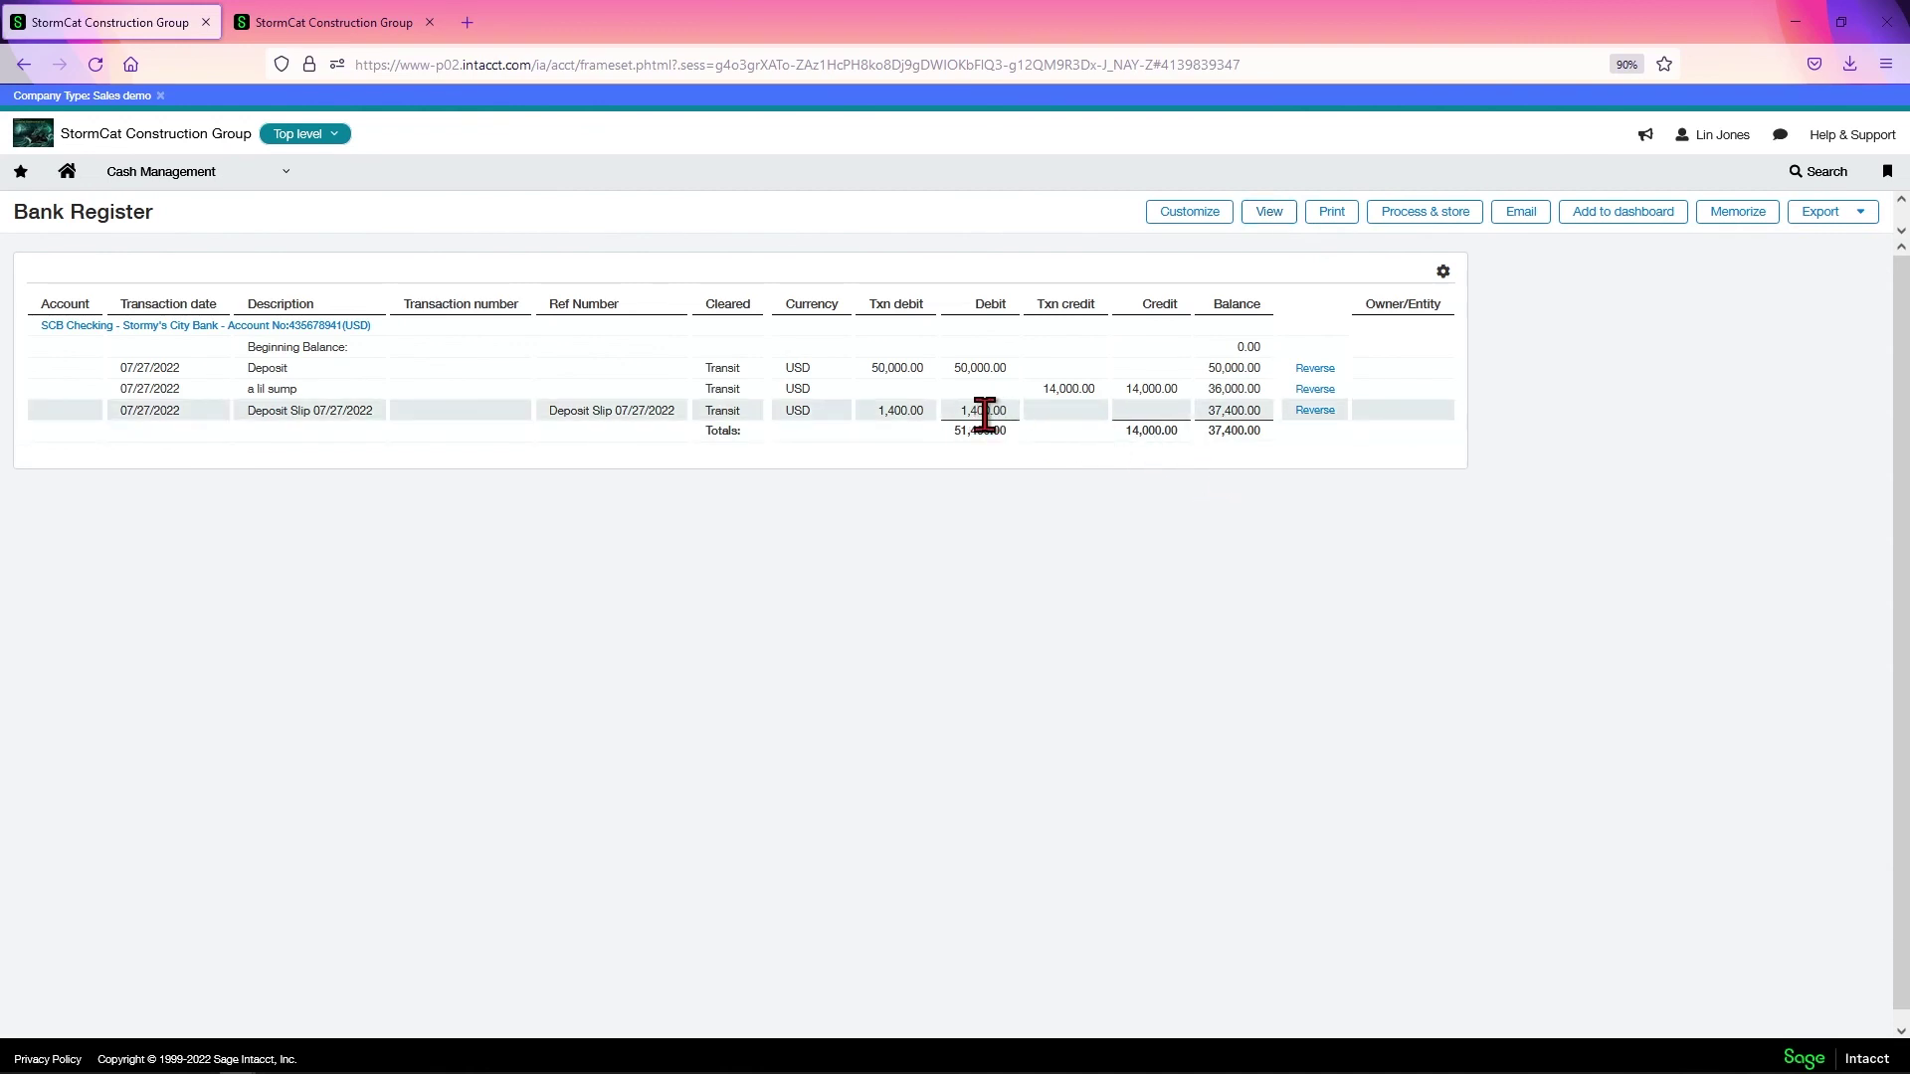
# Step: Bring up the Cash Management menu over the SCB Checking Bank Register report
pyautogui.click(148, 177)
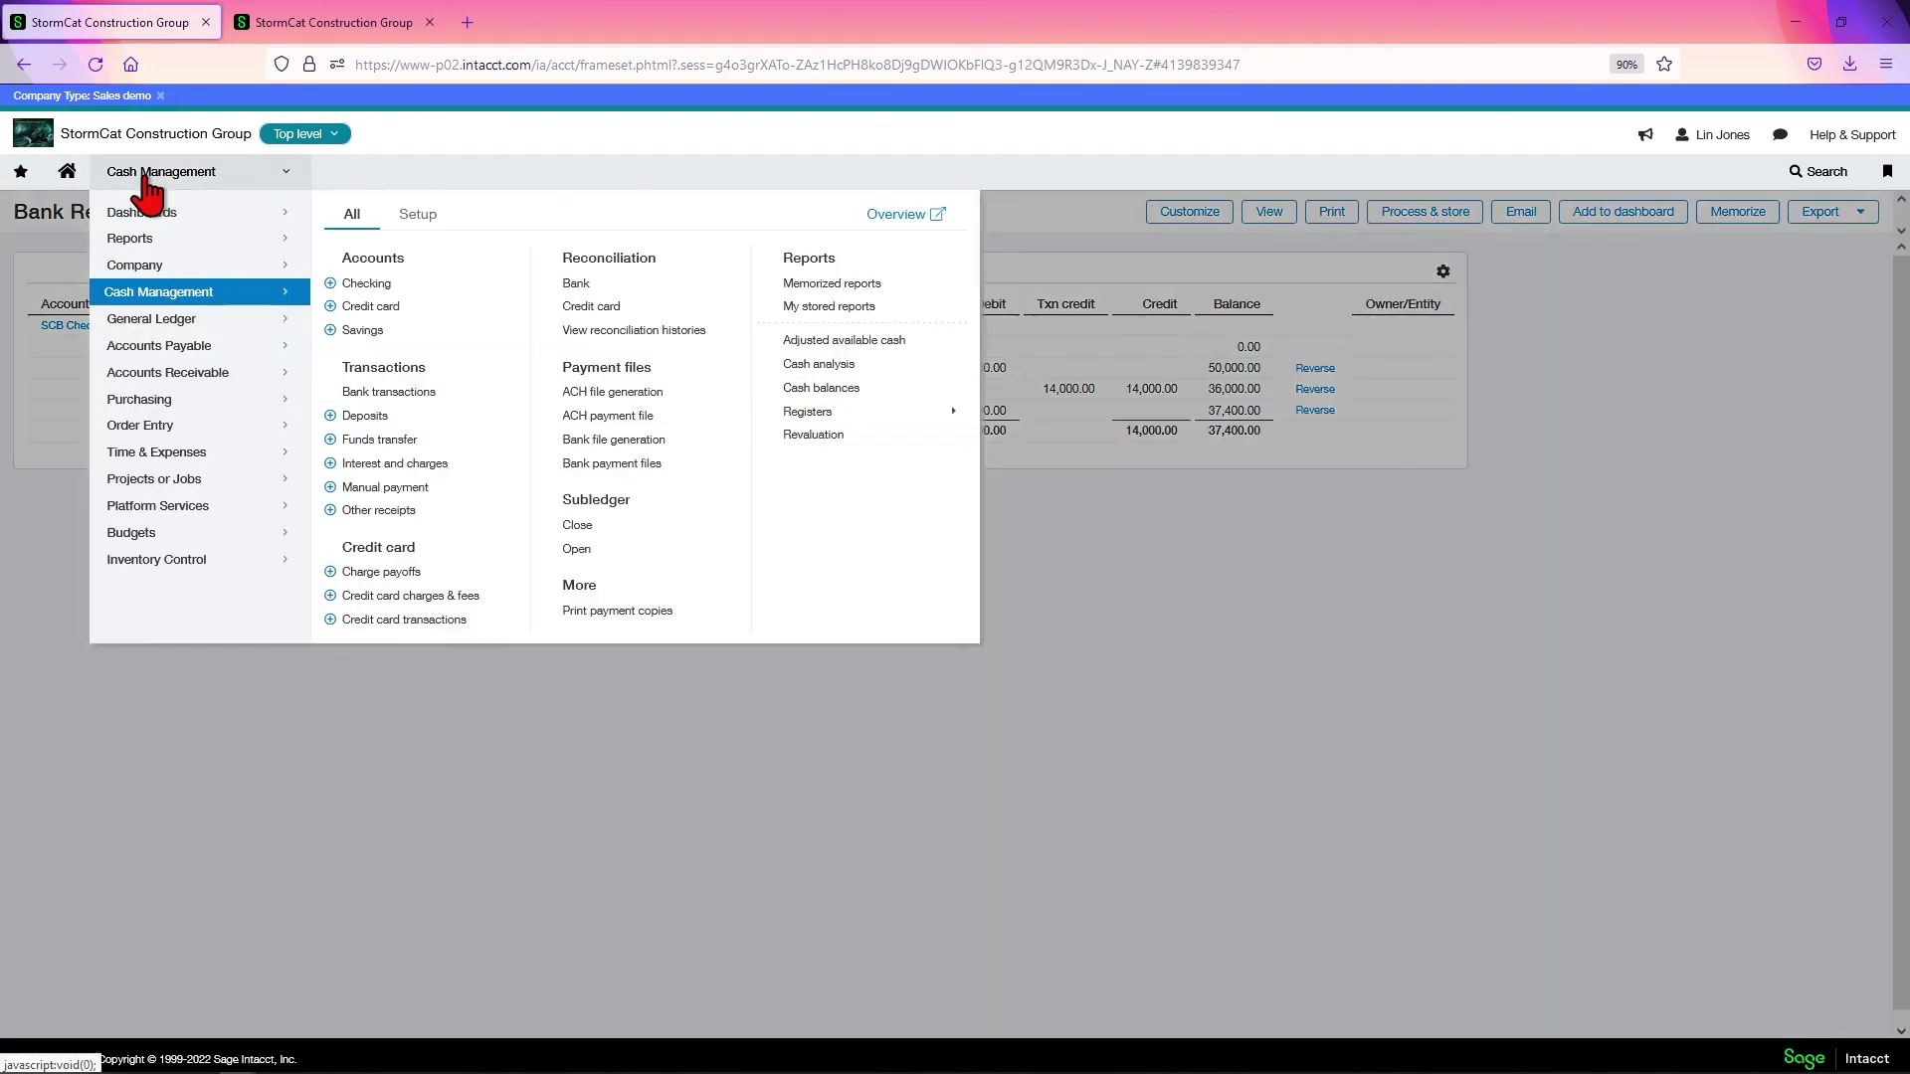